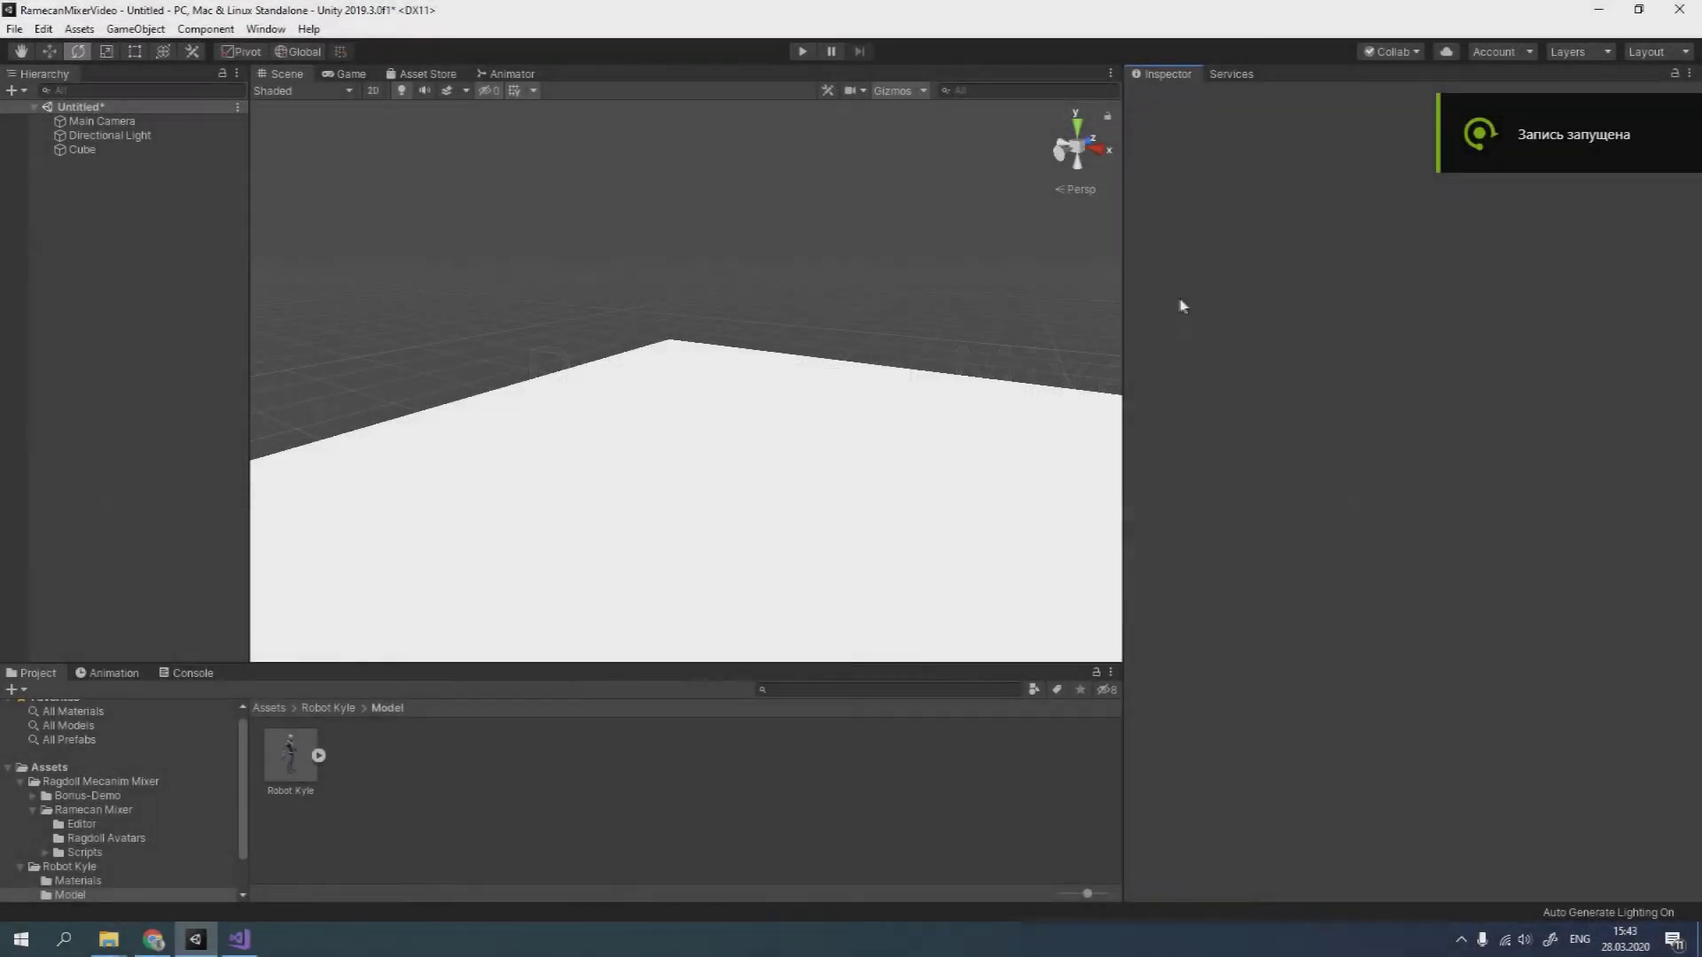
Step: Drag Robot Kyle from the Project panel into the scene and start editing its Y rotation
click(428, 74)
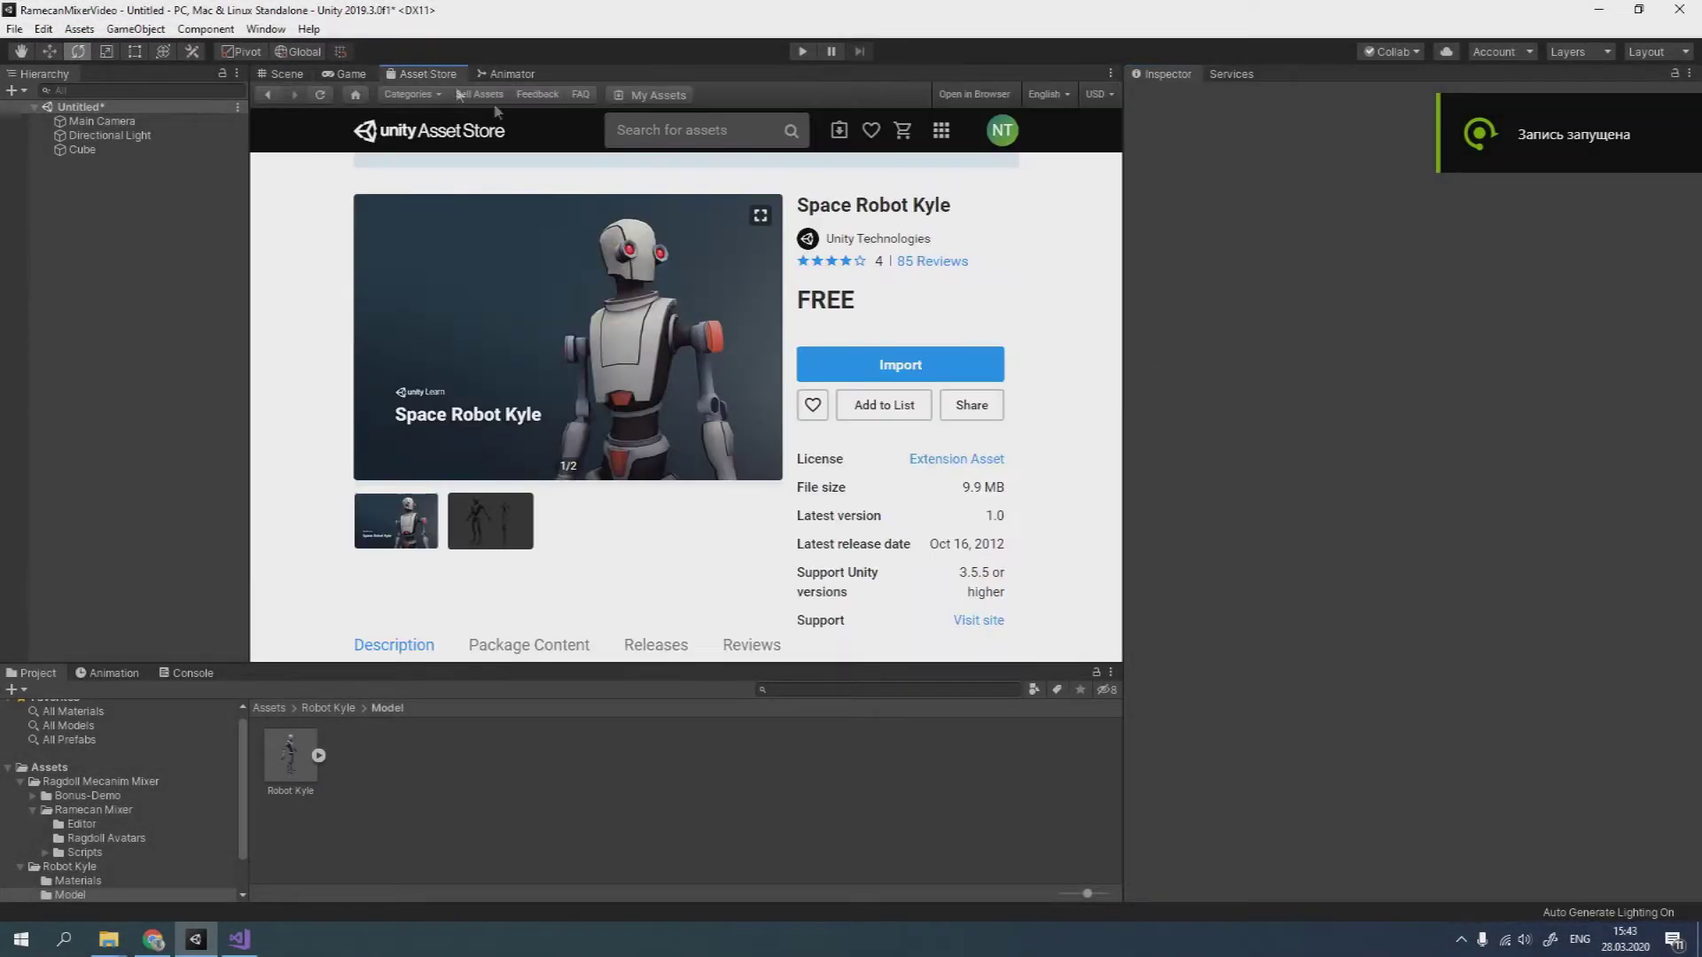
click(282, 76)
drag(319, 755, 660, 532)
click(1549, 204)
Step: Set Robot Kyle's Y rotation to 180 and add a Ragdoll Constructor component
text(180)
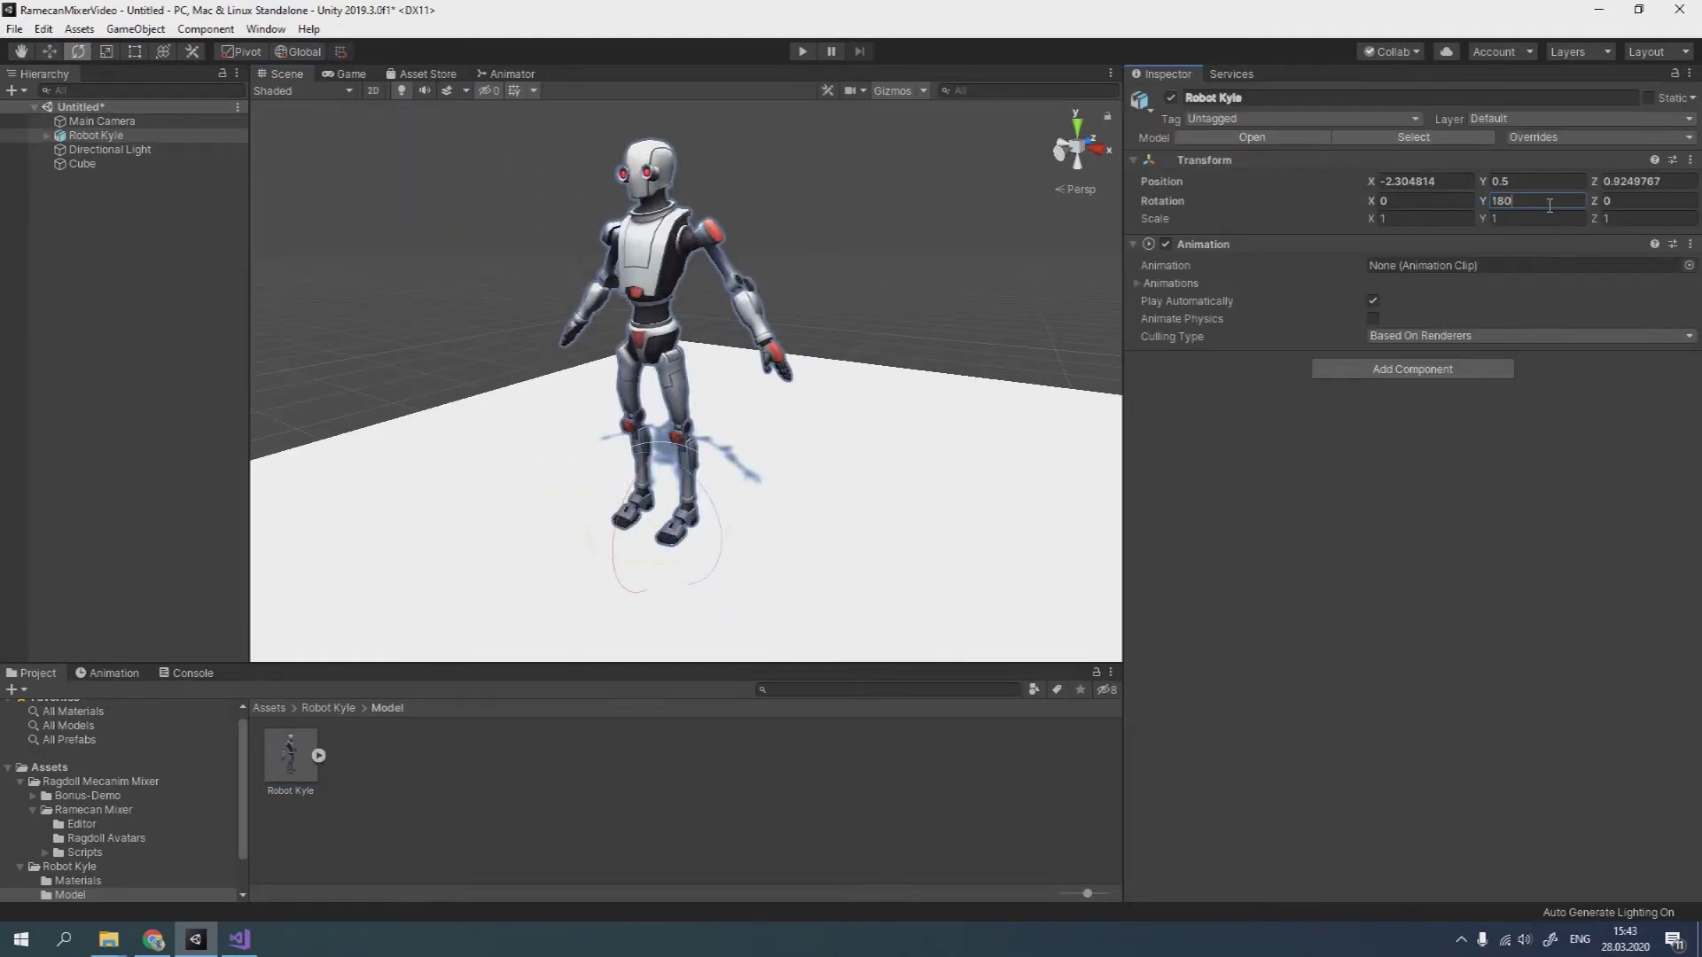
click(1412, 369)
text(rag)
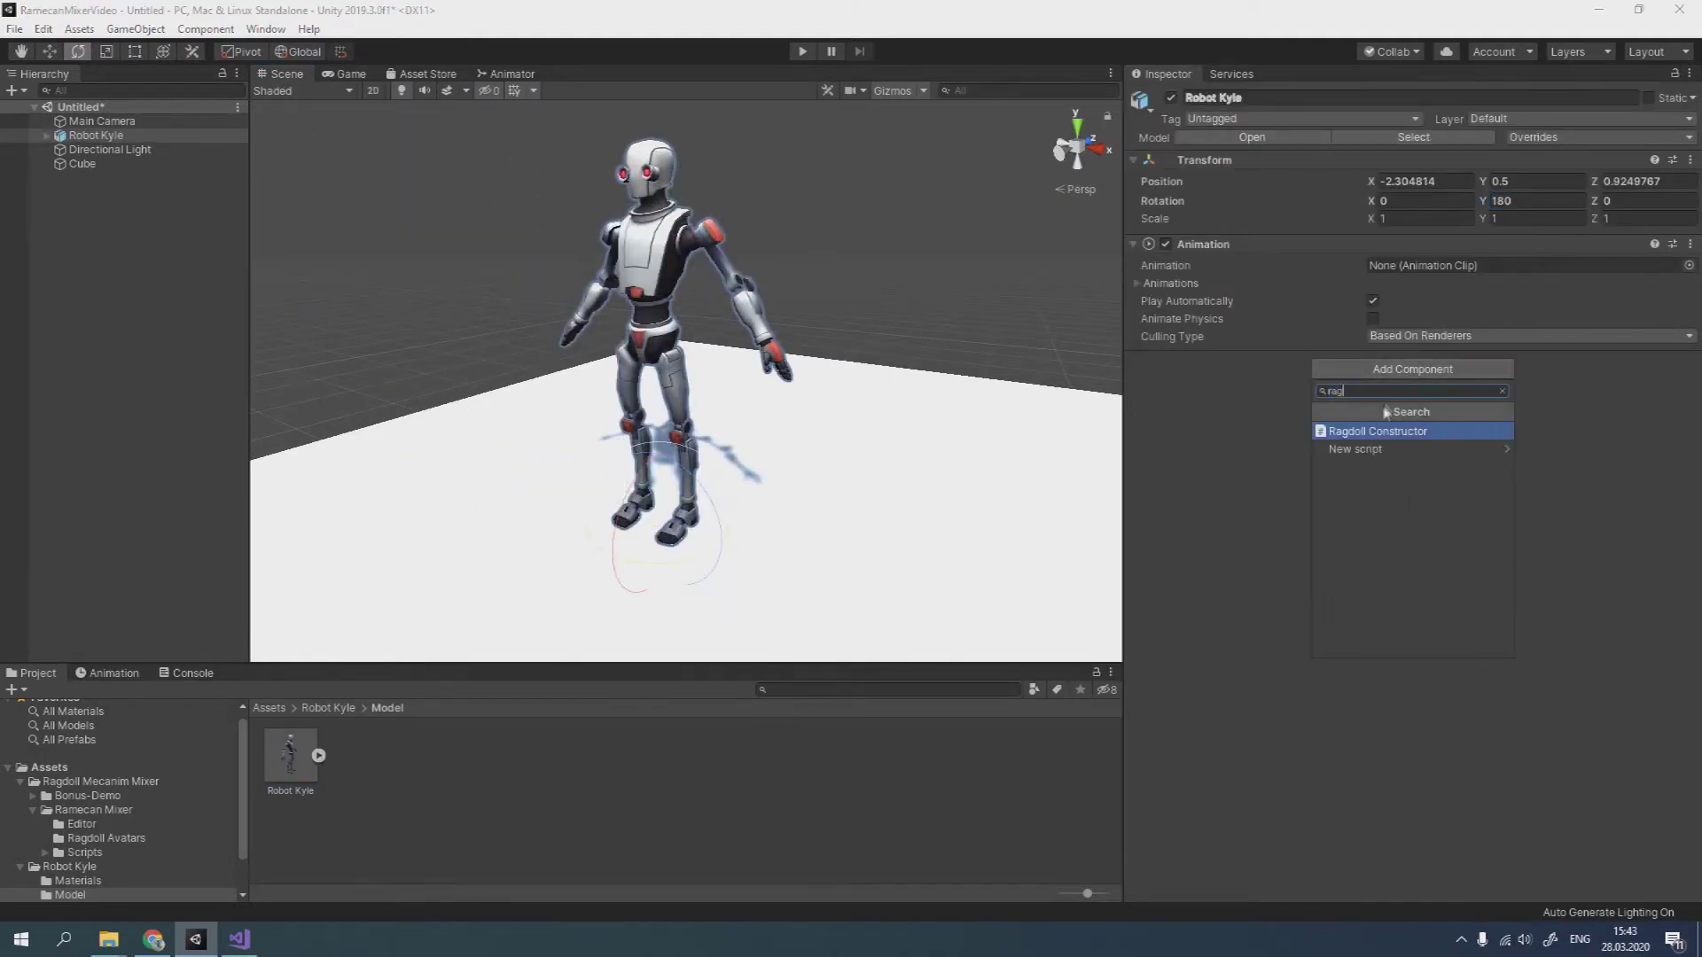
click(1369, 432)
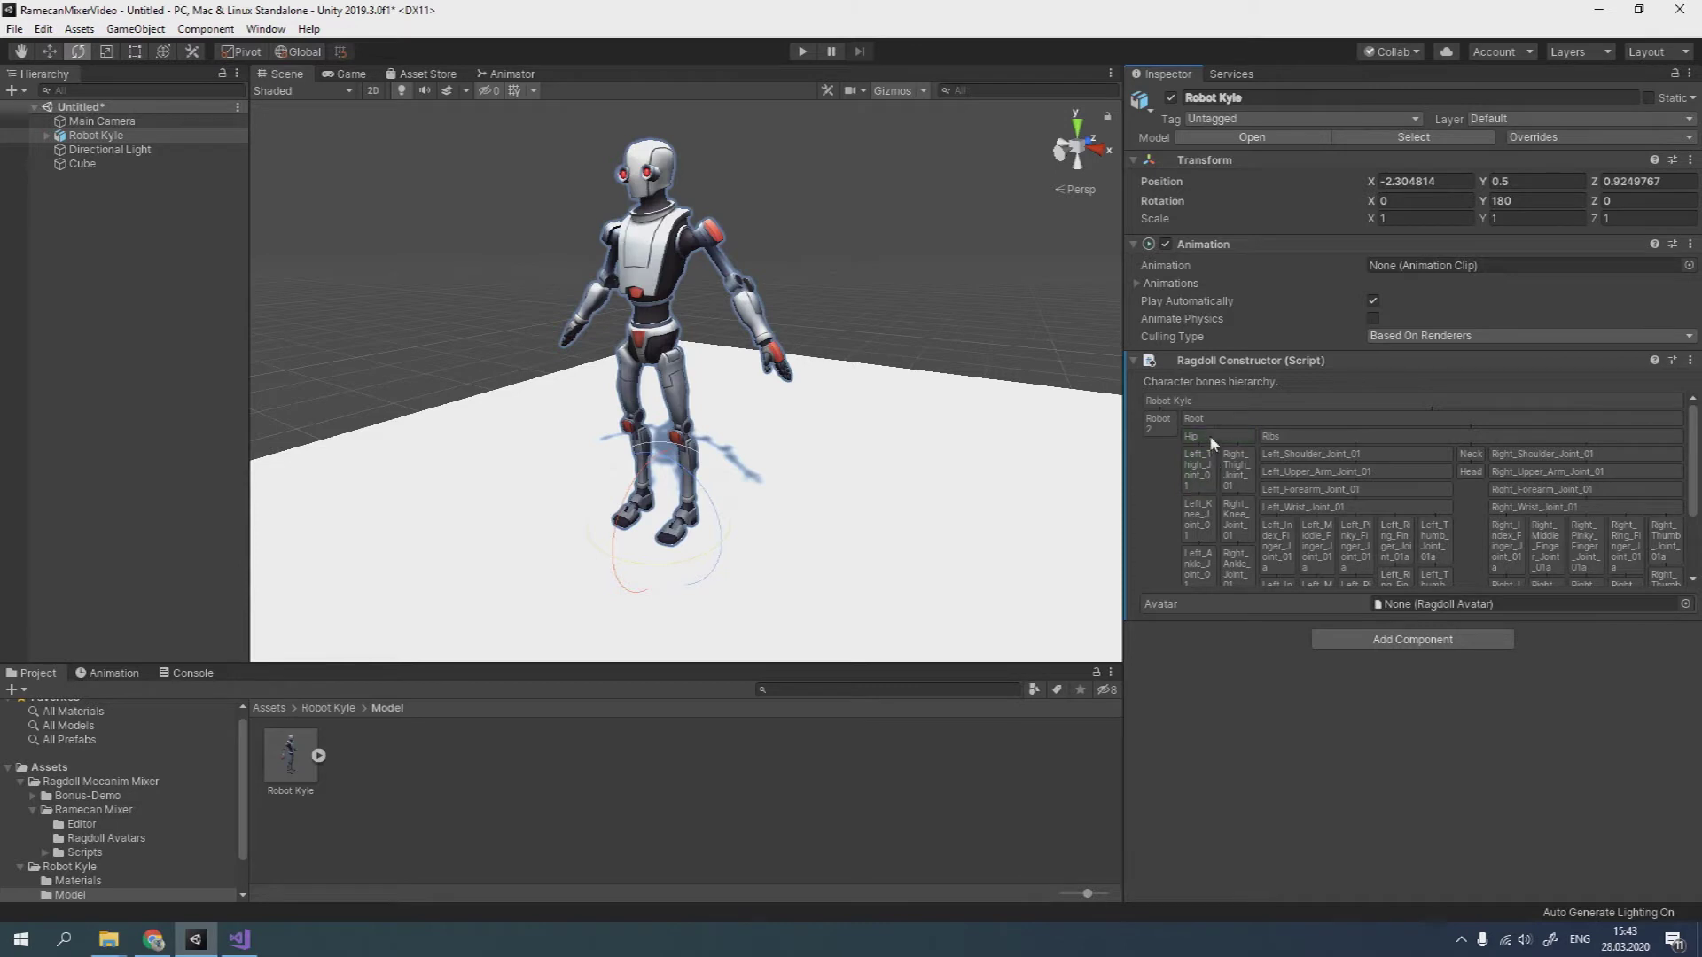
Step: Set the Ragdoll Constructor's Avatar to EthanAvatar
click(1685, 604)
click(898, 477)
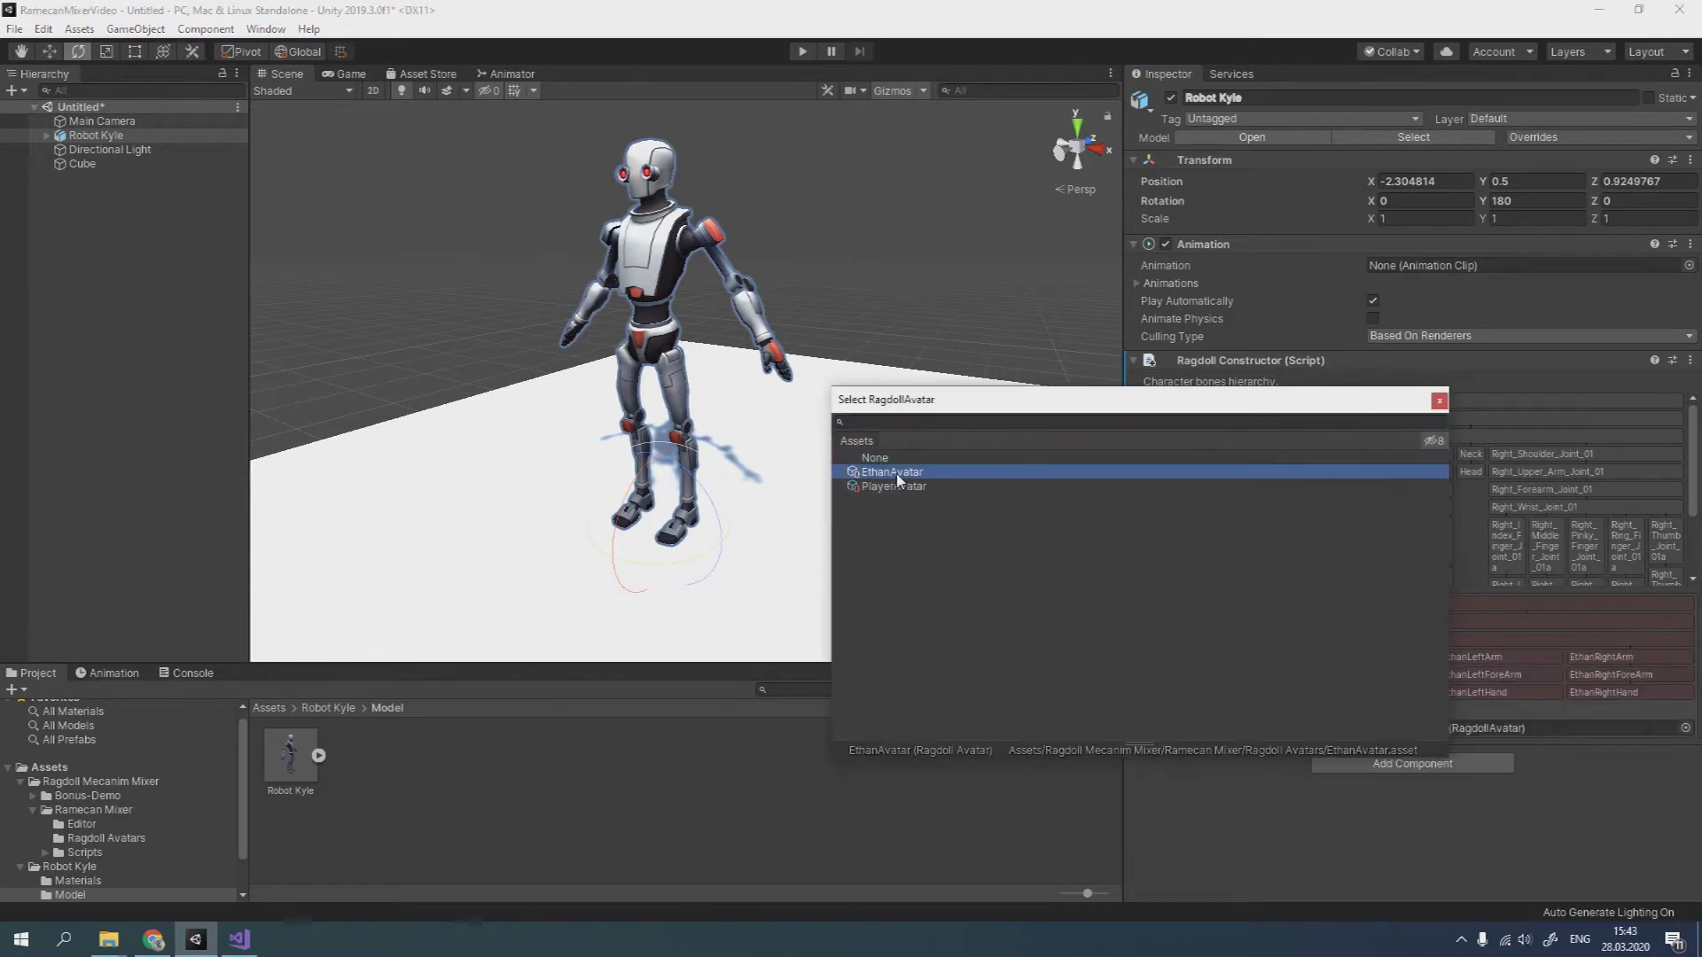
double_click(898, 479)
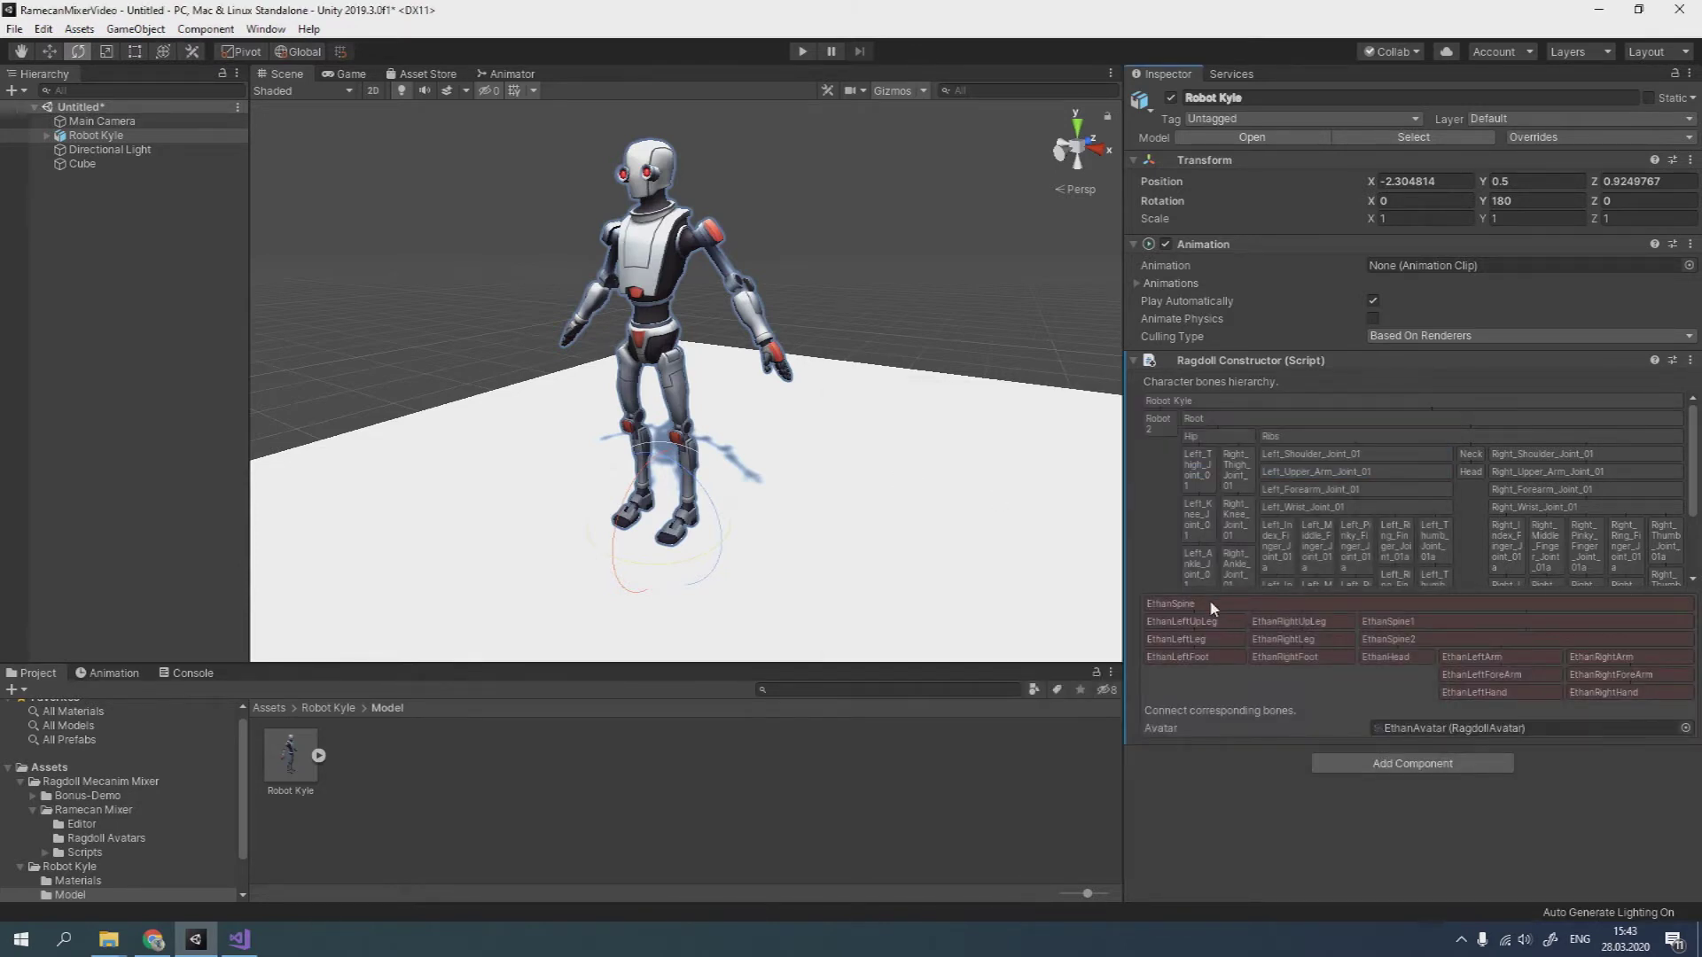
Step: Link Root and the thigh, knee and right ankle bones to their Ethan slots
drag(1218, 426, 1207, 591)
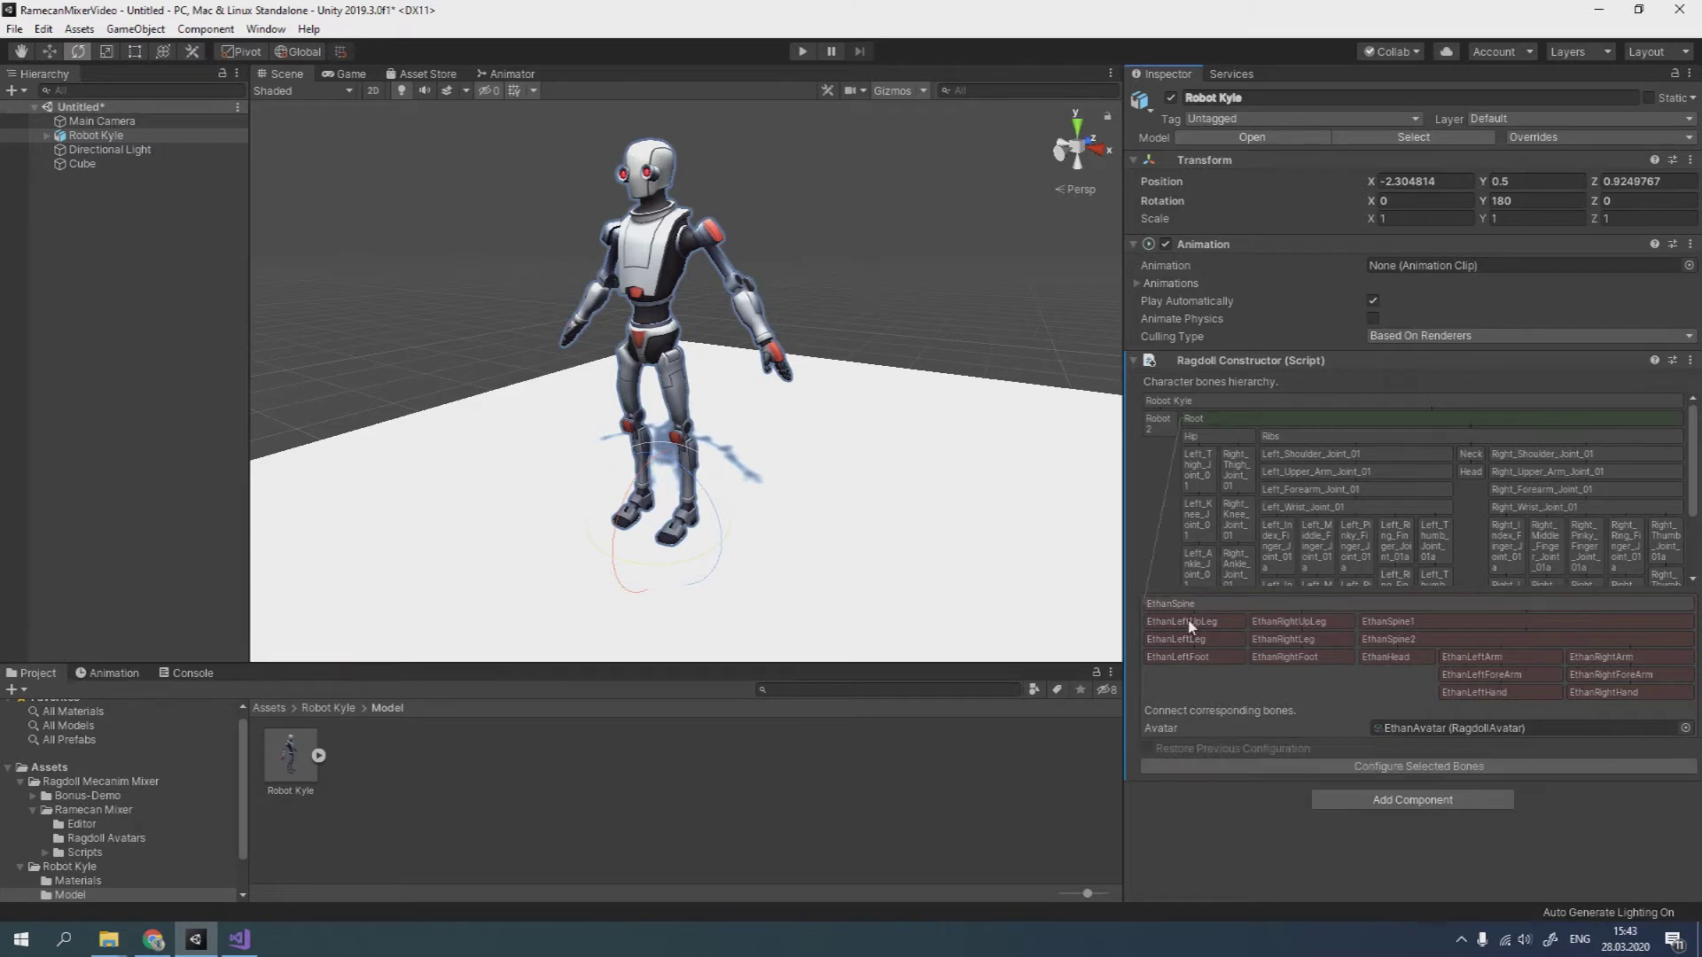
drag(1211, 466, 1195, 621)
drag(1209, 526, 1190, 657)
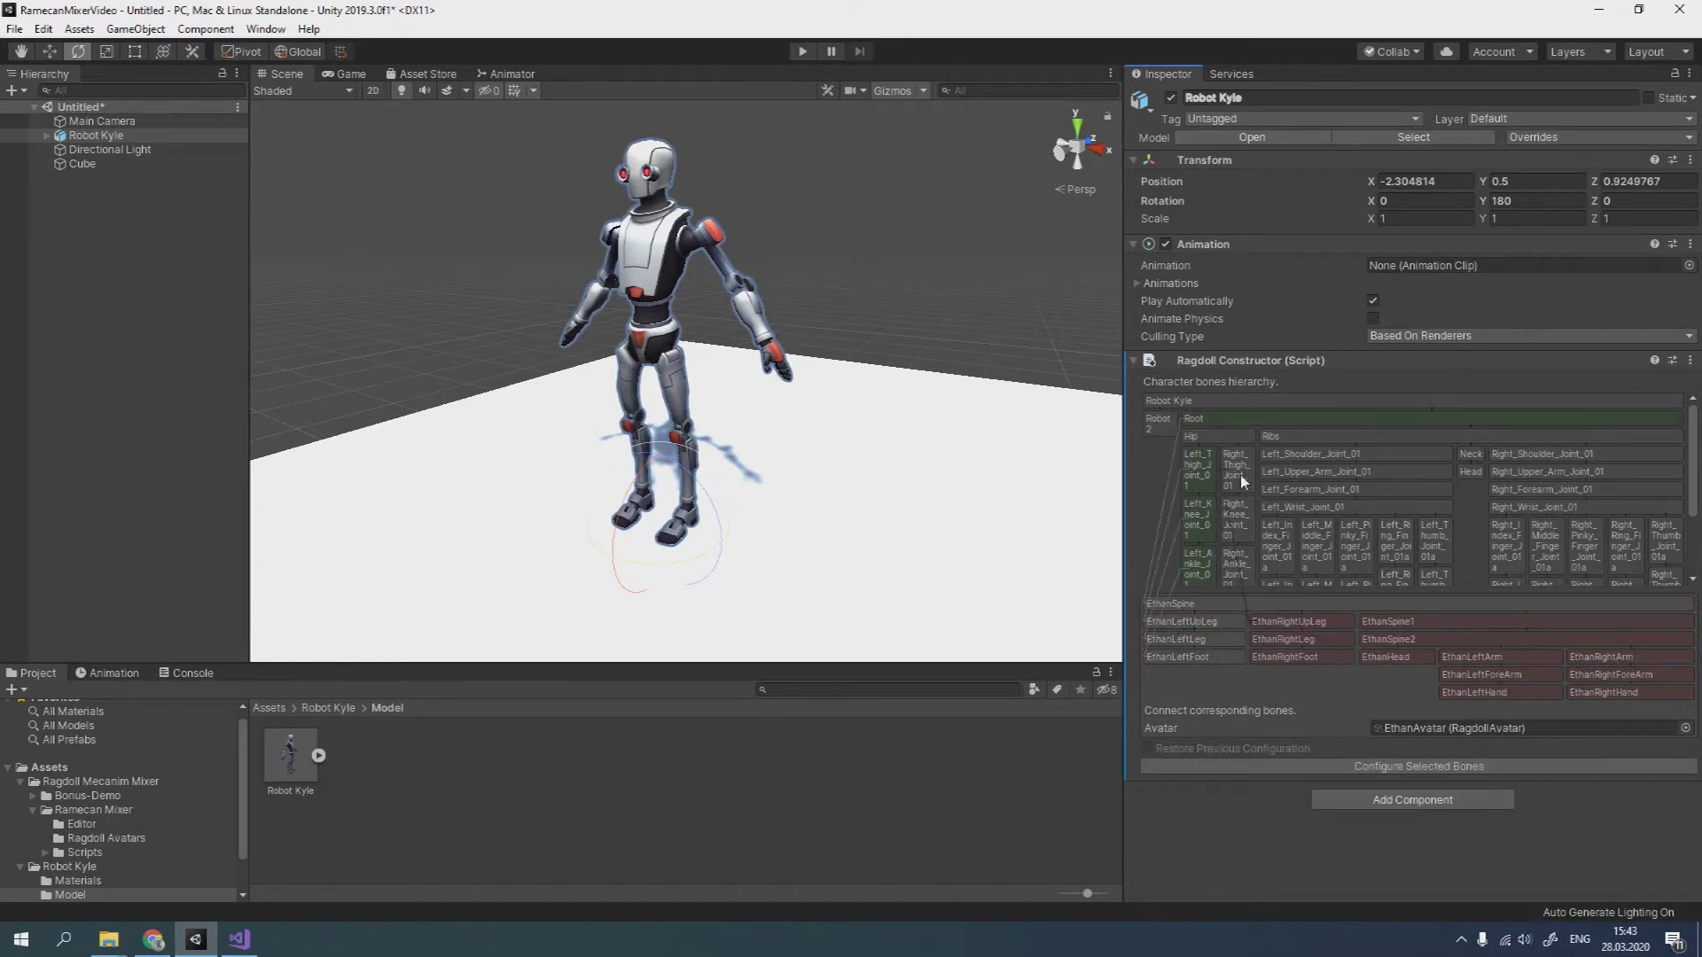
drag(1244, 481, 1287, 622)
drag(1238, 540, 1239, 536)
drag(1274, 656, 1248, 570)
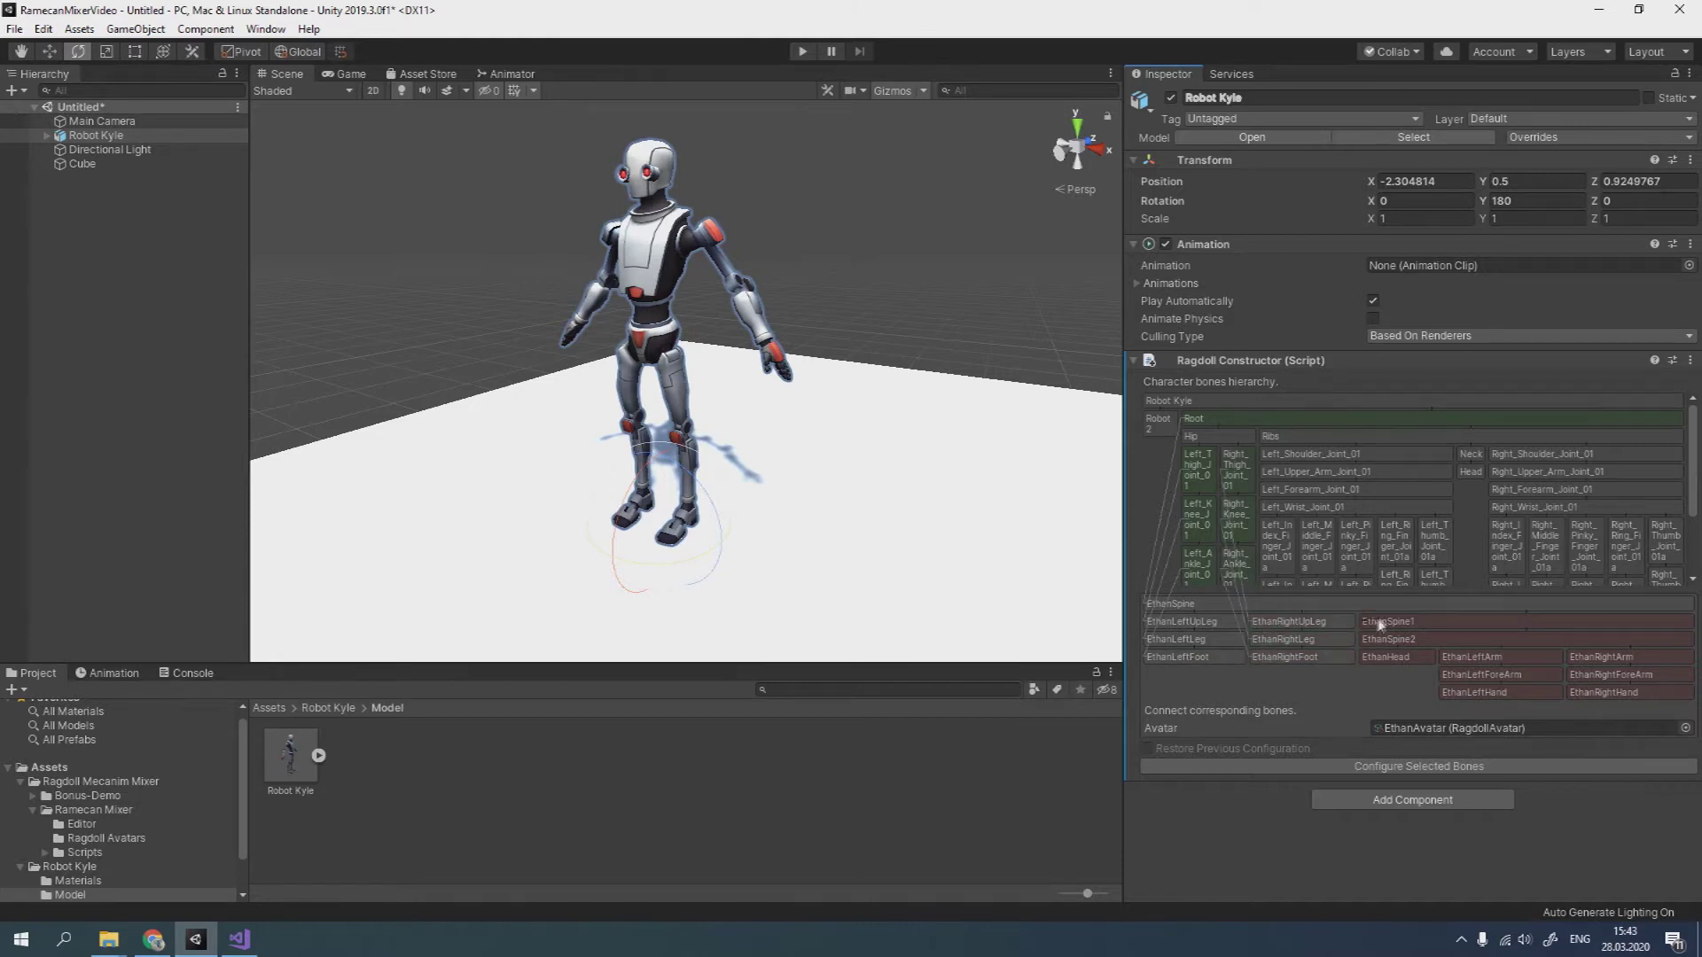
Step: Link Ribs, Head and both arms' bones to their Ethan slots, then configure the selected bones
drag(1327, 433, 1327, 434)
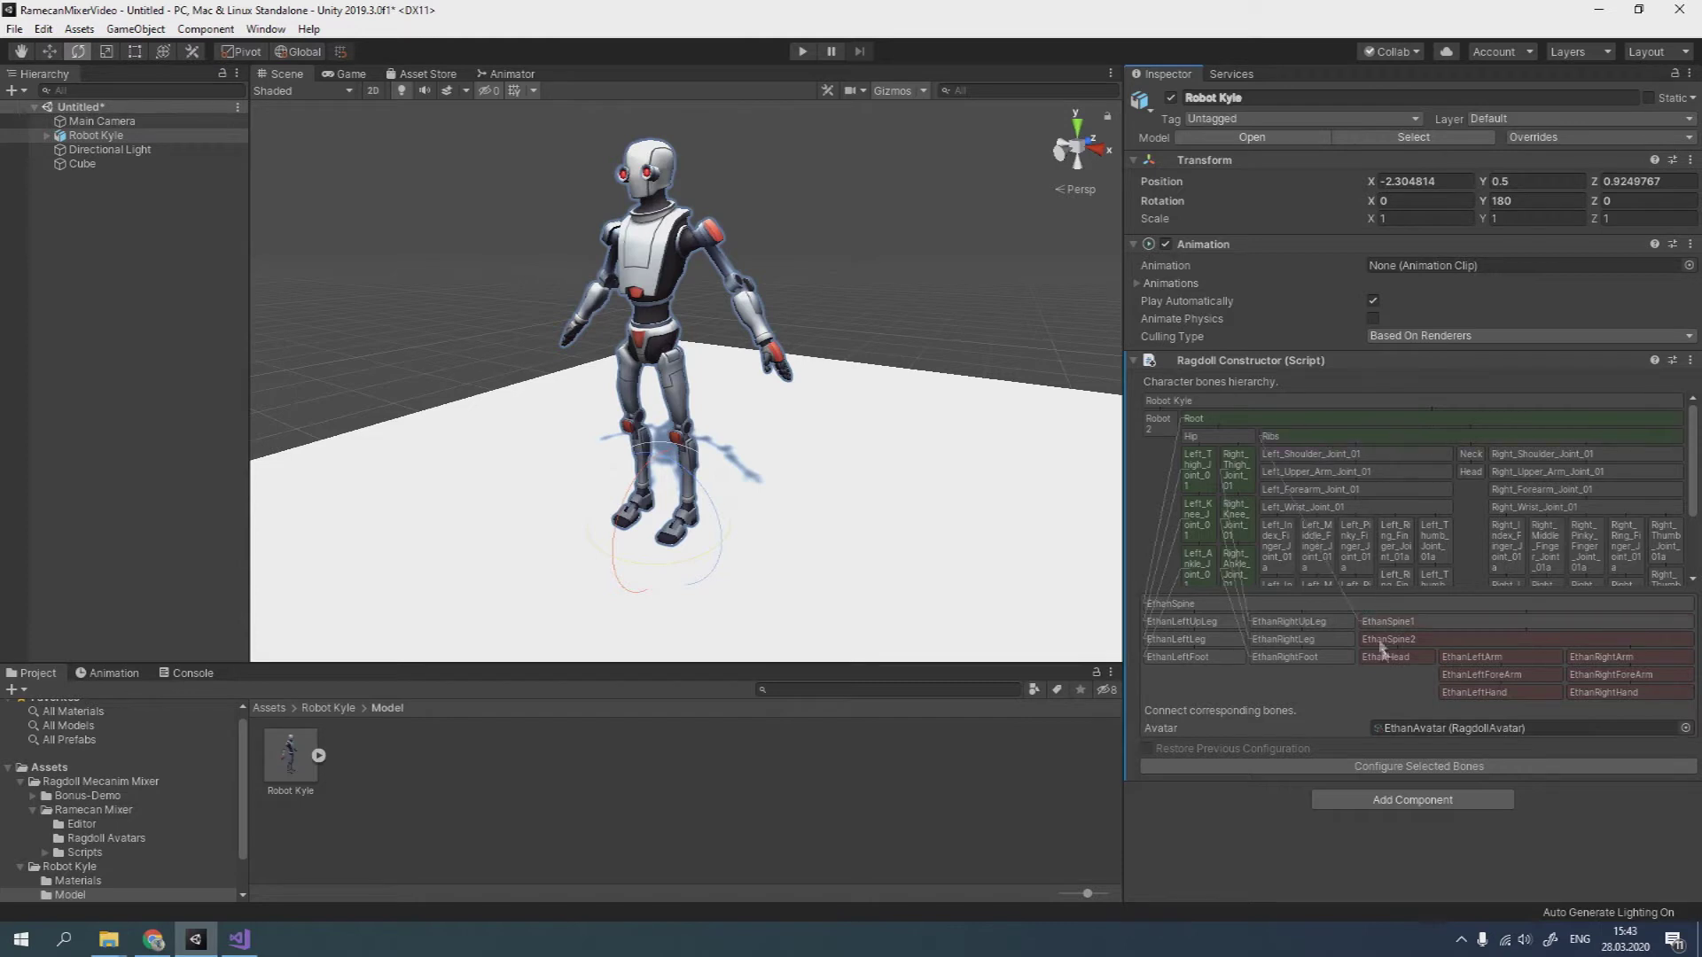
drag(1380, 659, 1408, 588)
drag(1472, 472, 1471, 472)
mouse_move(1460, 661)
mouse_down()
mouse_move(1337, 472)
mouse_move(1461, 663)
mouse_up()
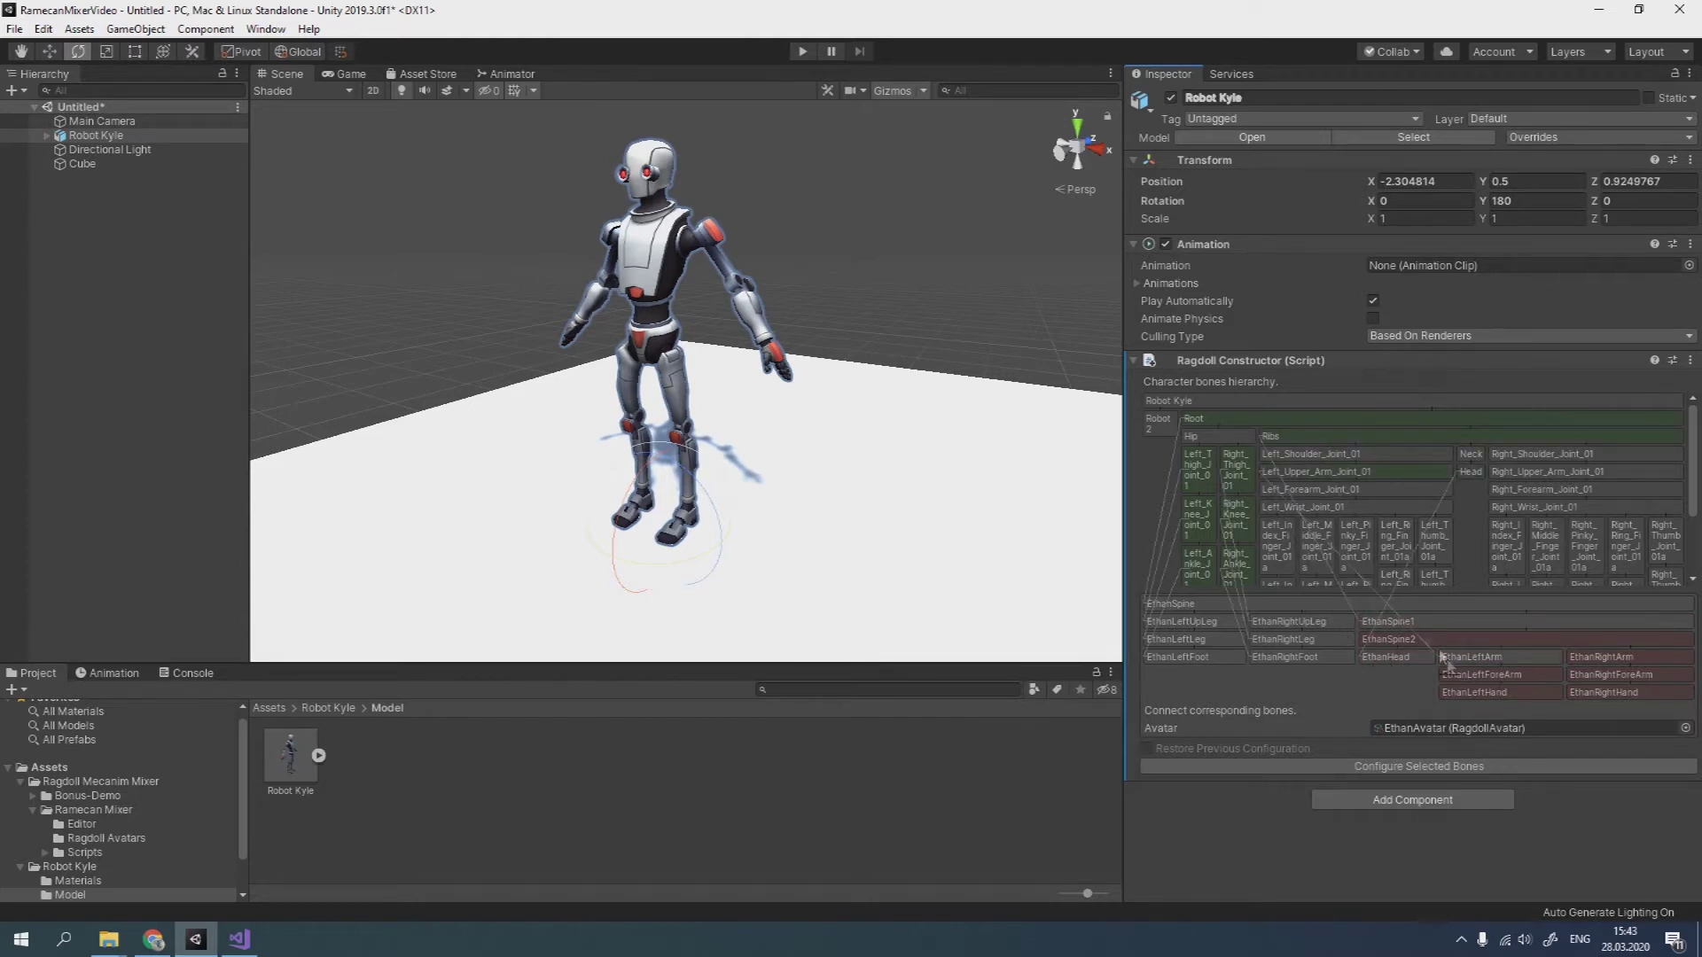
drag(1320, 493, 1446, 683)
drag(1306, 508, 1498, 693)
drag(1538, 474, 1587, 657)
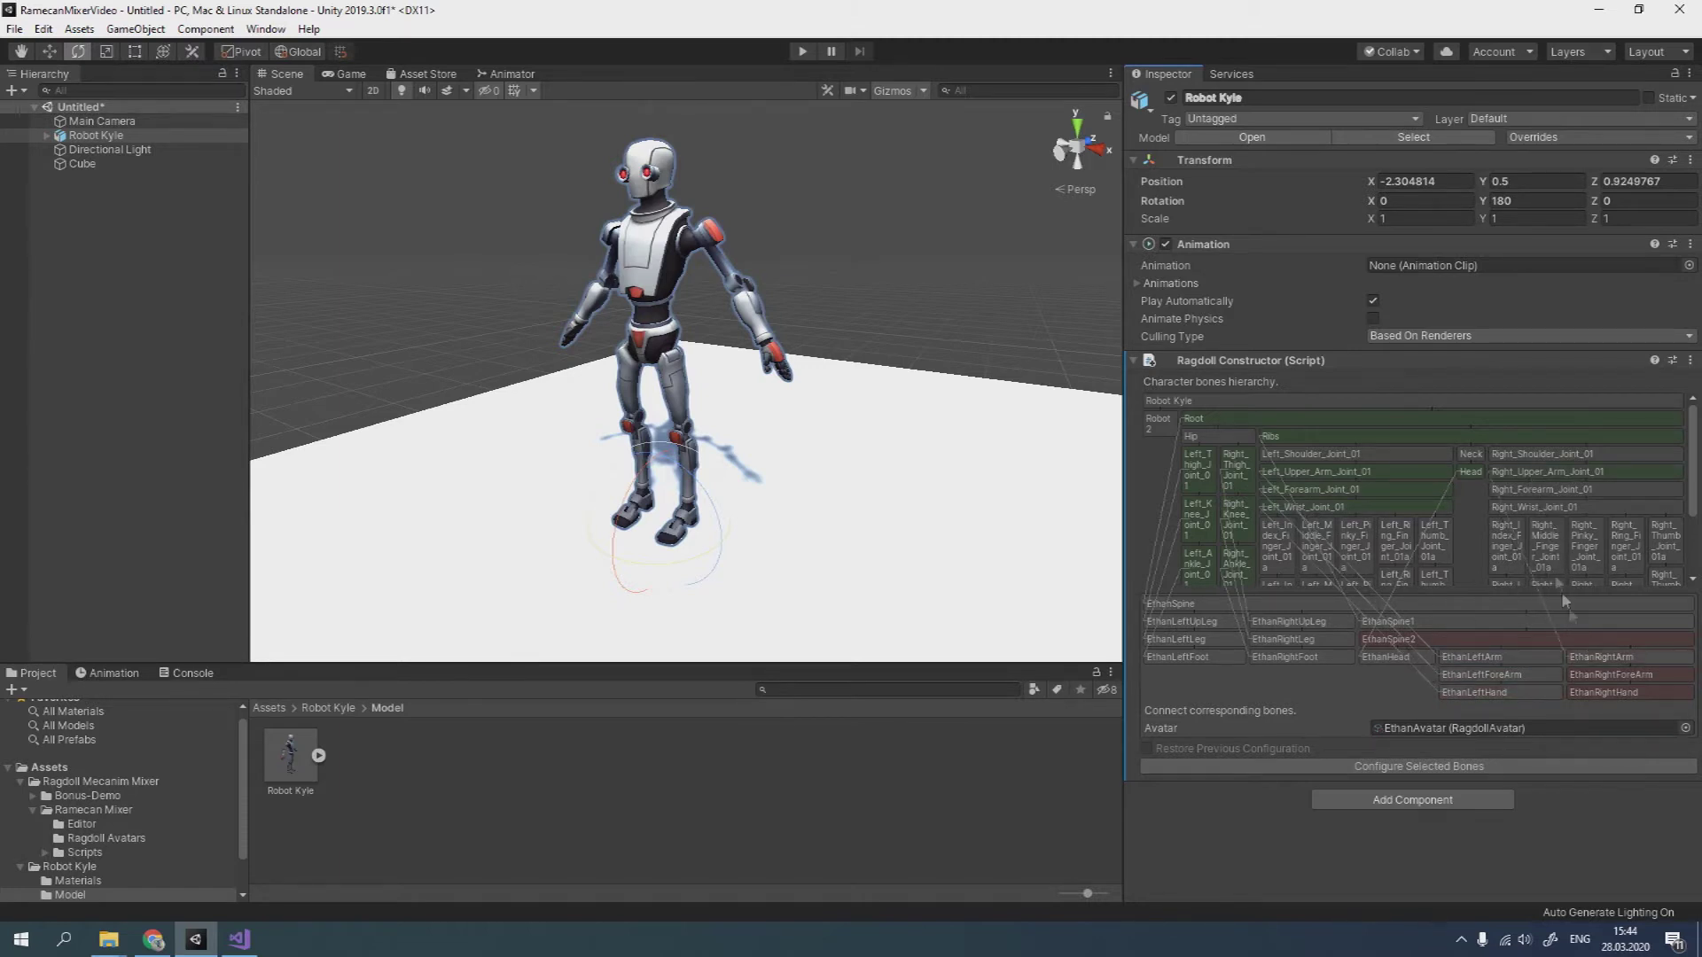
drag(1537, 489, 1535, 492)
drag(1593, 688, 1531, 505)
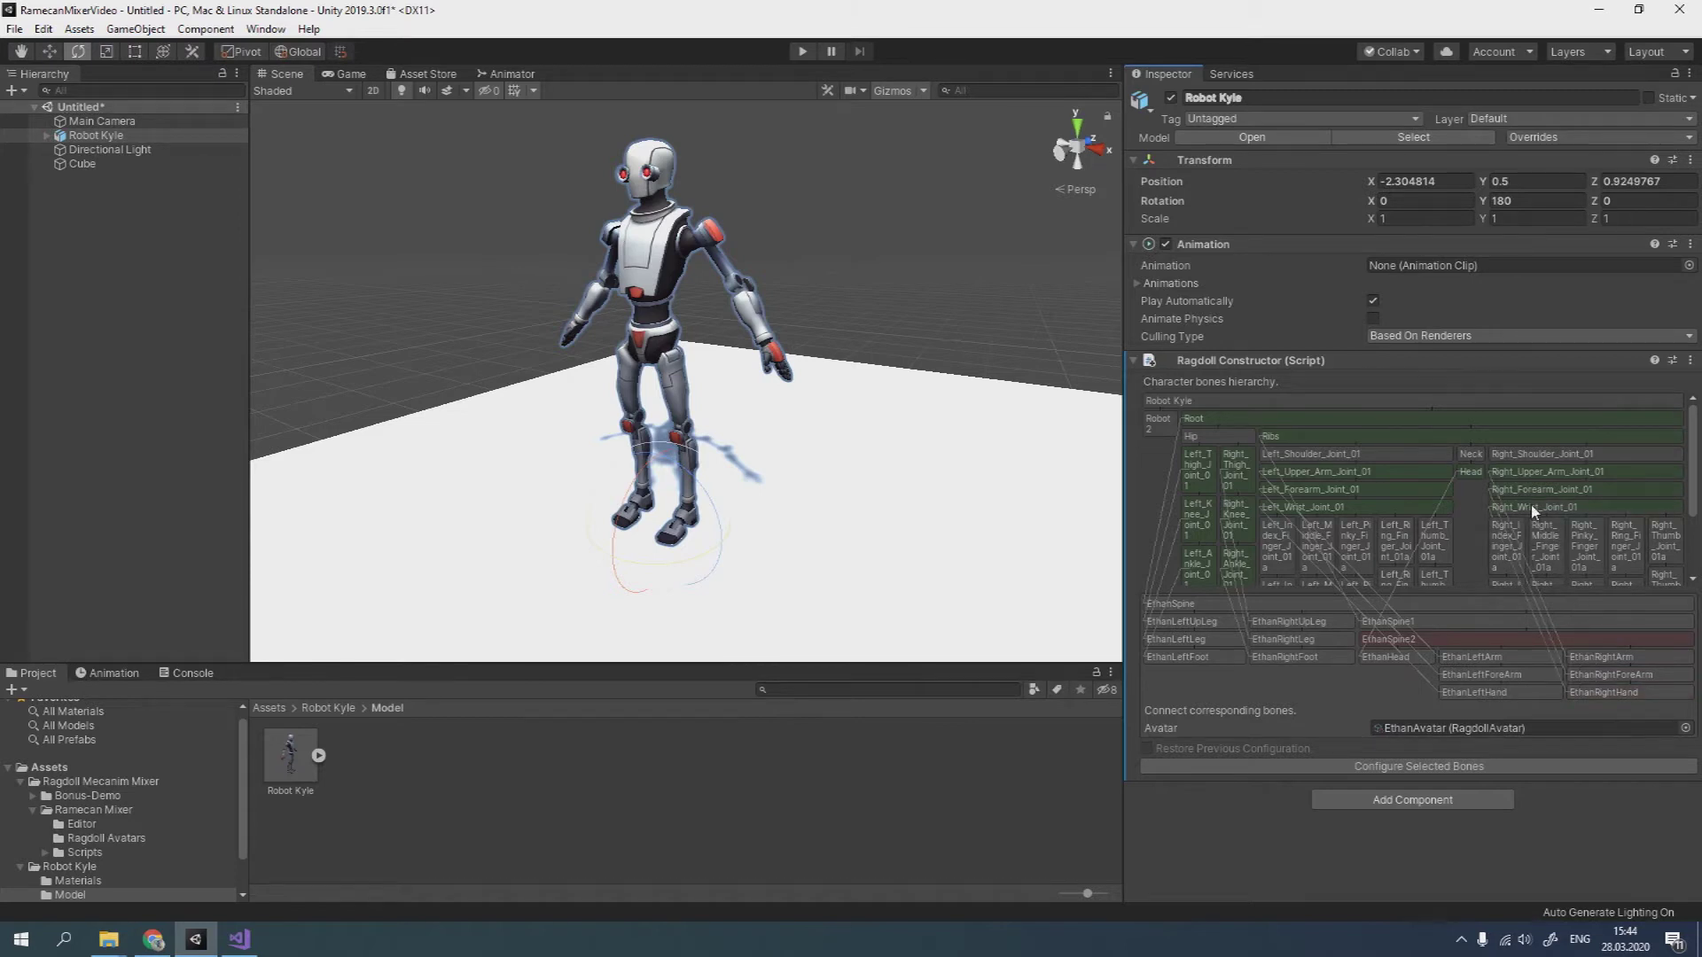
click(1392, 764)
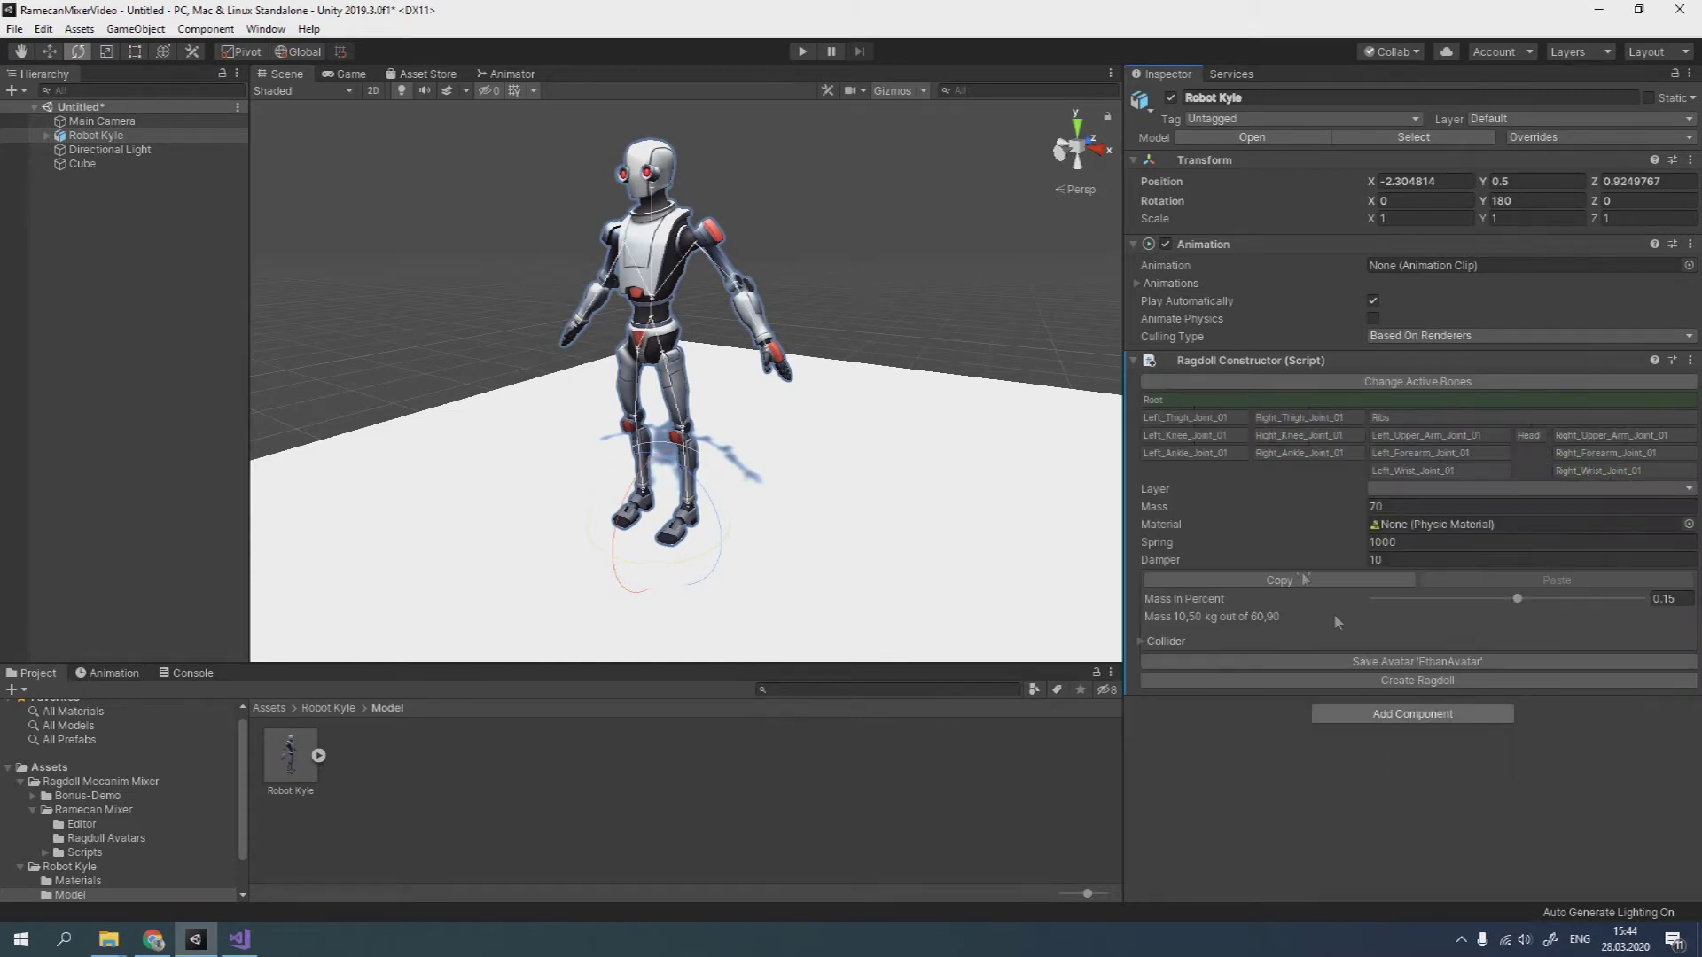
Step: Enable Edit Bone Rotation on the Root bone's collider and set its rotation to X 90, Y 0
right_drag(714, 347, 796, 348)
key(w)
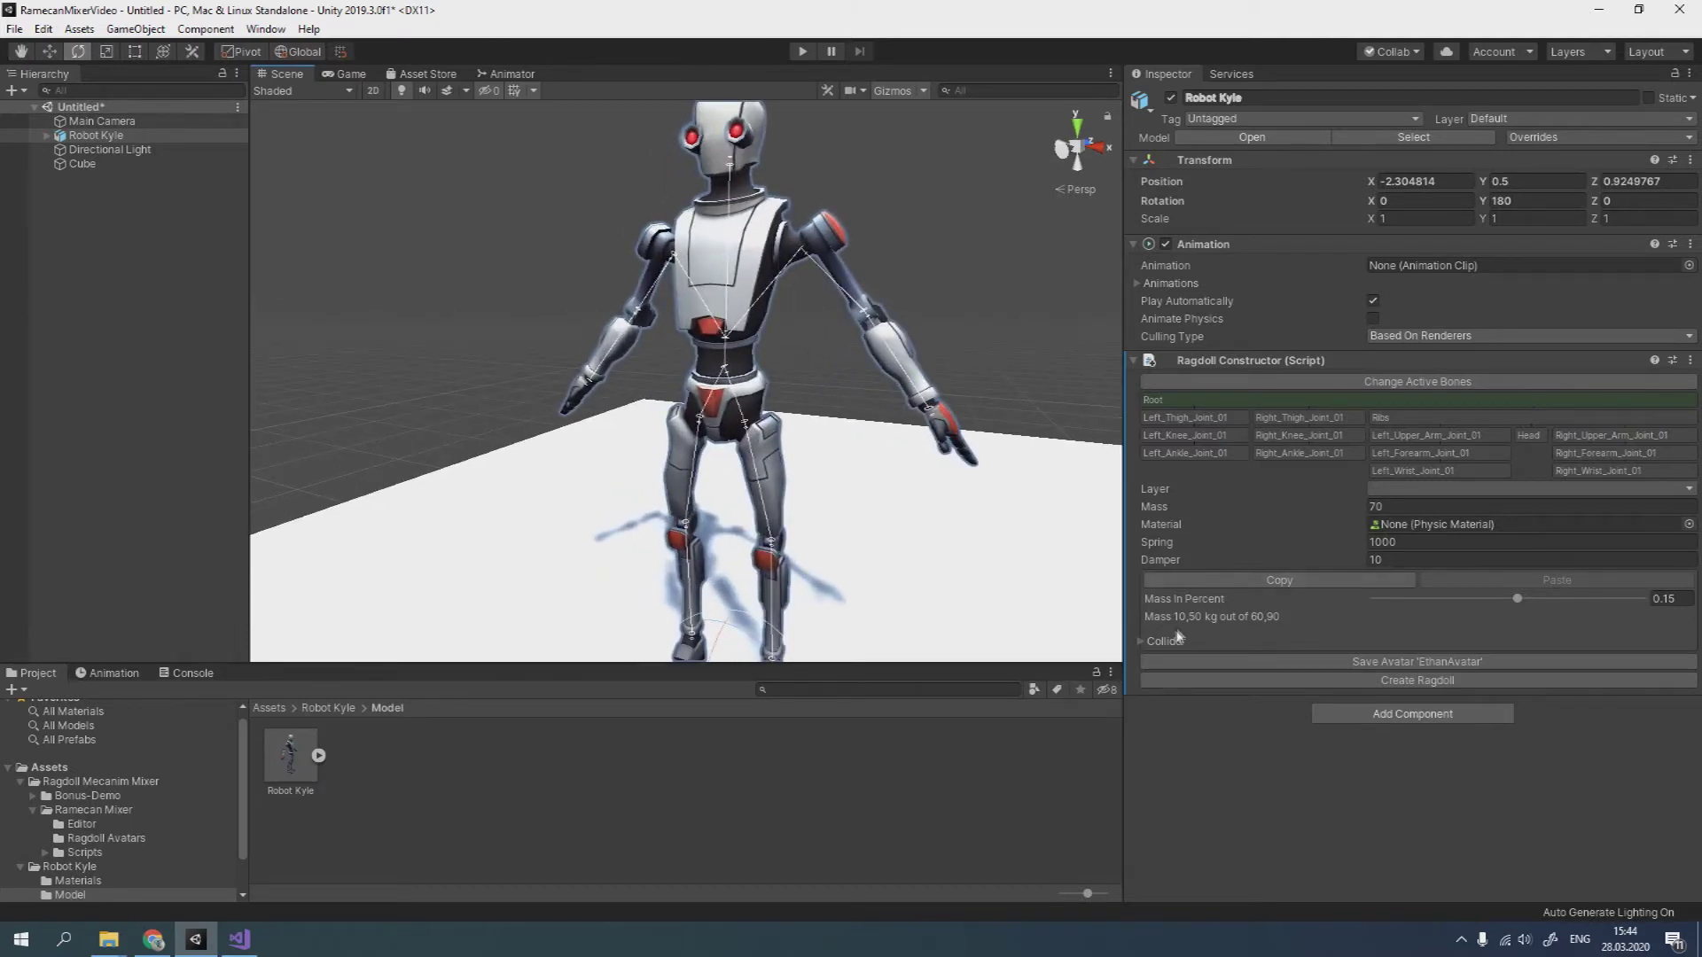
click(1142, 641)
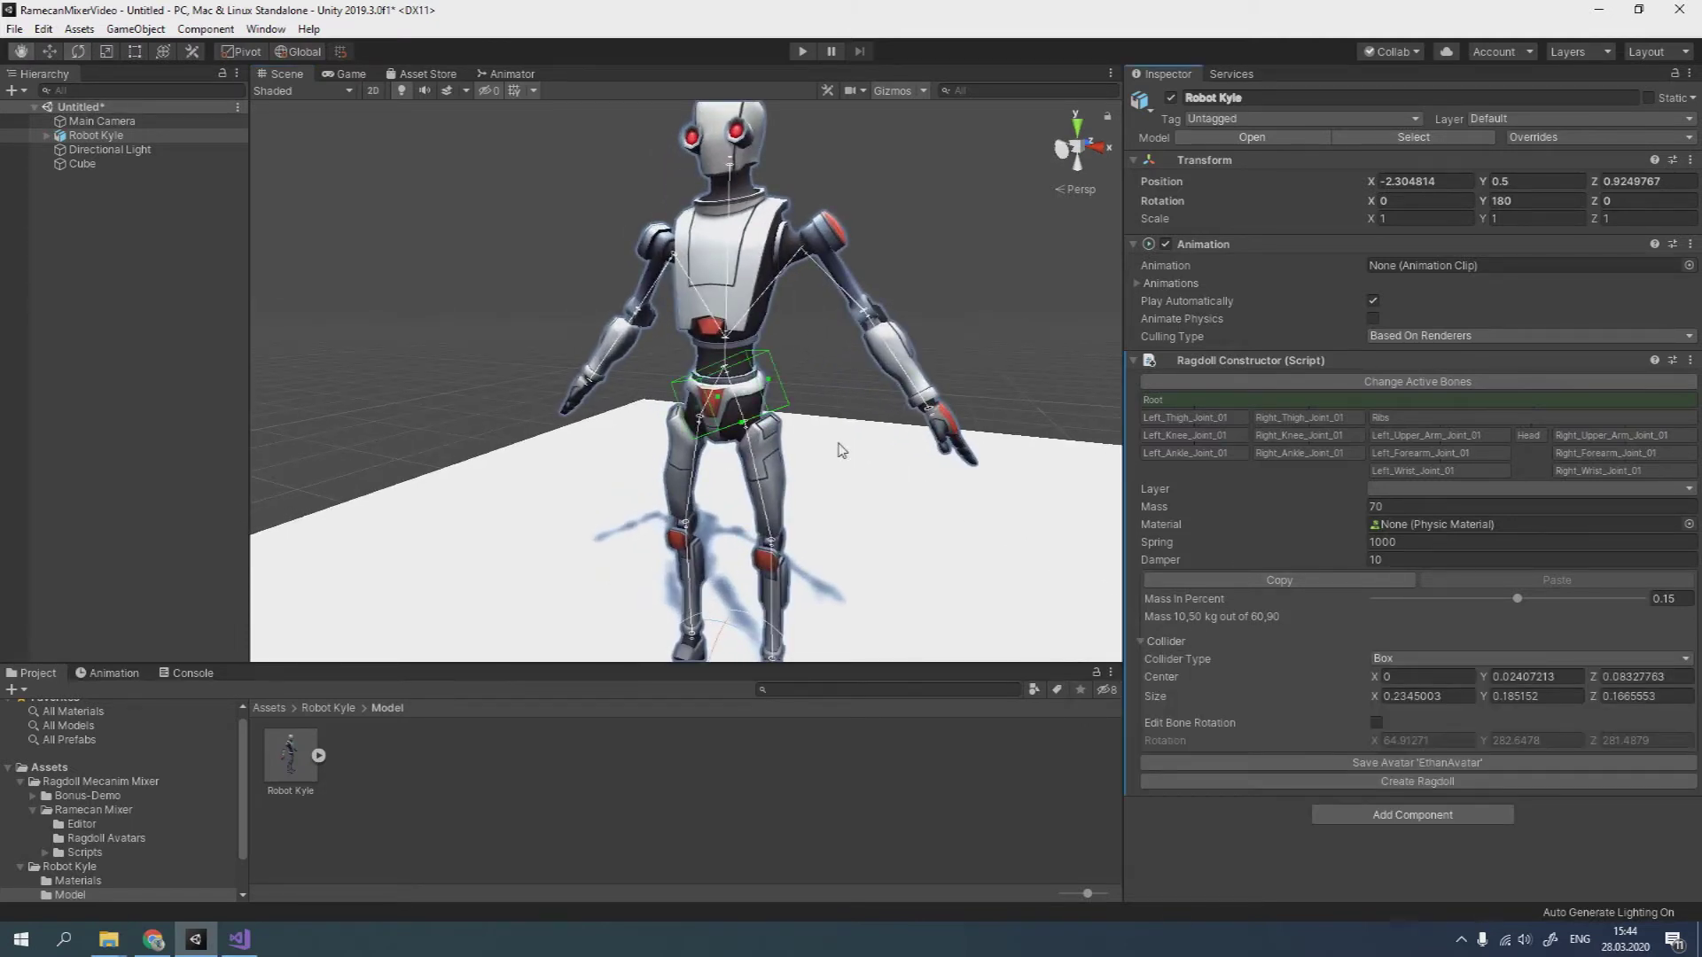
scroll(874, 455, up, 5)
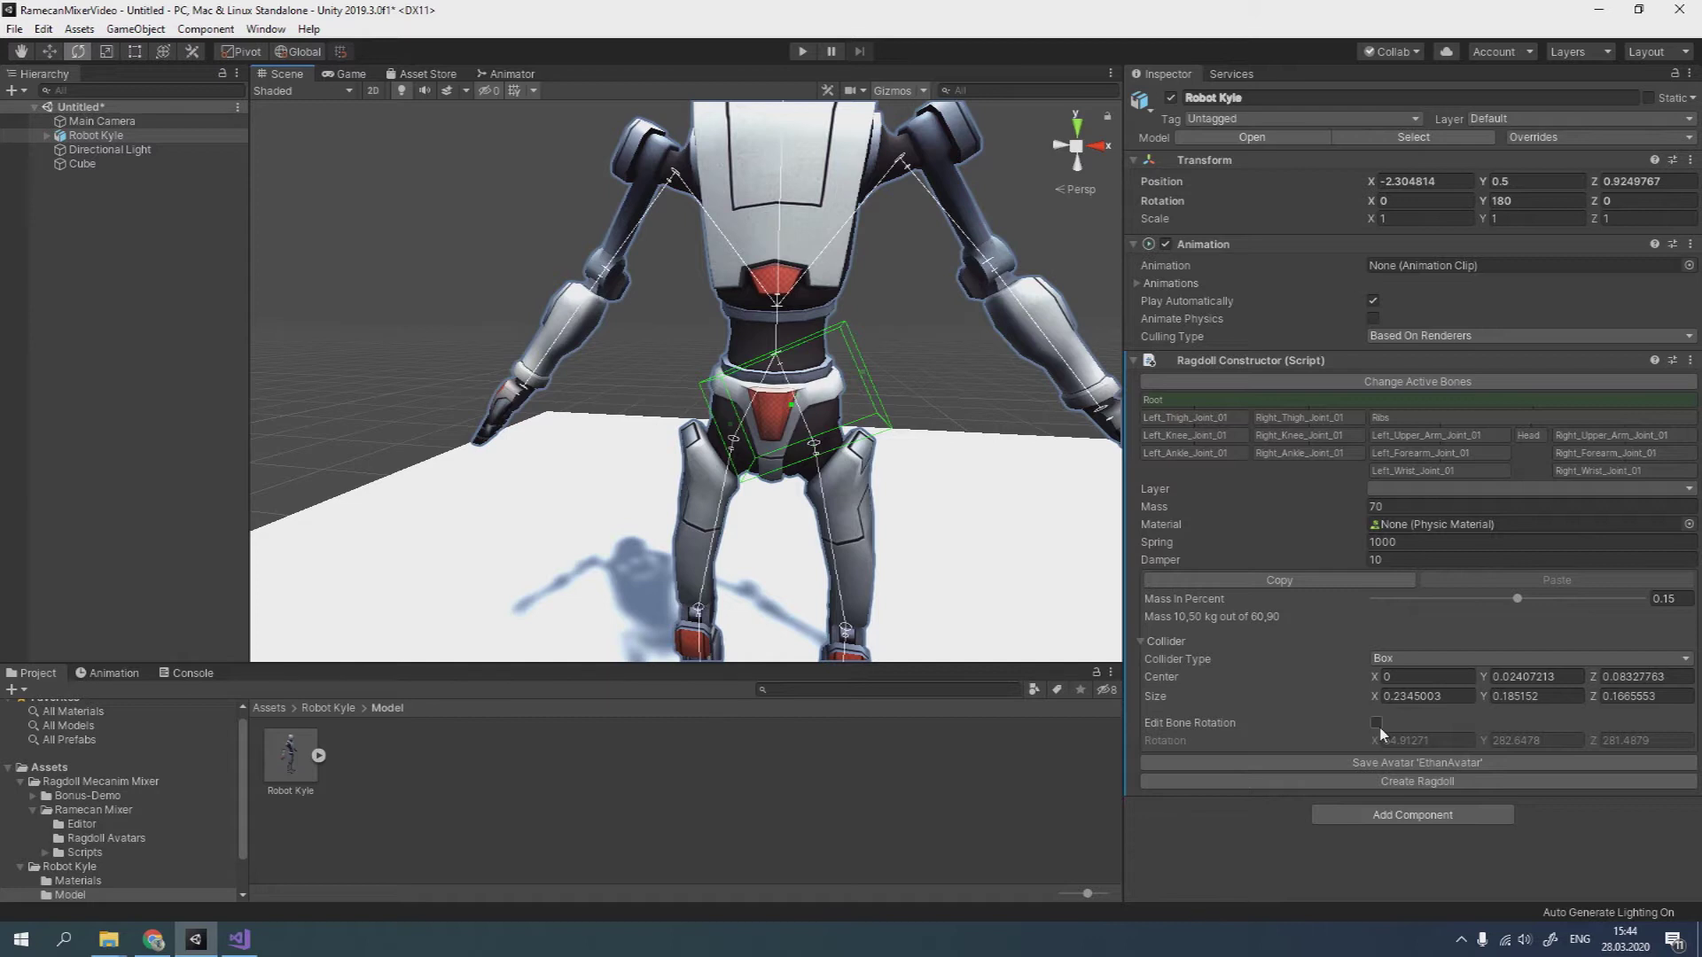
click(1376, 724)
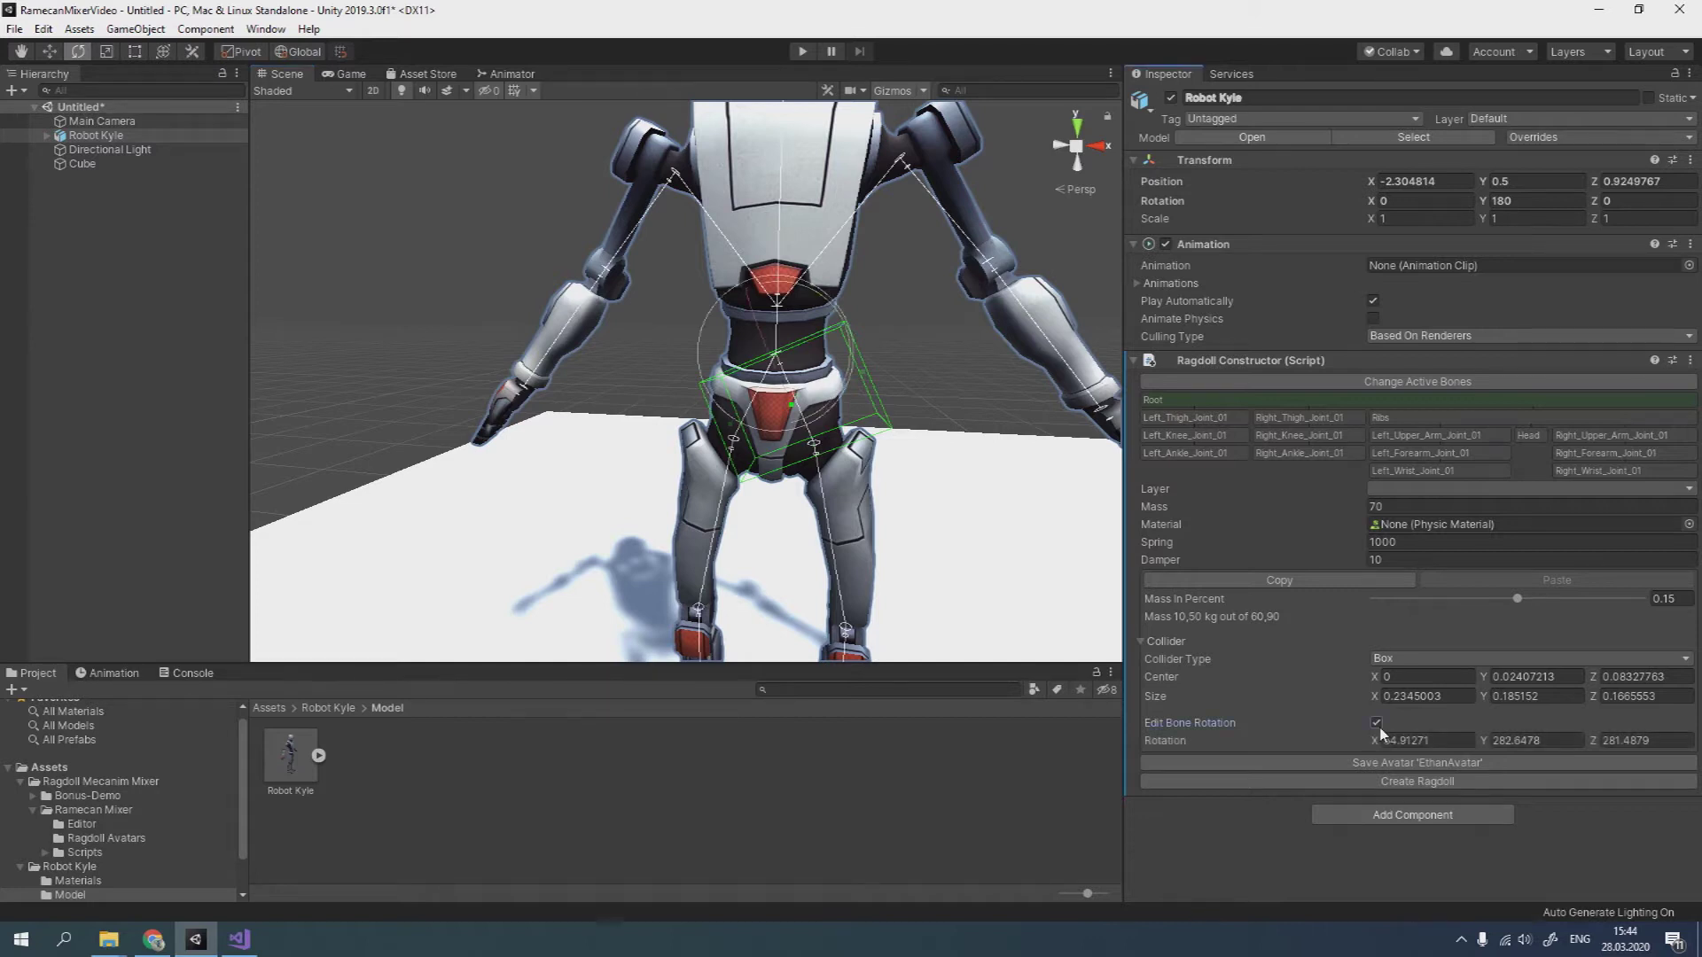
drag(1375, 741, 555, 690)
click(1418, 740)
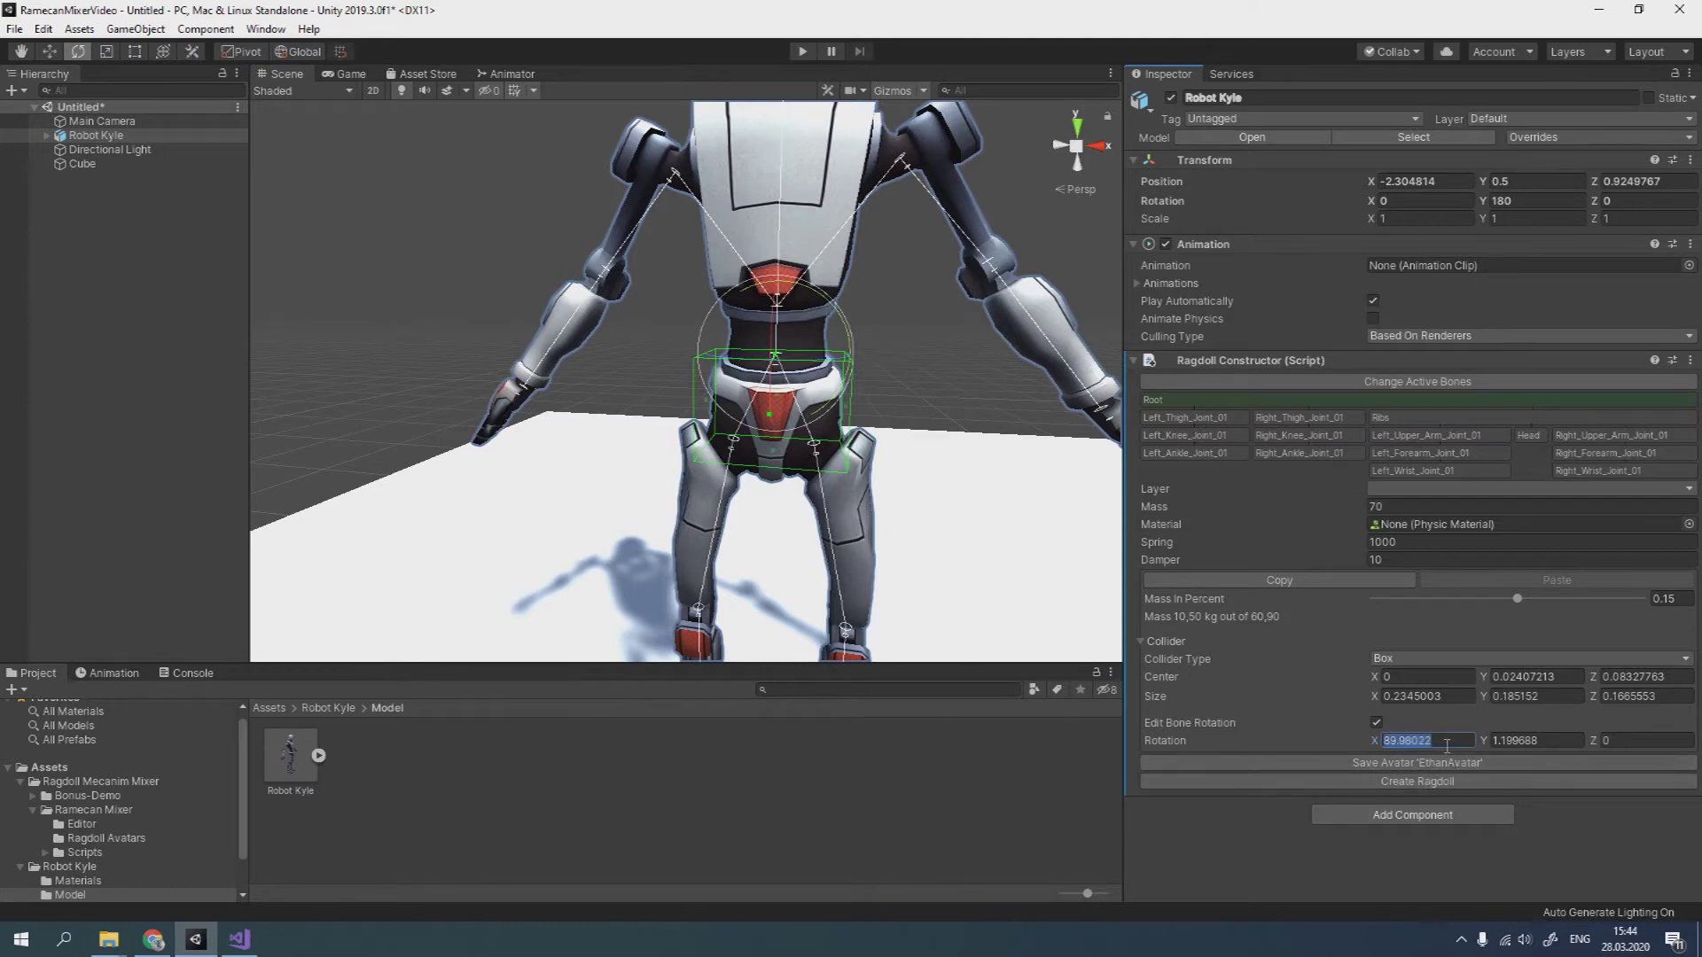
text(90)
click(1520, 740)
text(0)
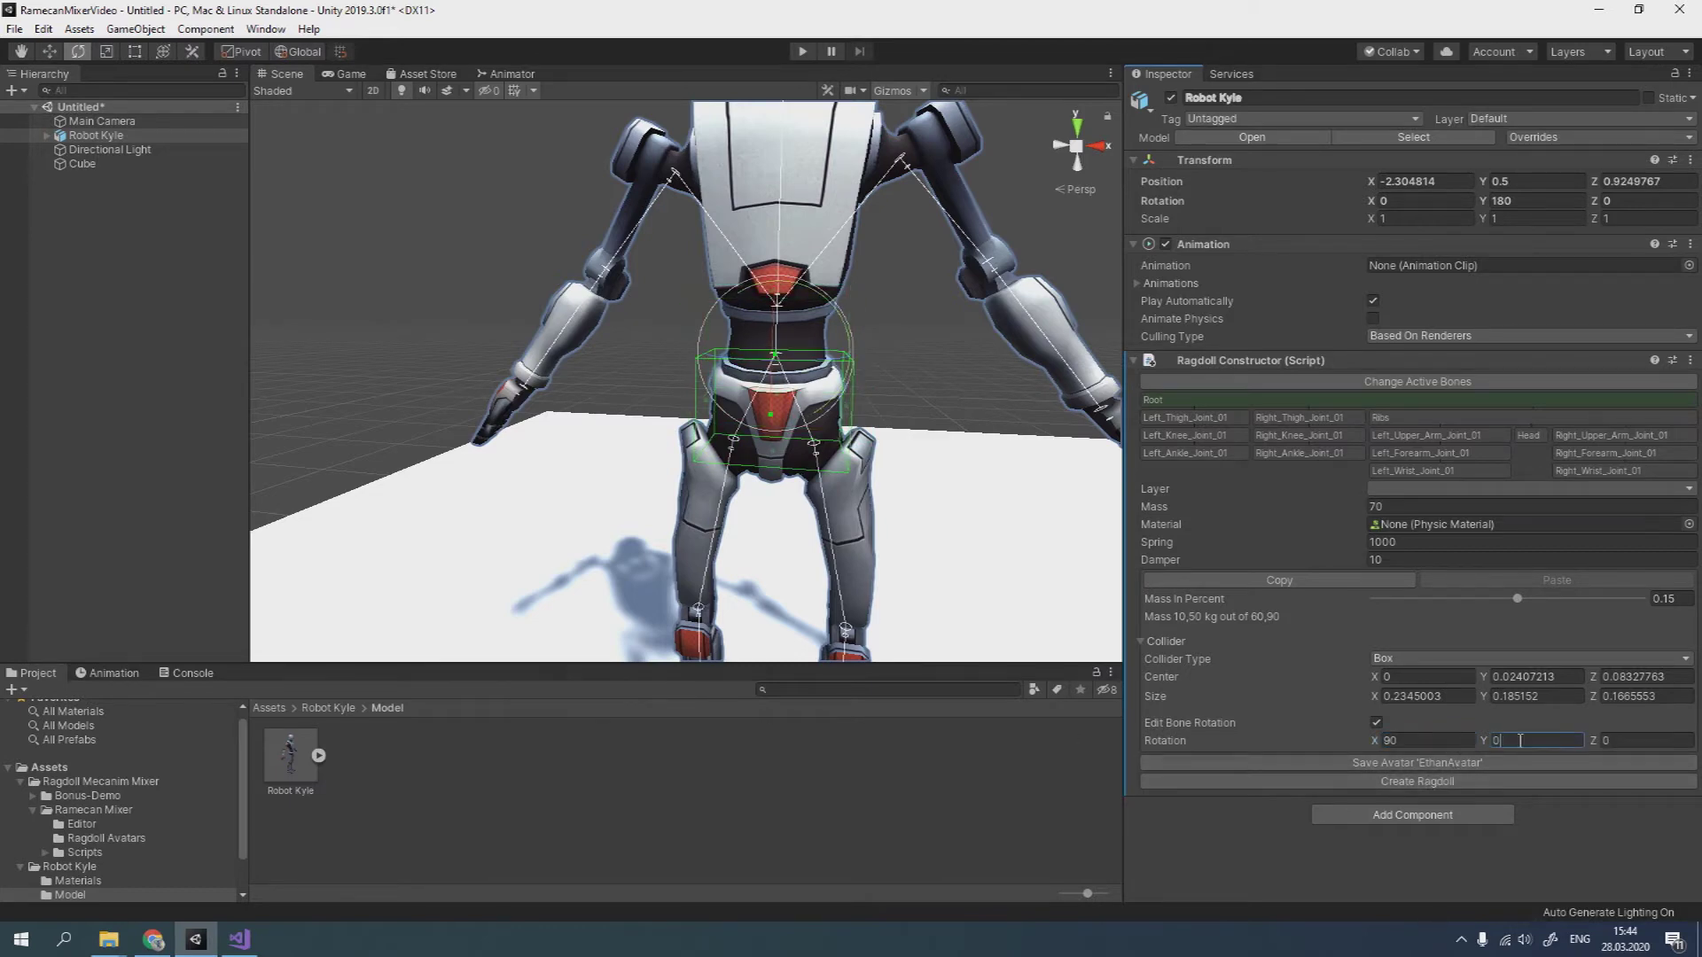
Step: Stretch the Root collider box taller and shrink the Ribs collider down to the neck
click(1376, 723)
alt+drag(944, 492, 693, 363)
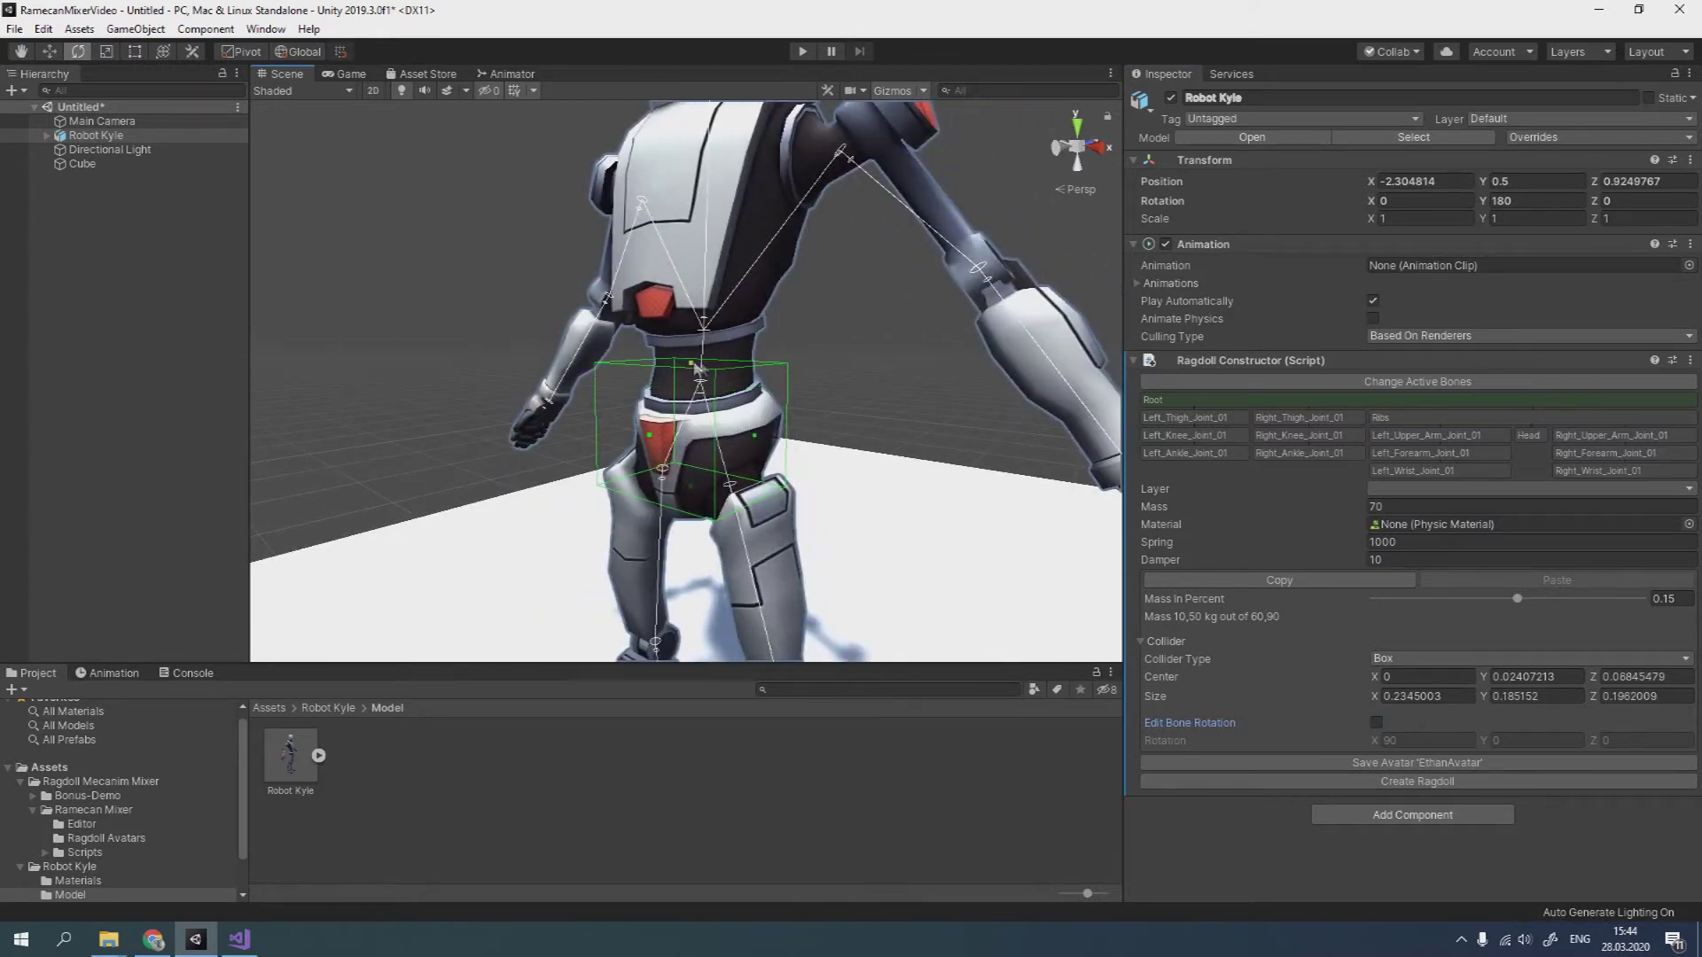
right_drag(695, 365, 744, 380)
scroll(745, 382, down, 5)
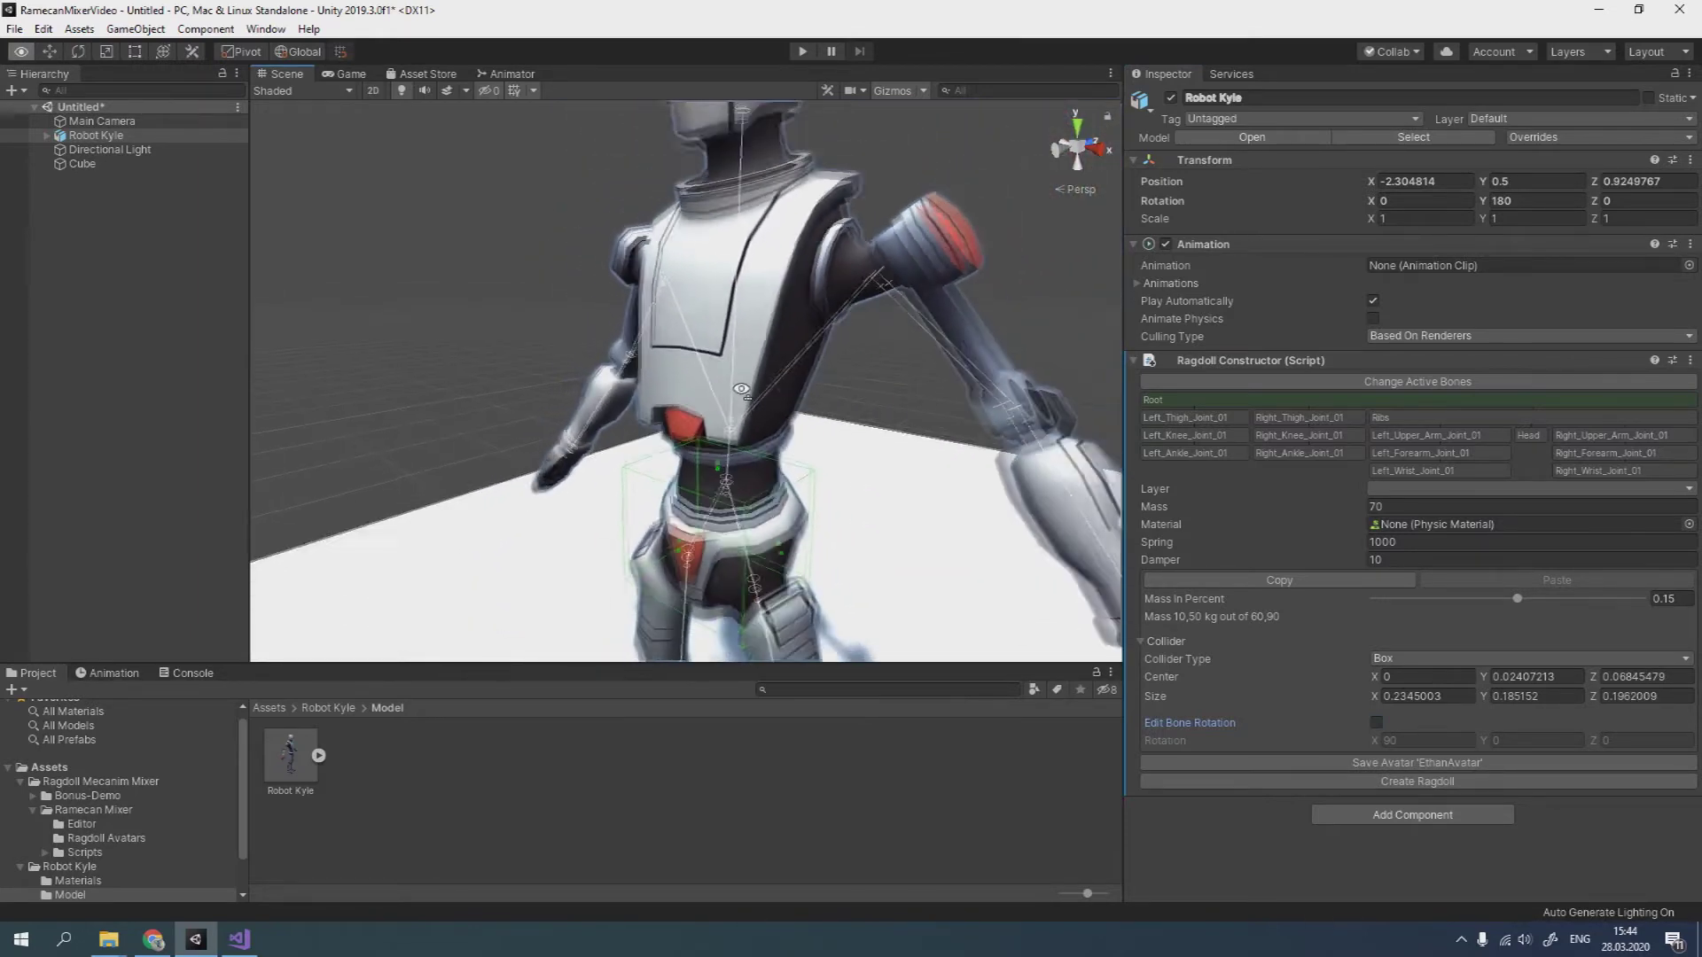
click(1398, 418)
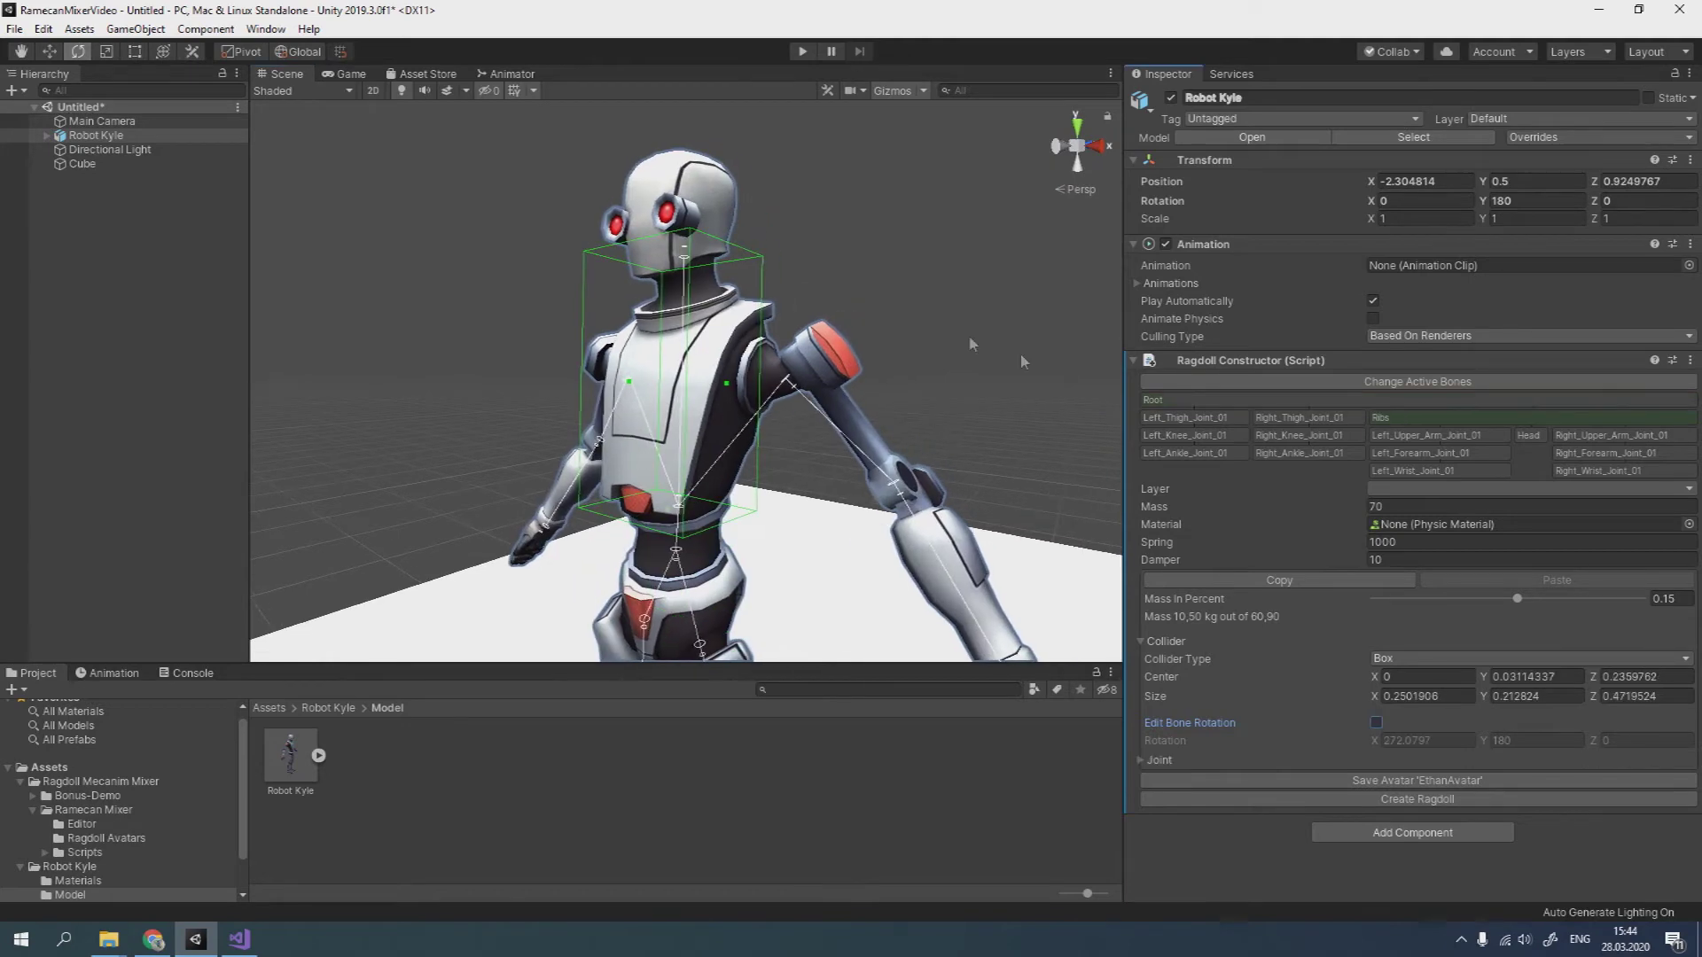
drag(673, 257, 672, 304)
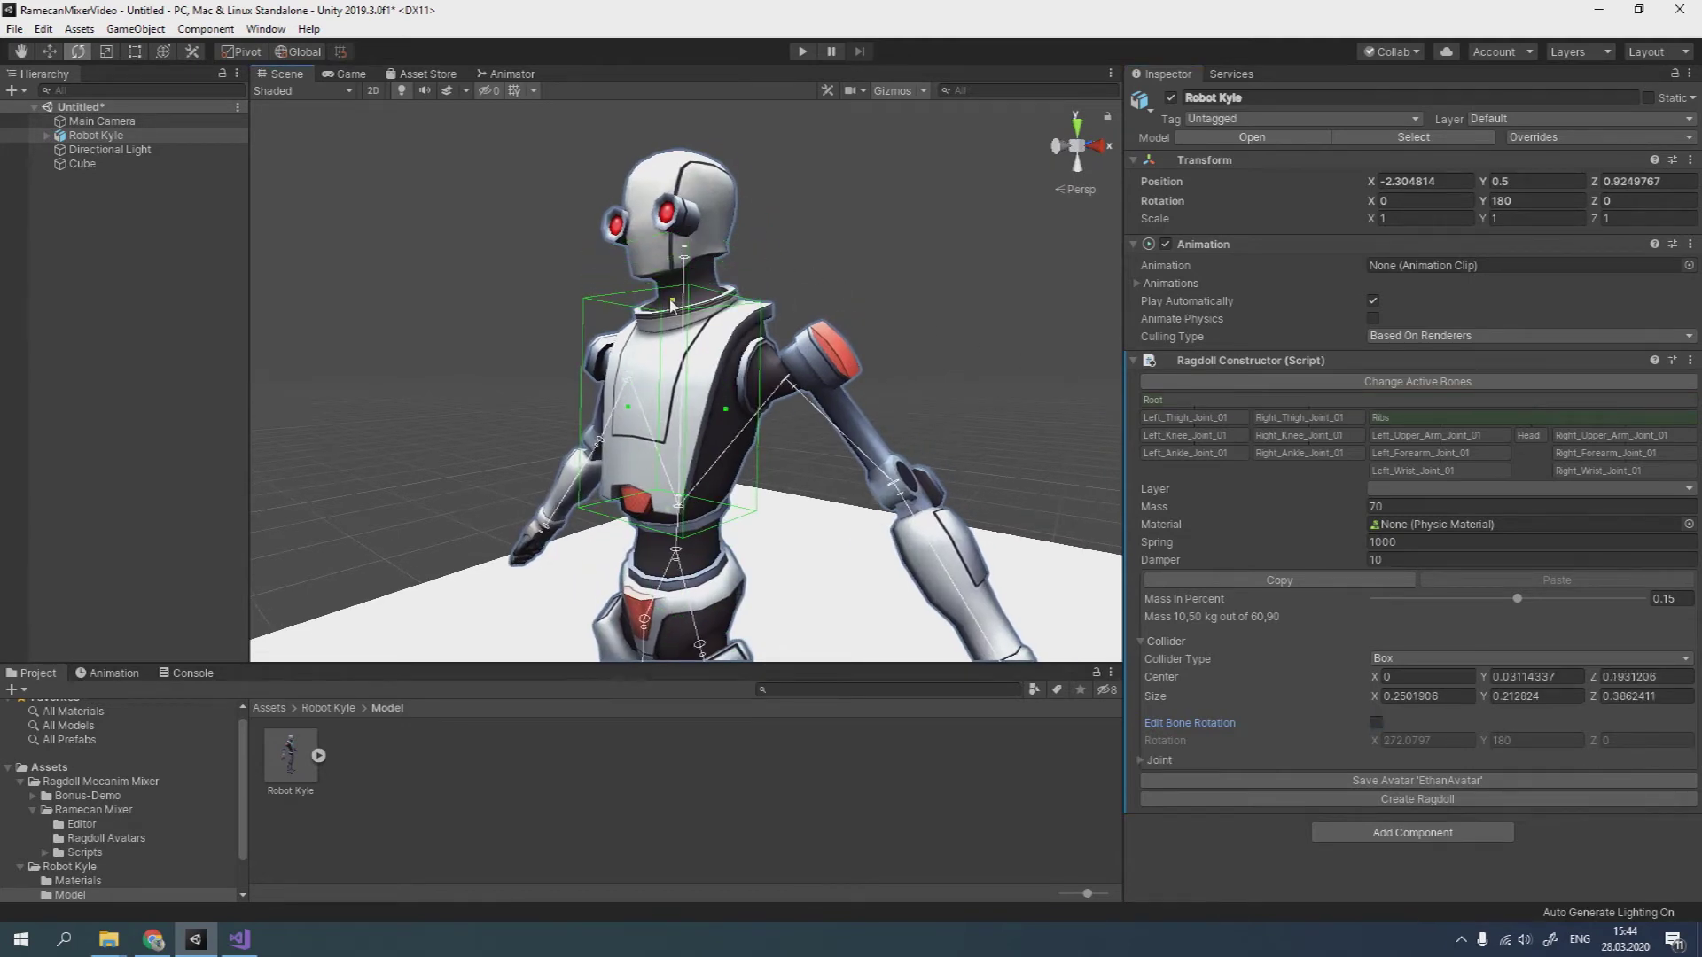
Step: Lower, extend downward and widen the Head bone's capsule collider
click(1538, 438)
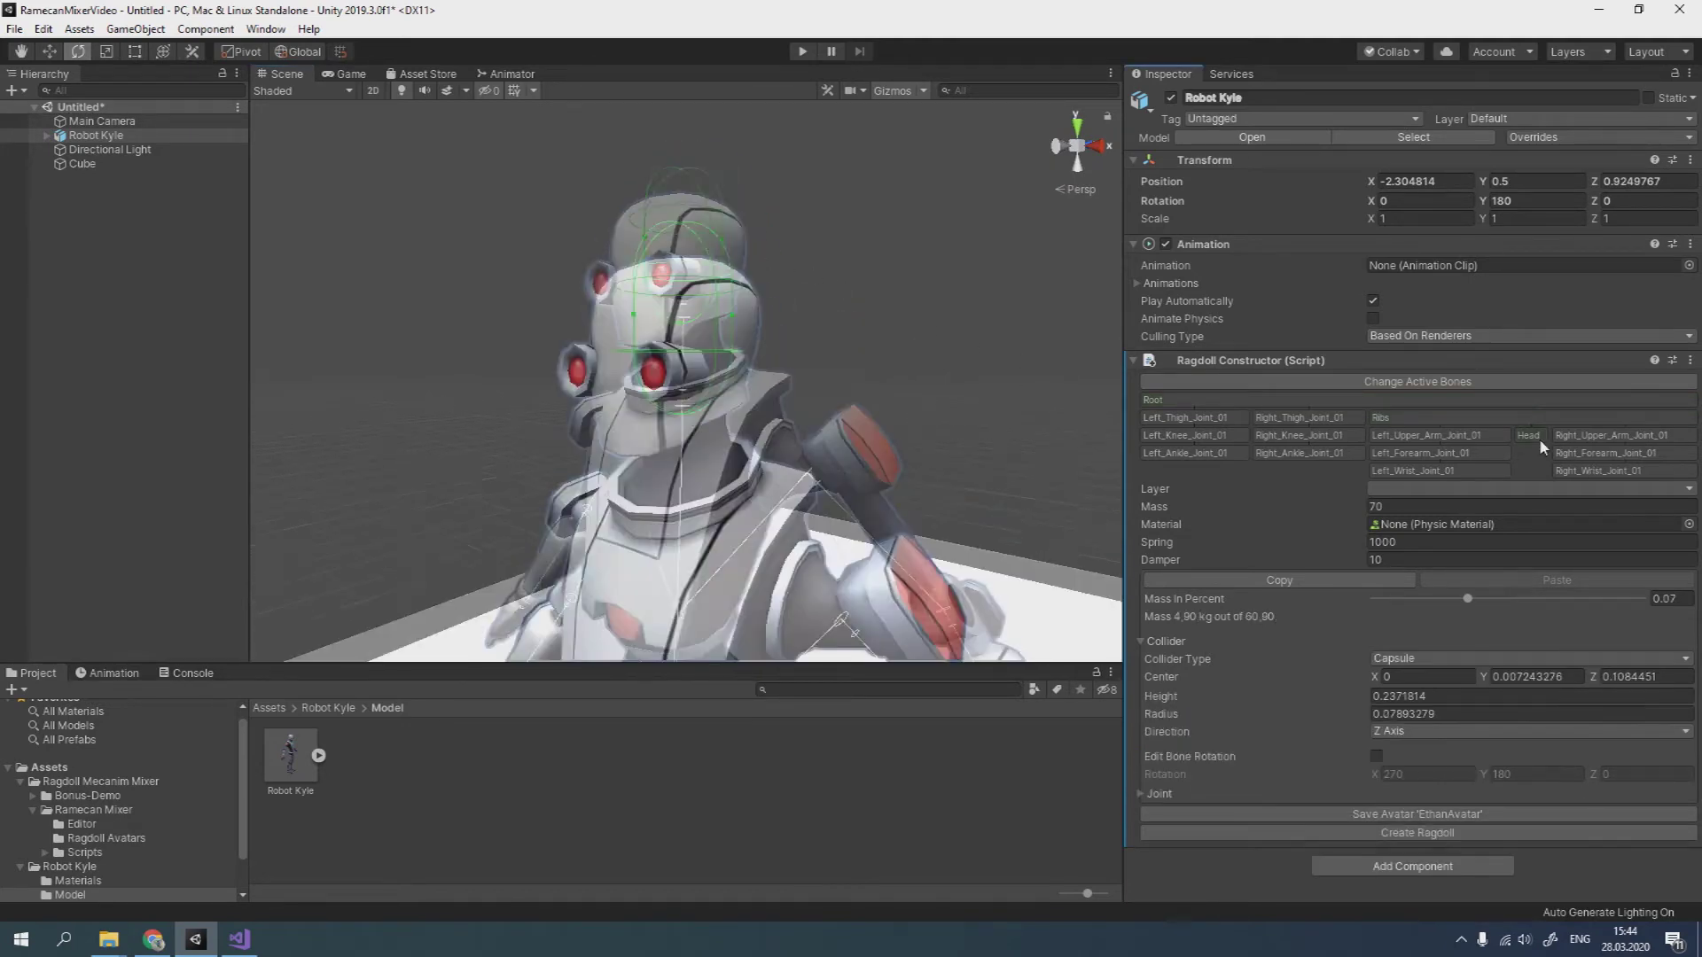
drag(681, 274, 684, 316)
drag(680, 497, 636, 515)
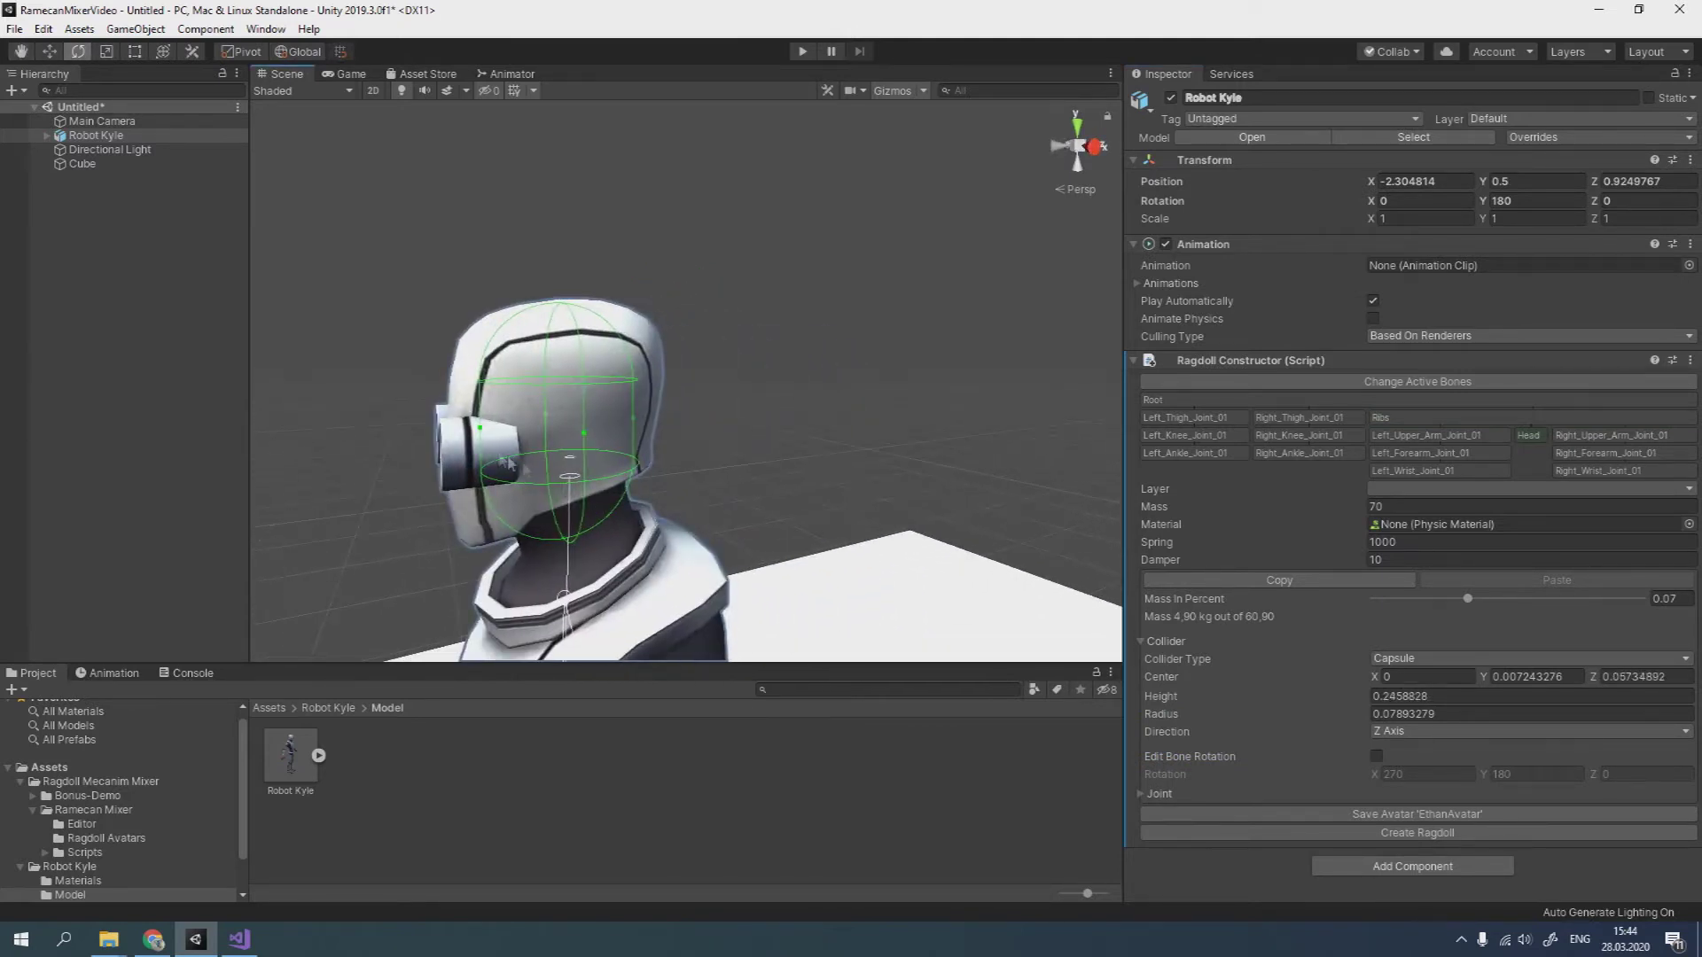
drag(482, 430, 464, 435)
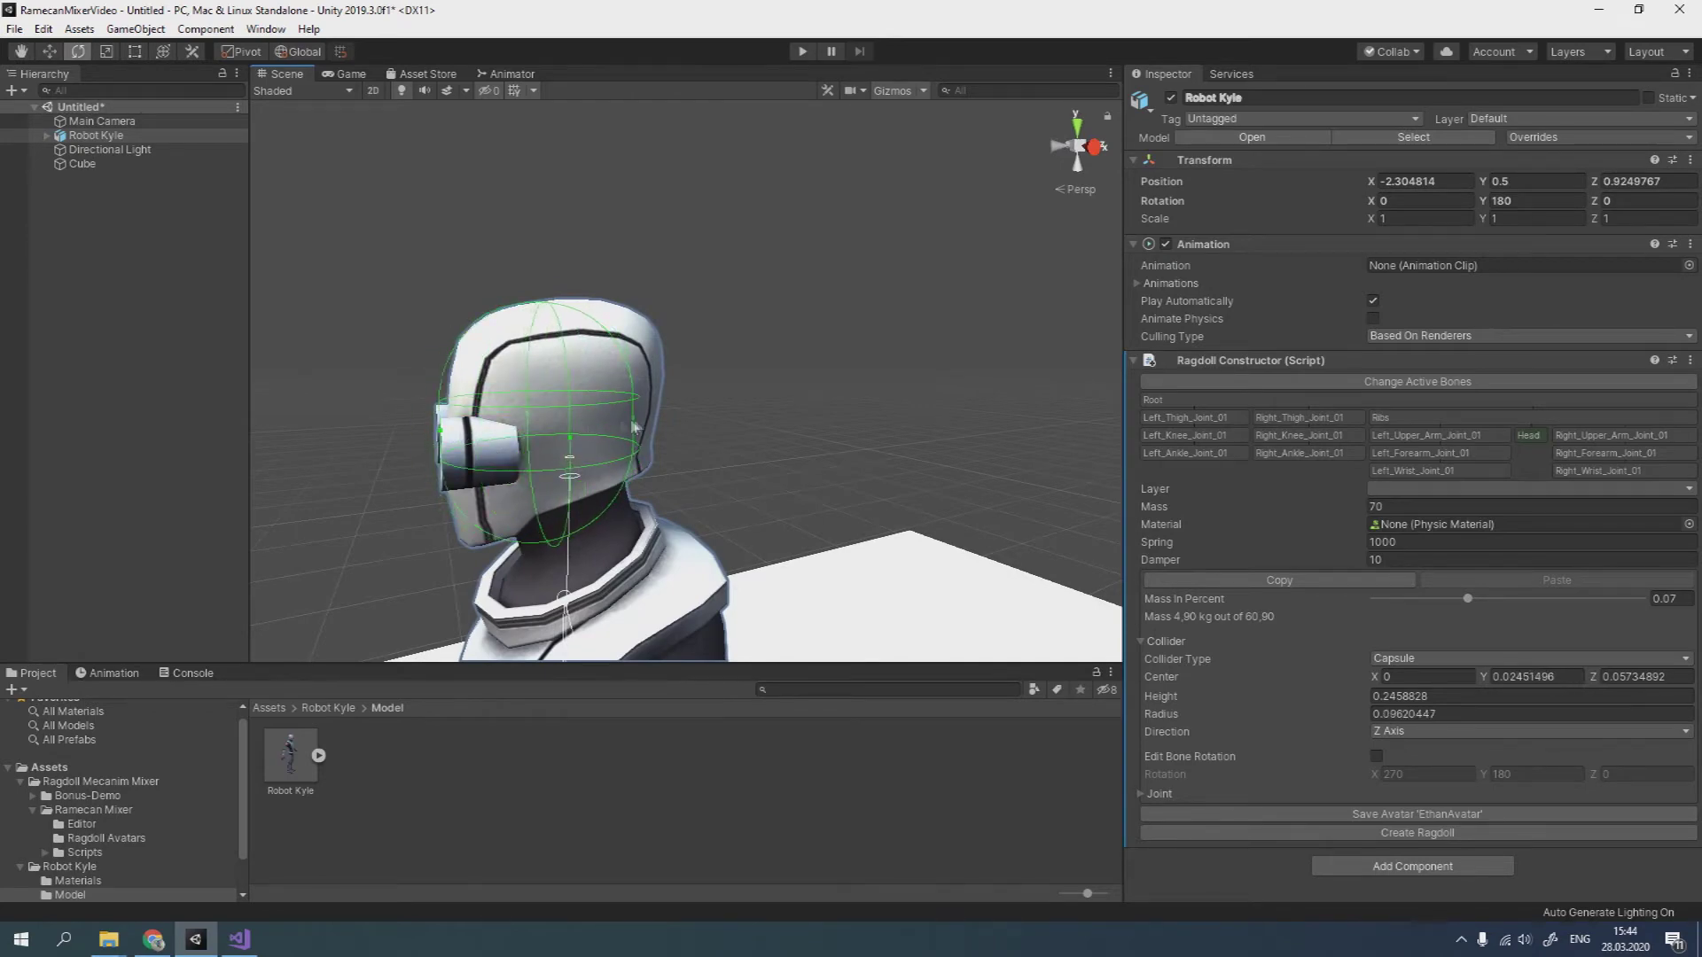
drag(642, 428, 911, 436)
key(s)
right_drag(912, 437, 994, 466)
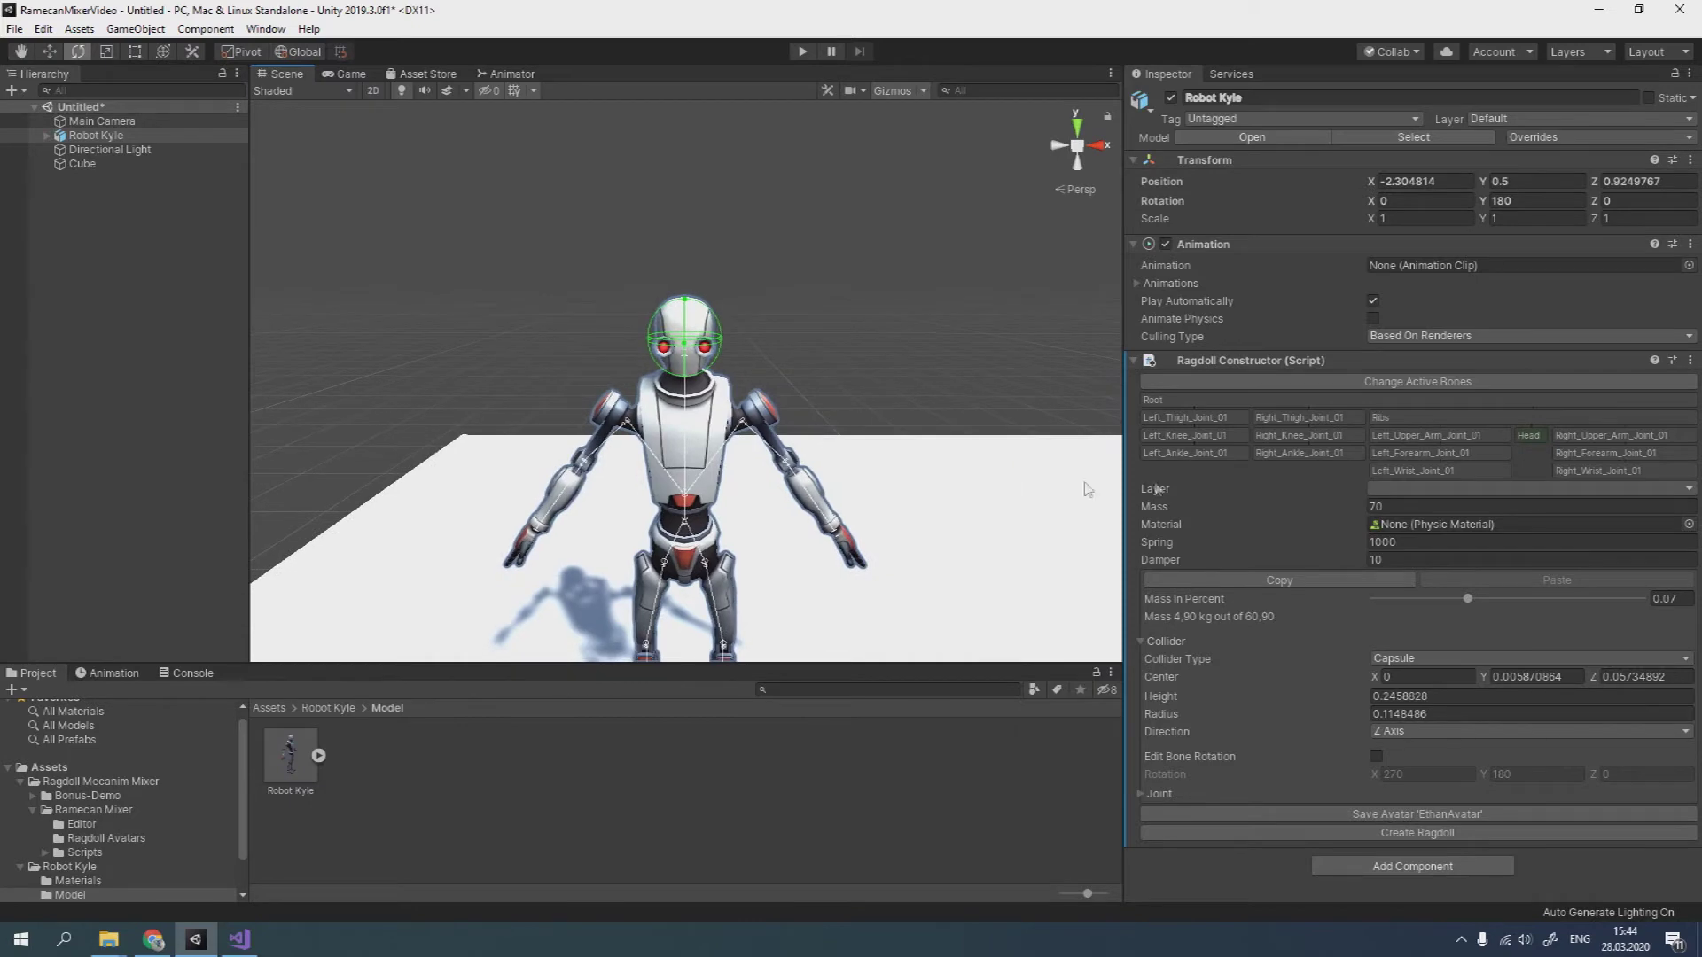
Step: Check the left arm bones and the right thigh and ankle capsule colliders with the whole robot in view
click(1423, 439)
click(1418, 447)
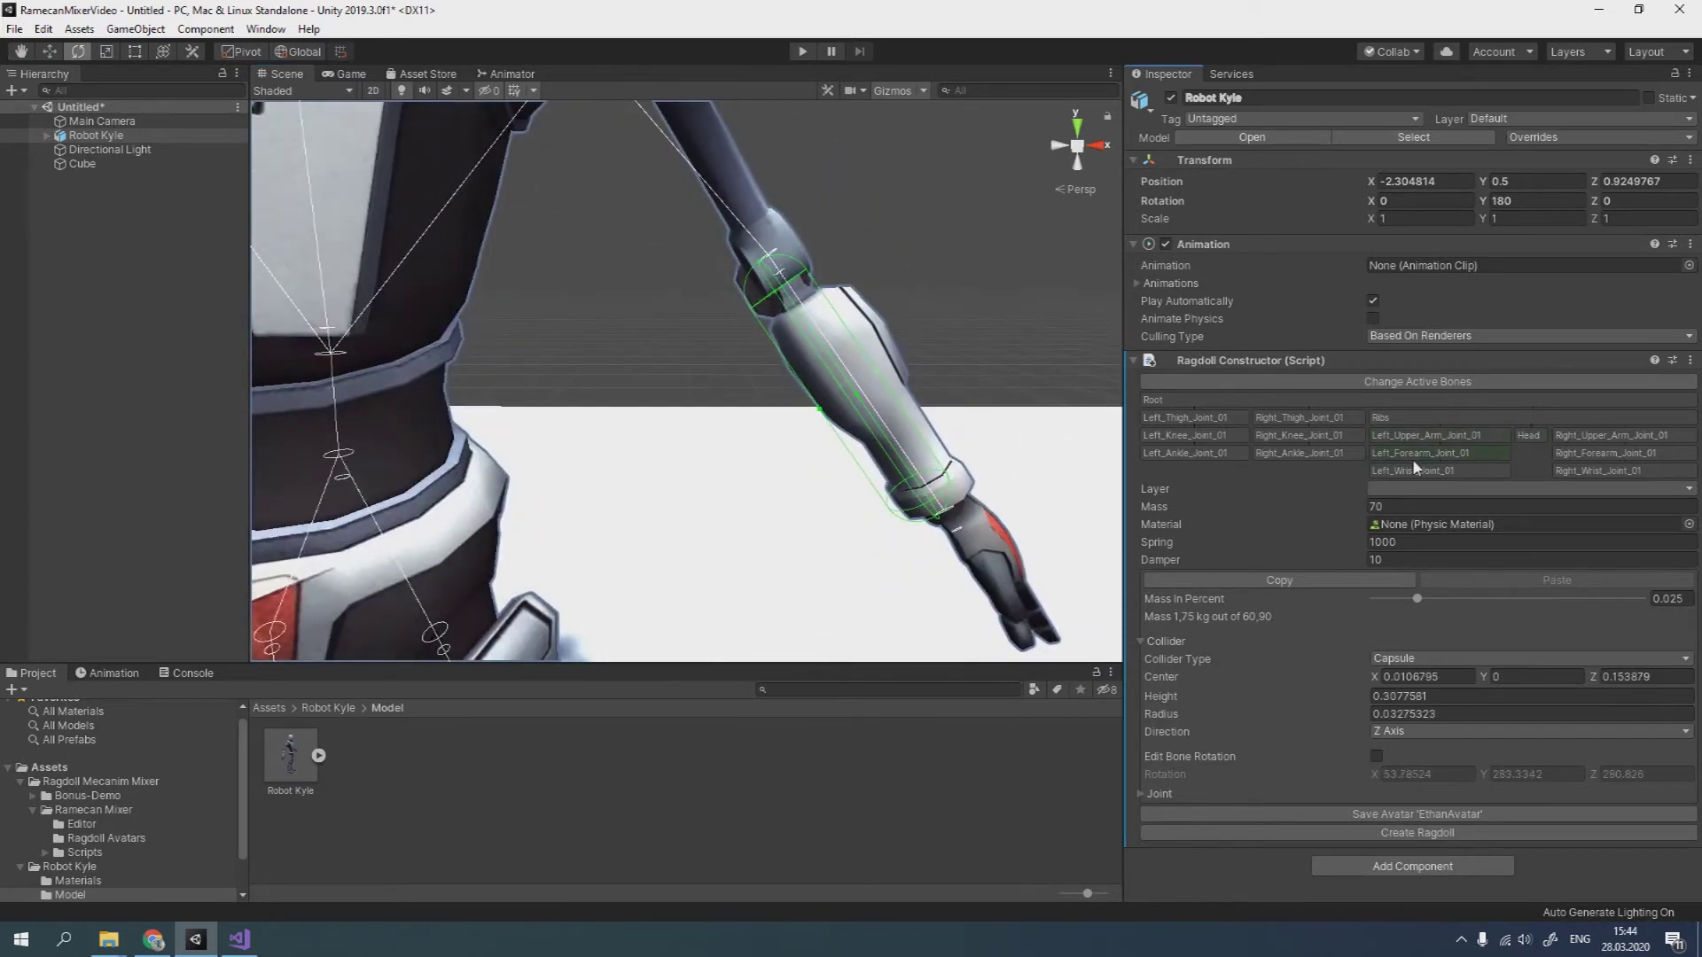
click(1407, 466)
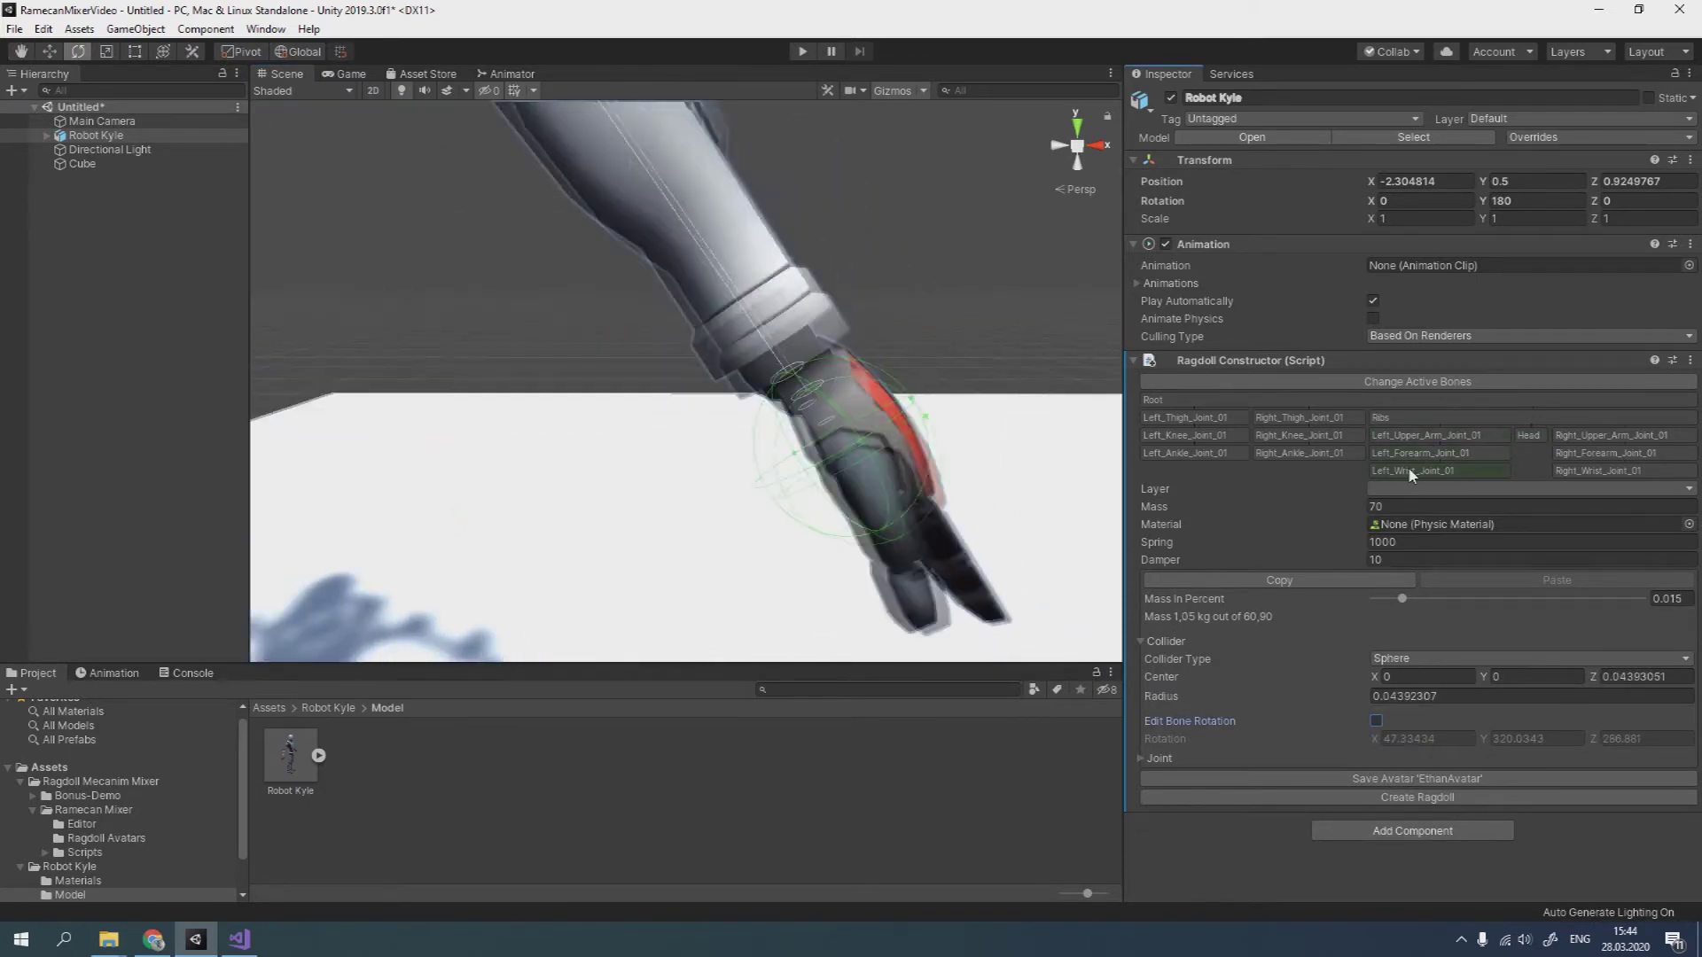
click(1305, 417)
click(1294, 452)
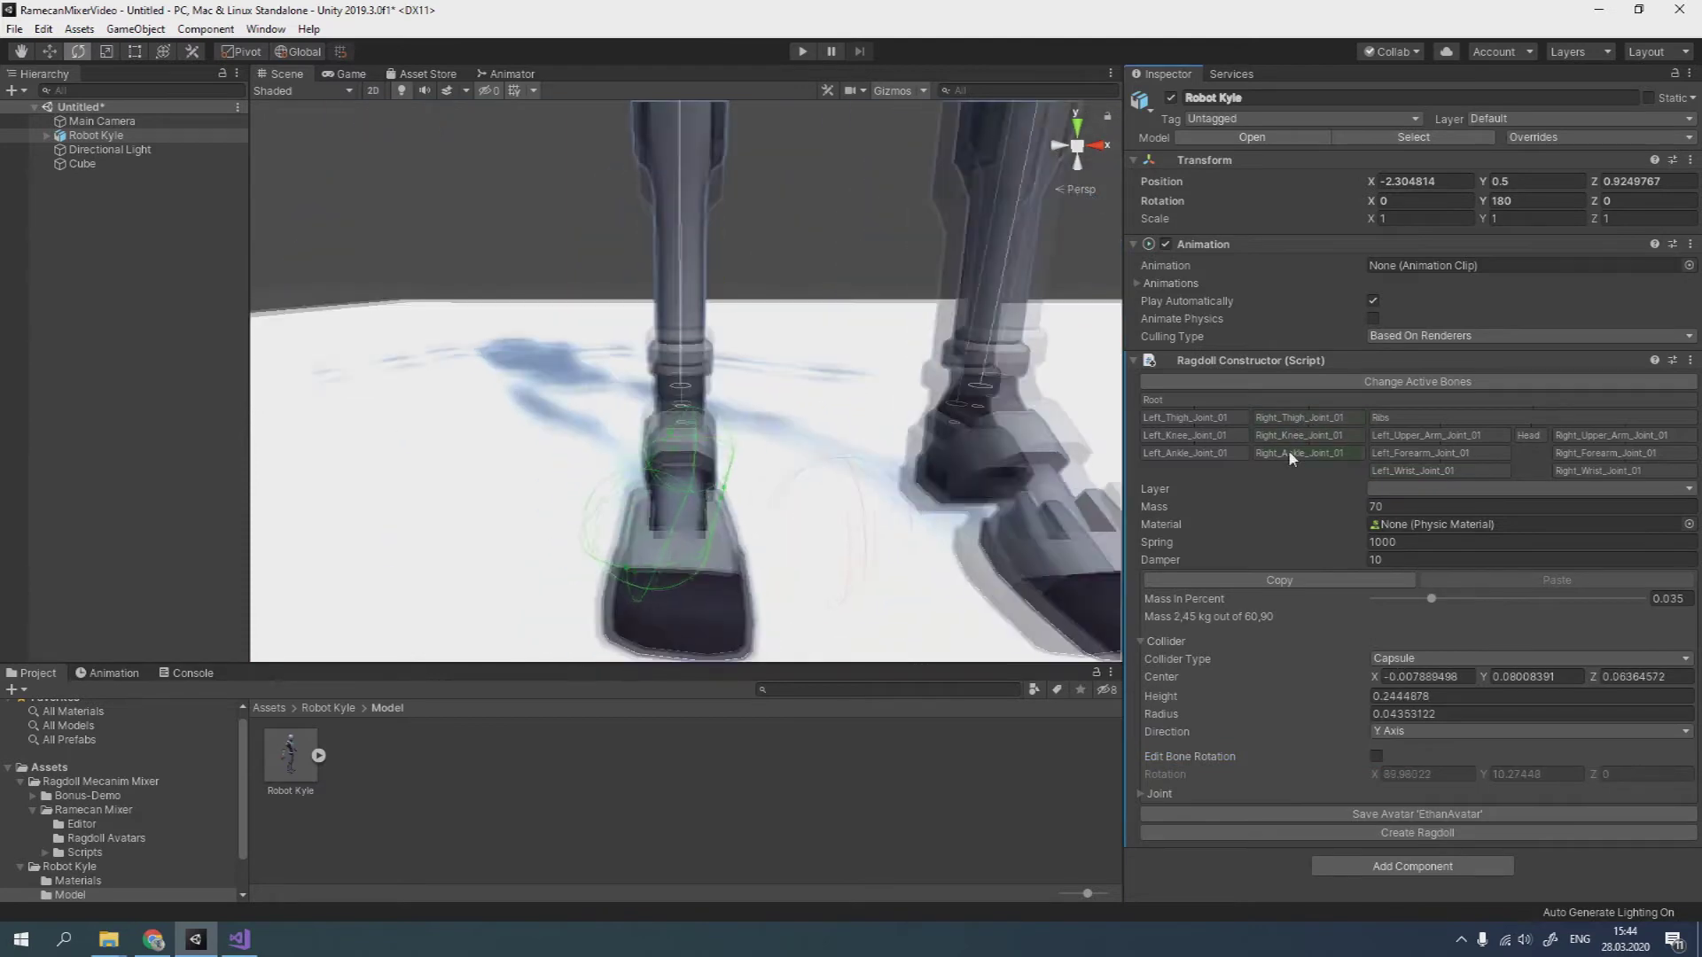
key(s)
right_drag(906, 351, 765, 408)
alt+drag(765, 409, 736, 261)
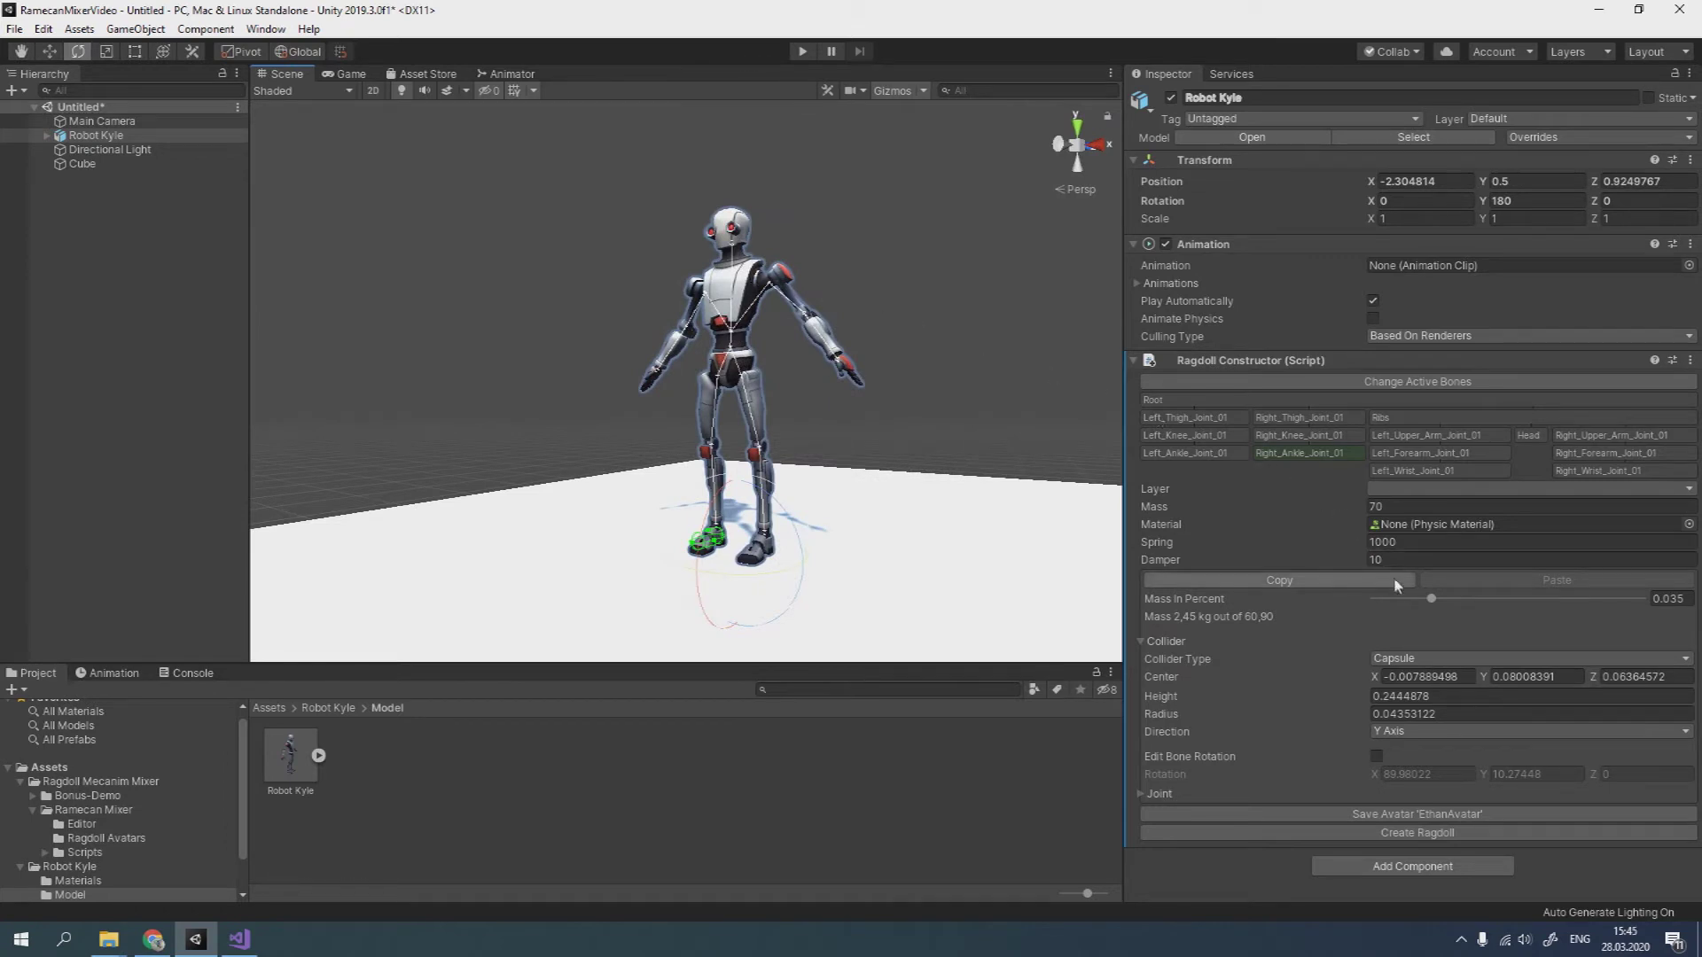
Step: Raise the Head bone's High Twist Limit from about 47.1 to 51.8 degrees and create the ragdoll
click(1142, 793)
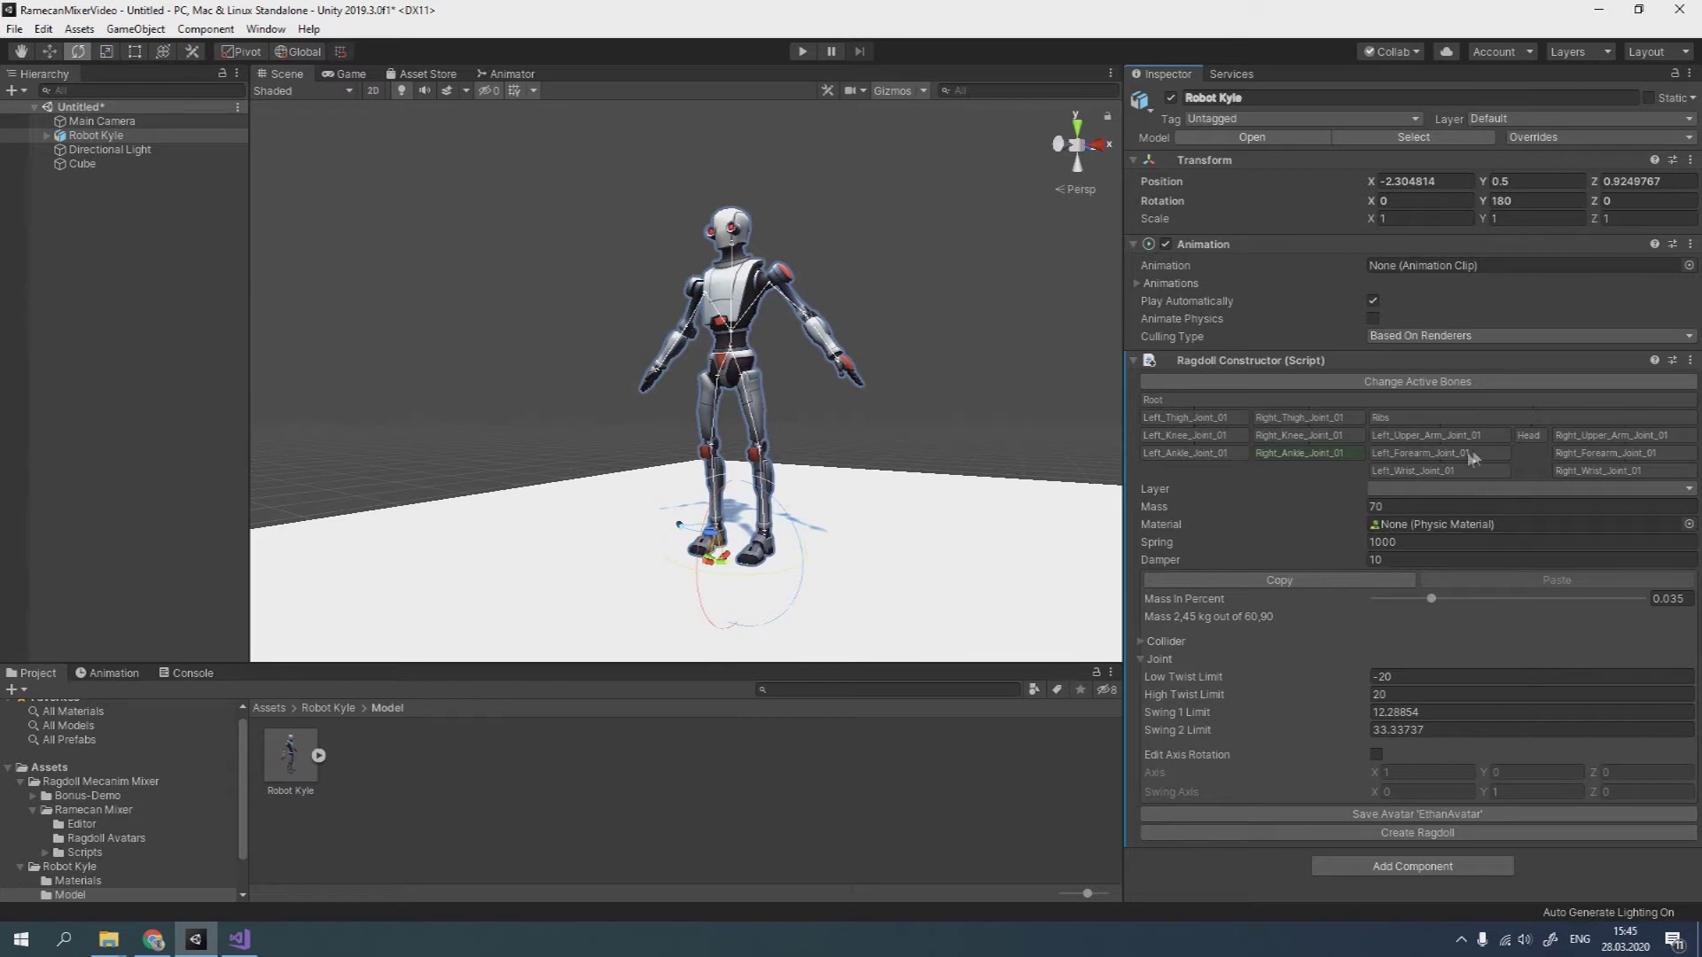
click(1526, 435)
alt+drag(940, 474, 755, 474)
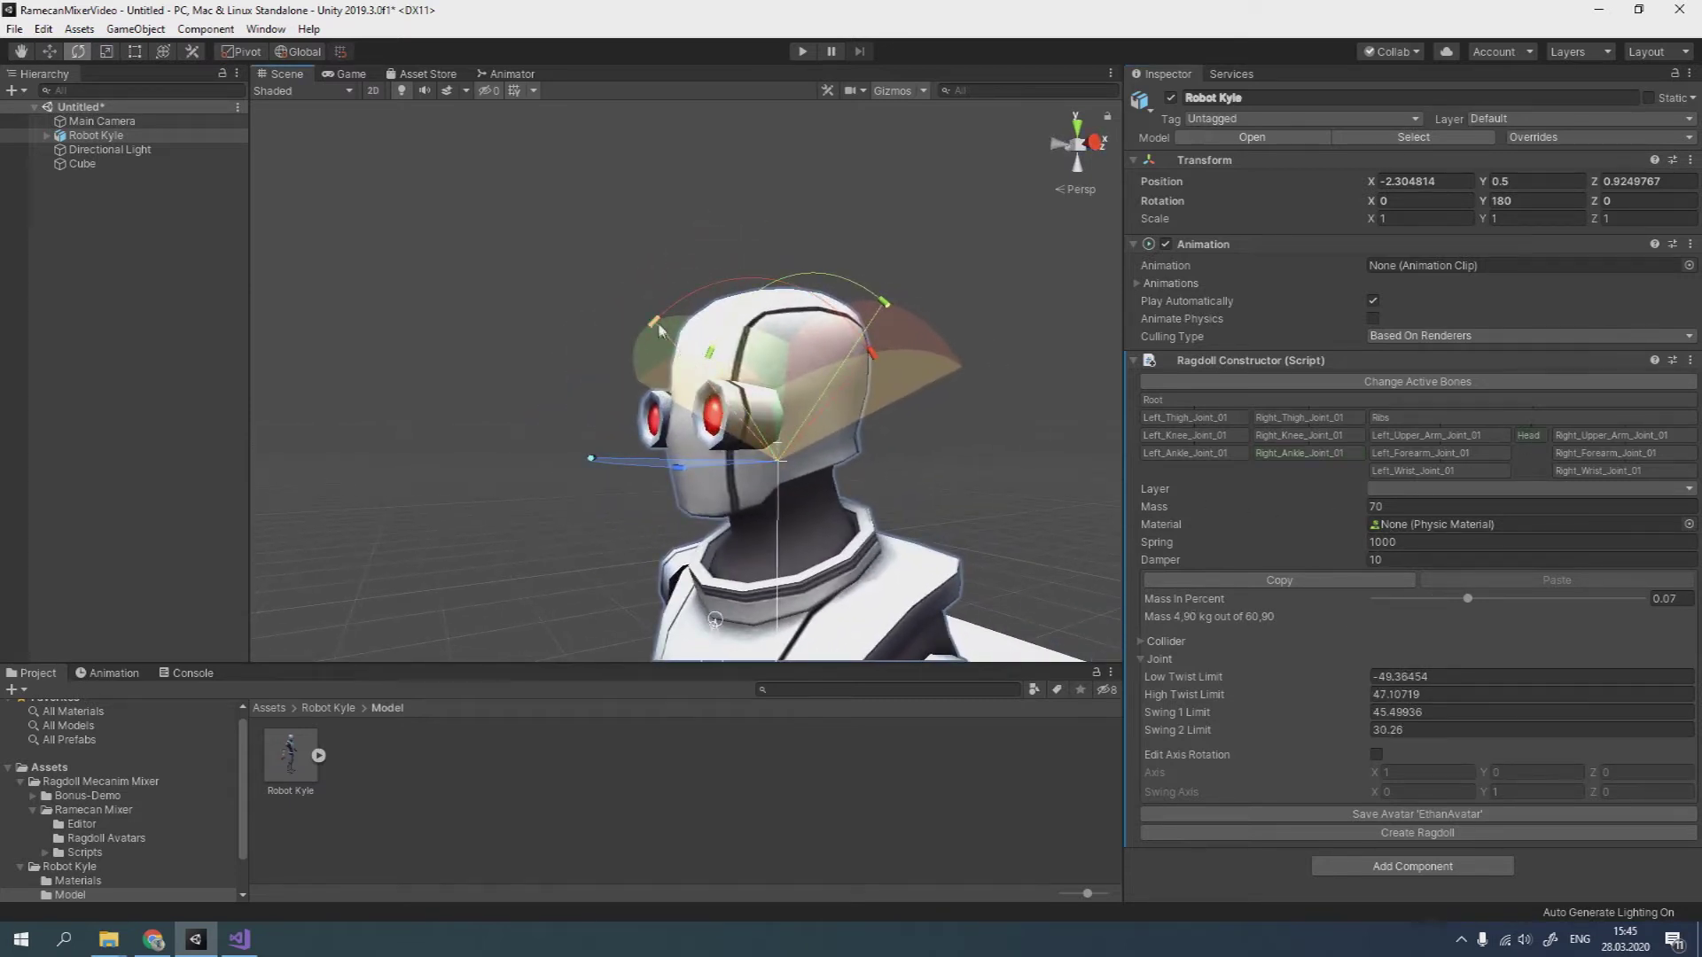
mouse_move(654, 322)
mouse_down()
mouse_move(628, 343)
mouse_move(644, 332)
mouse_up()
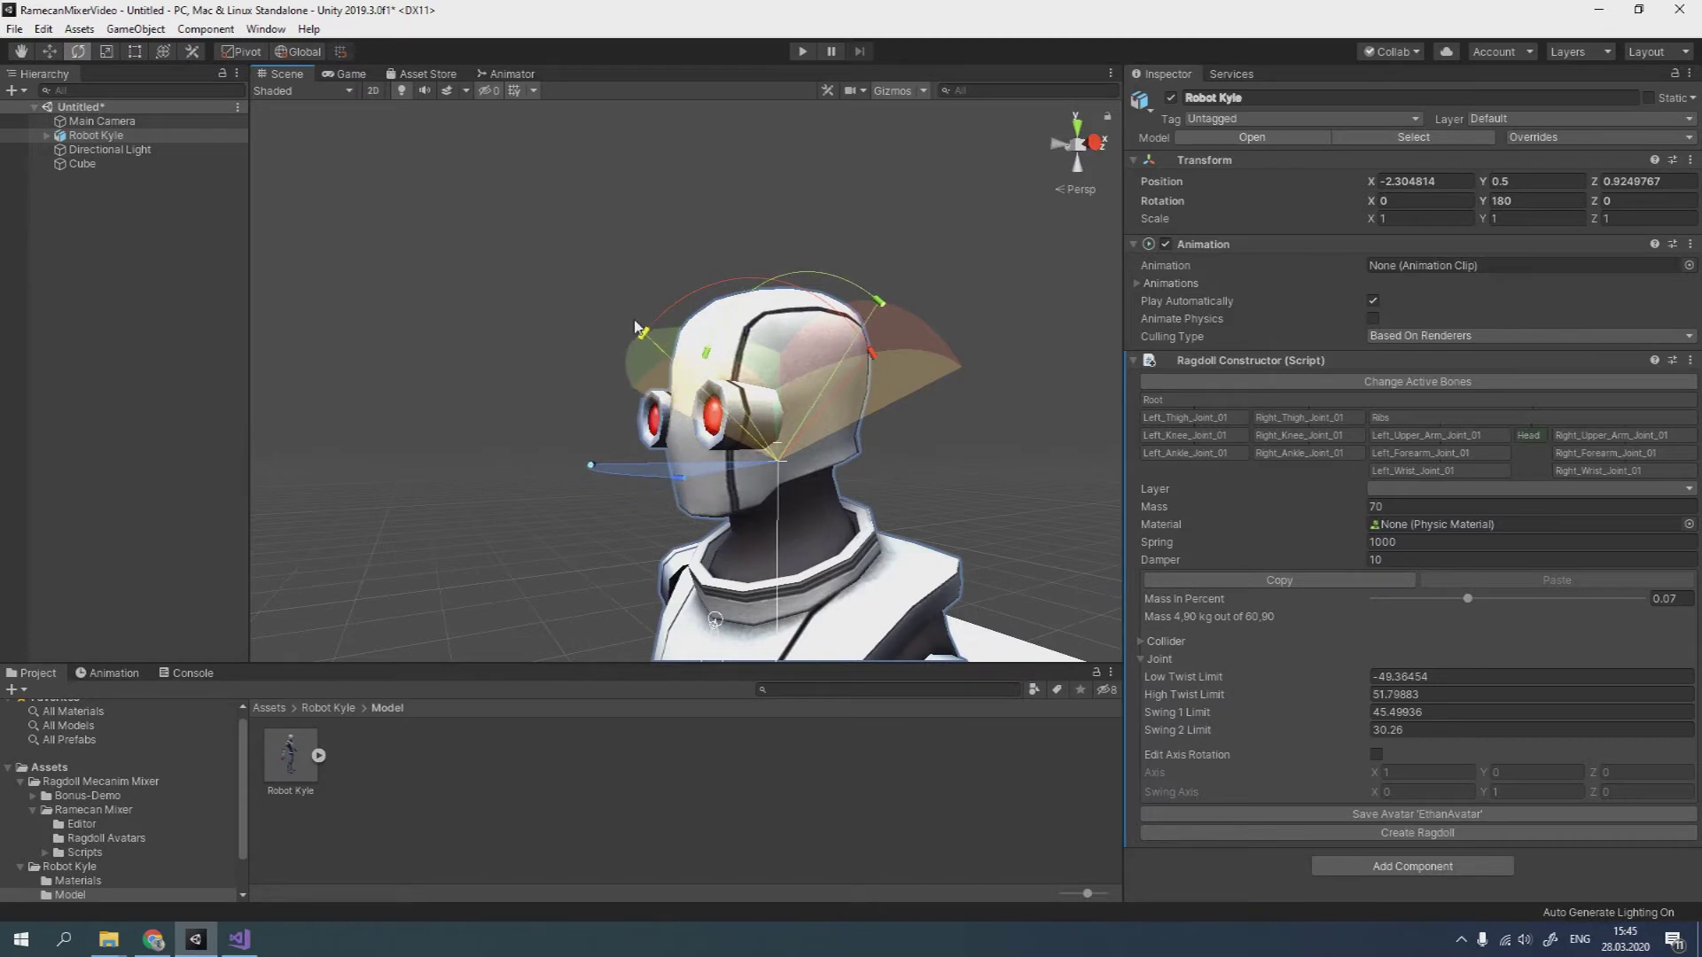
click(1438, 832)
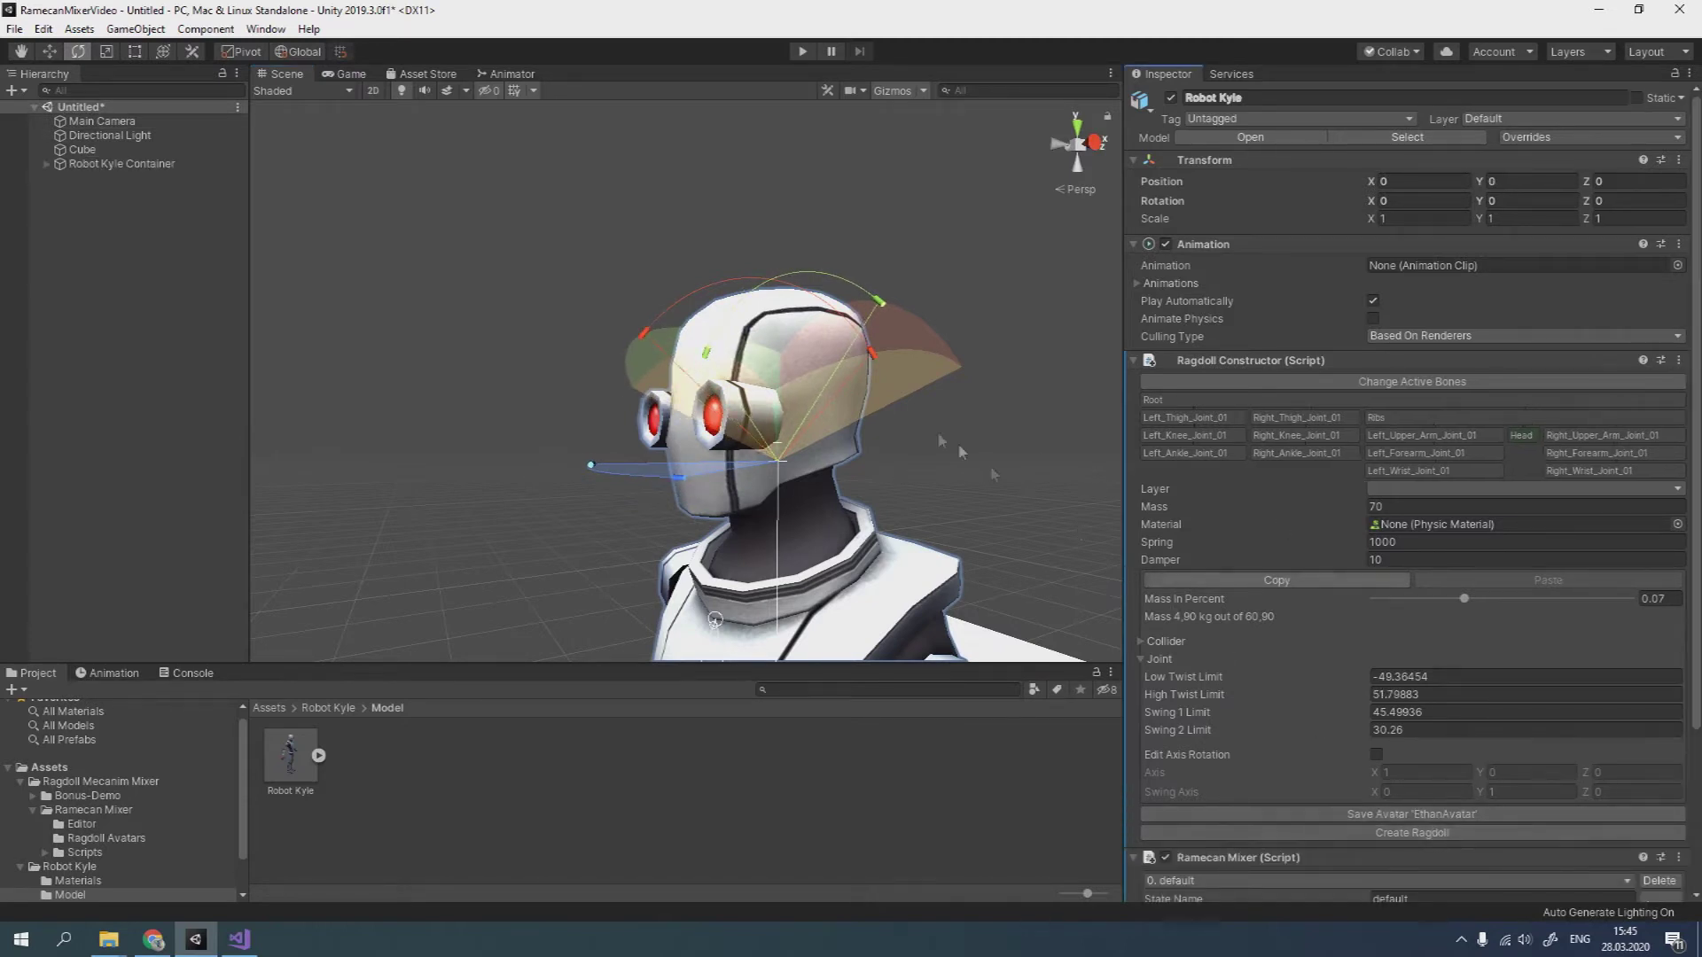
Step: Collapse Ragdoll Constructor, inspect Robot Kyle Container's Ragdoll and Robot Kyle children, and enter Play mode
key(s)
right_drag(891, 395, 907, 495)
click(1135, 360)
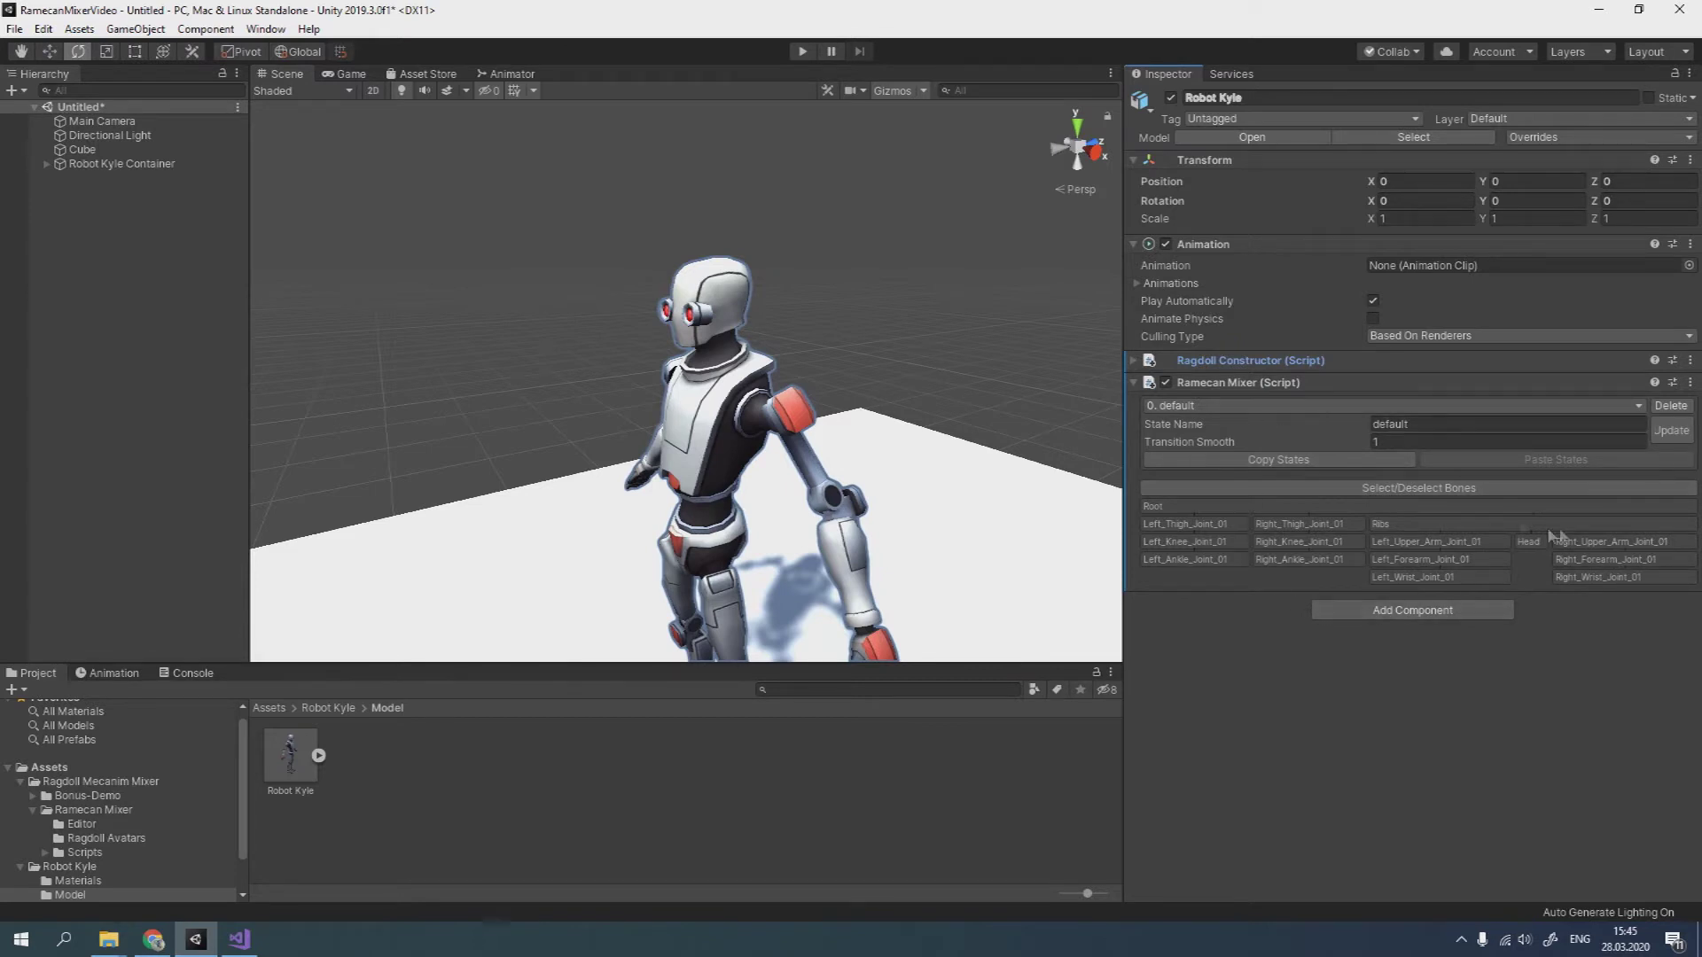
click(46, 165)
click(106, 164)
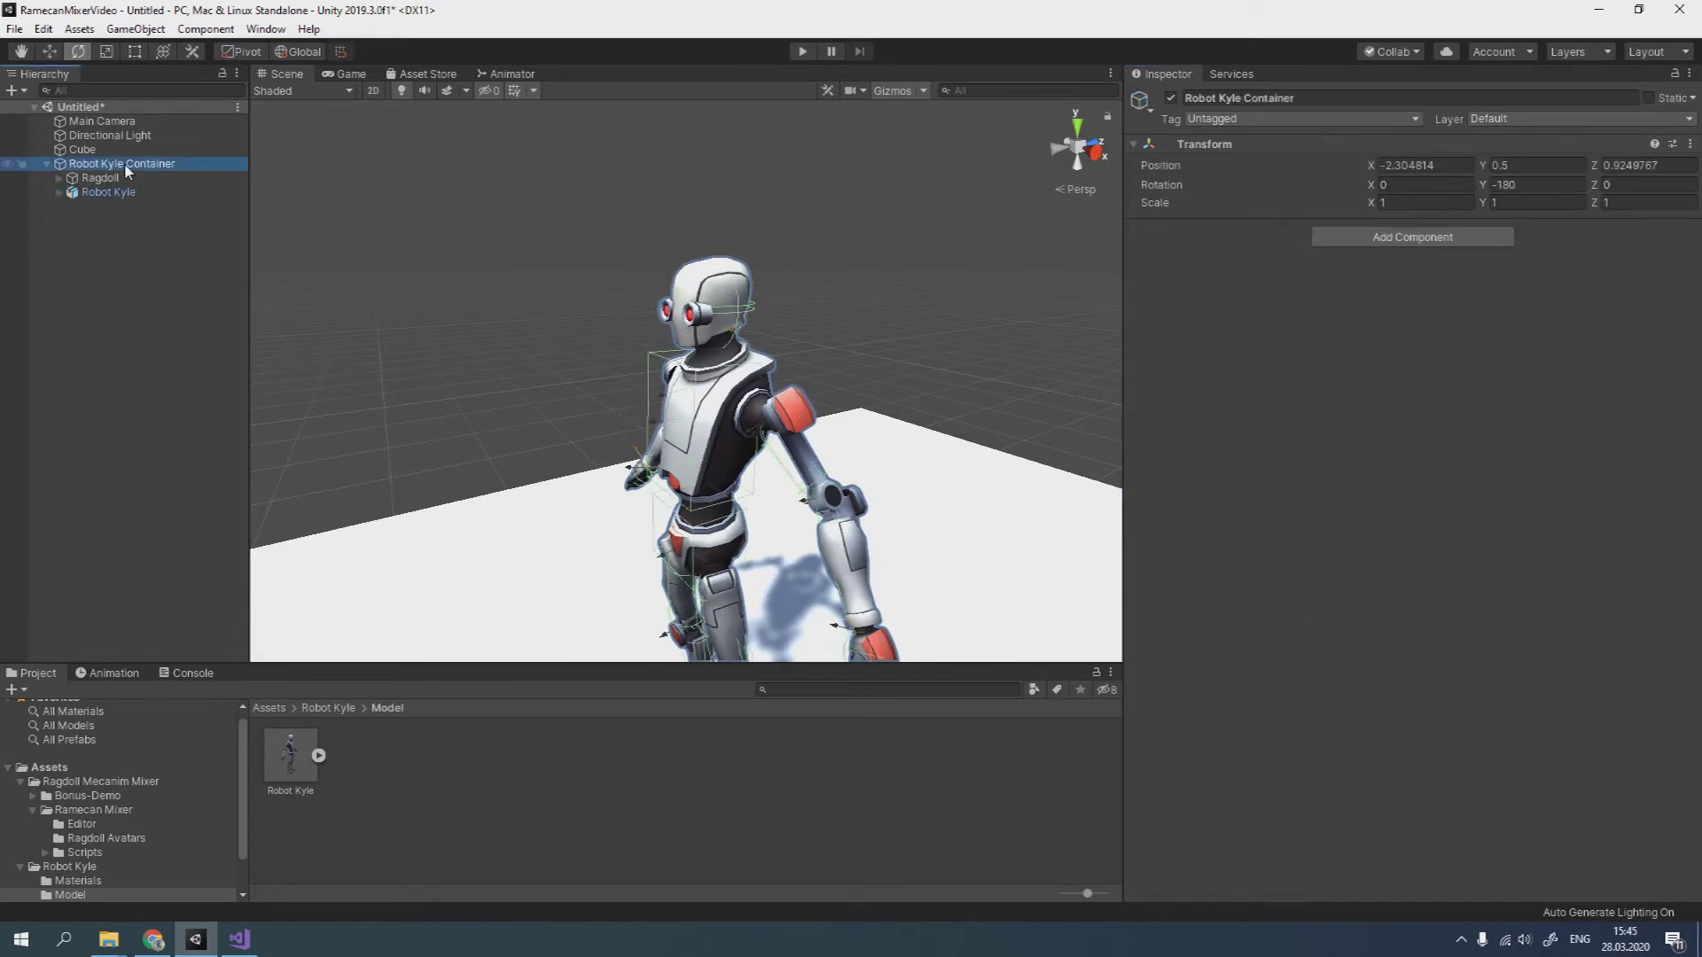
click(100, 179)
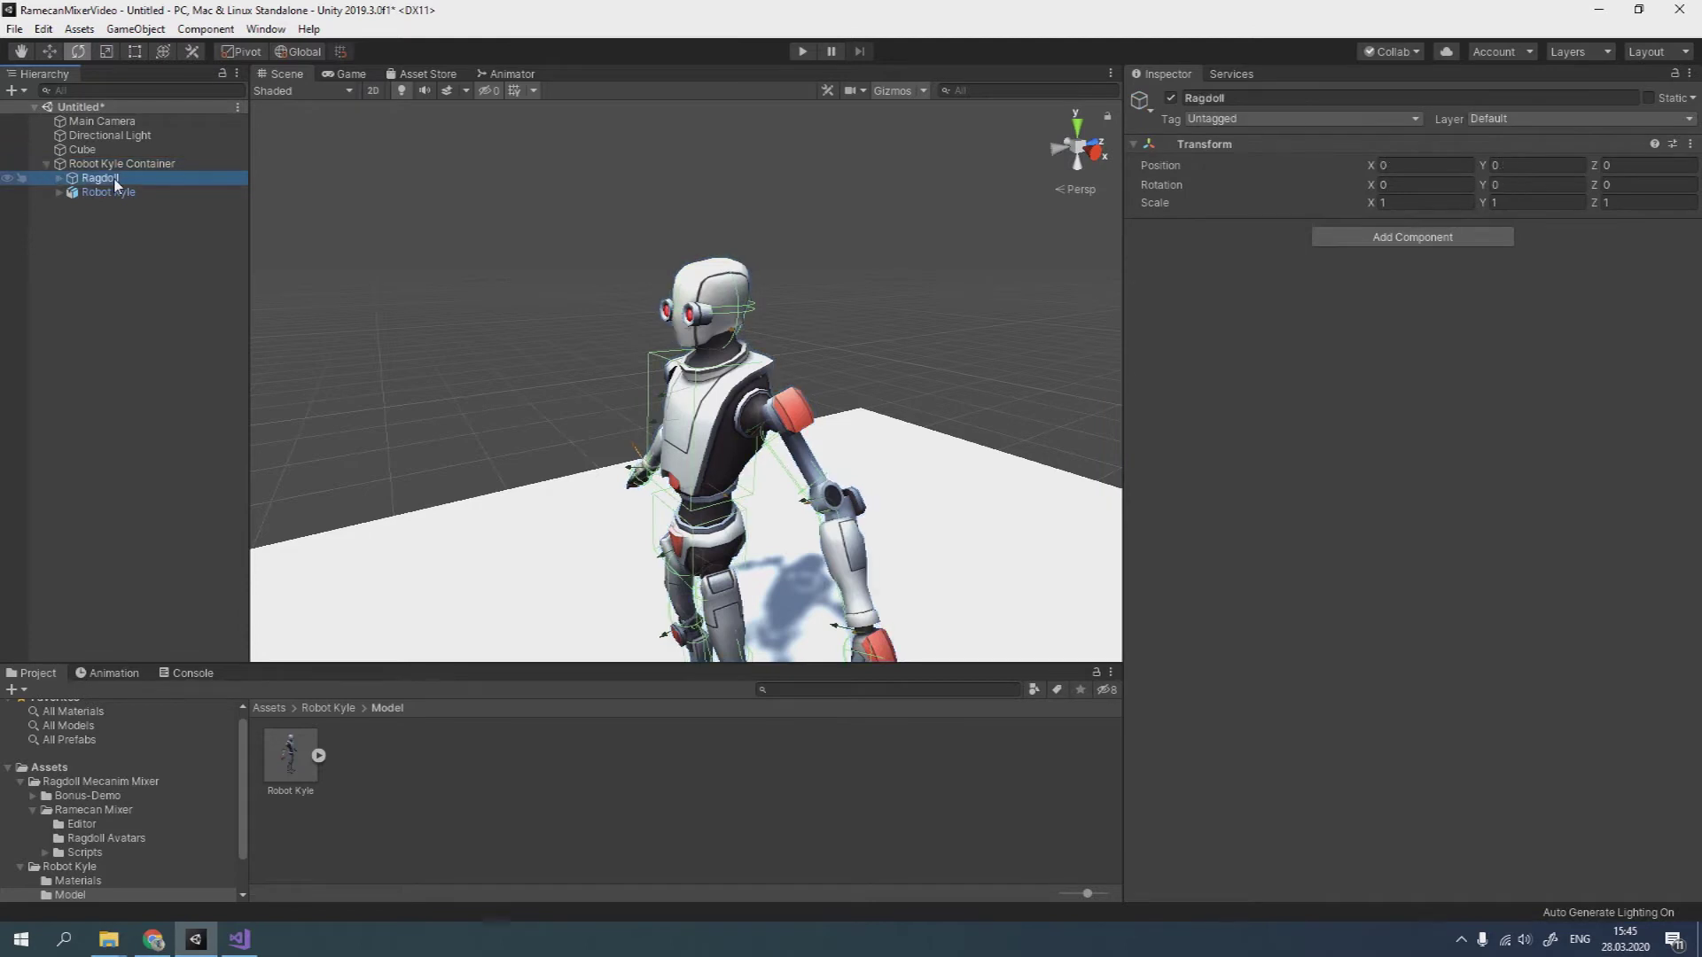
click(106, 193)
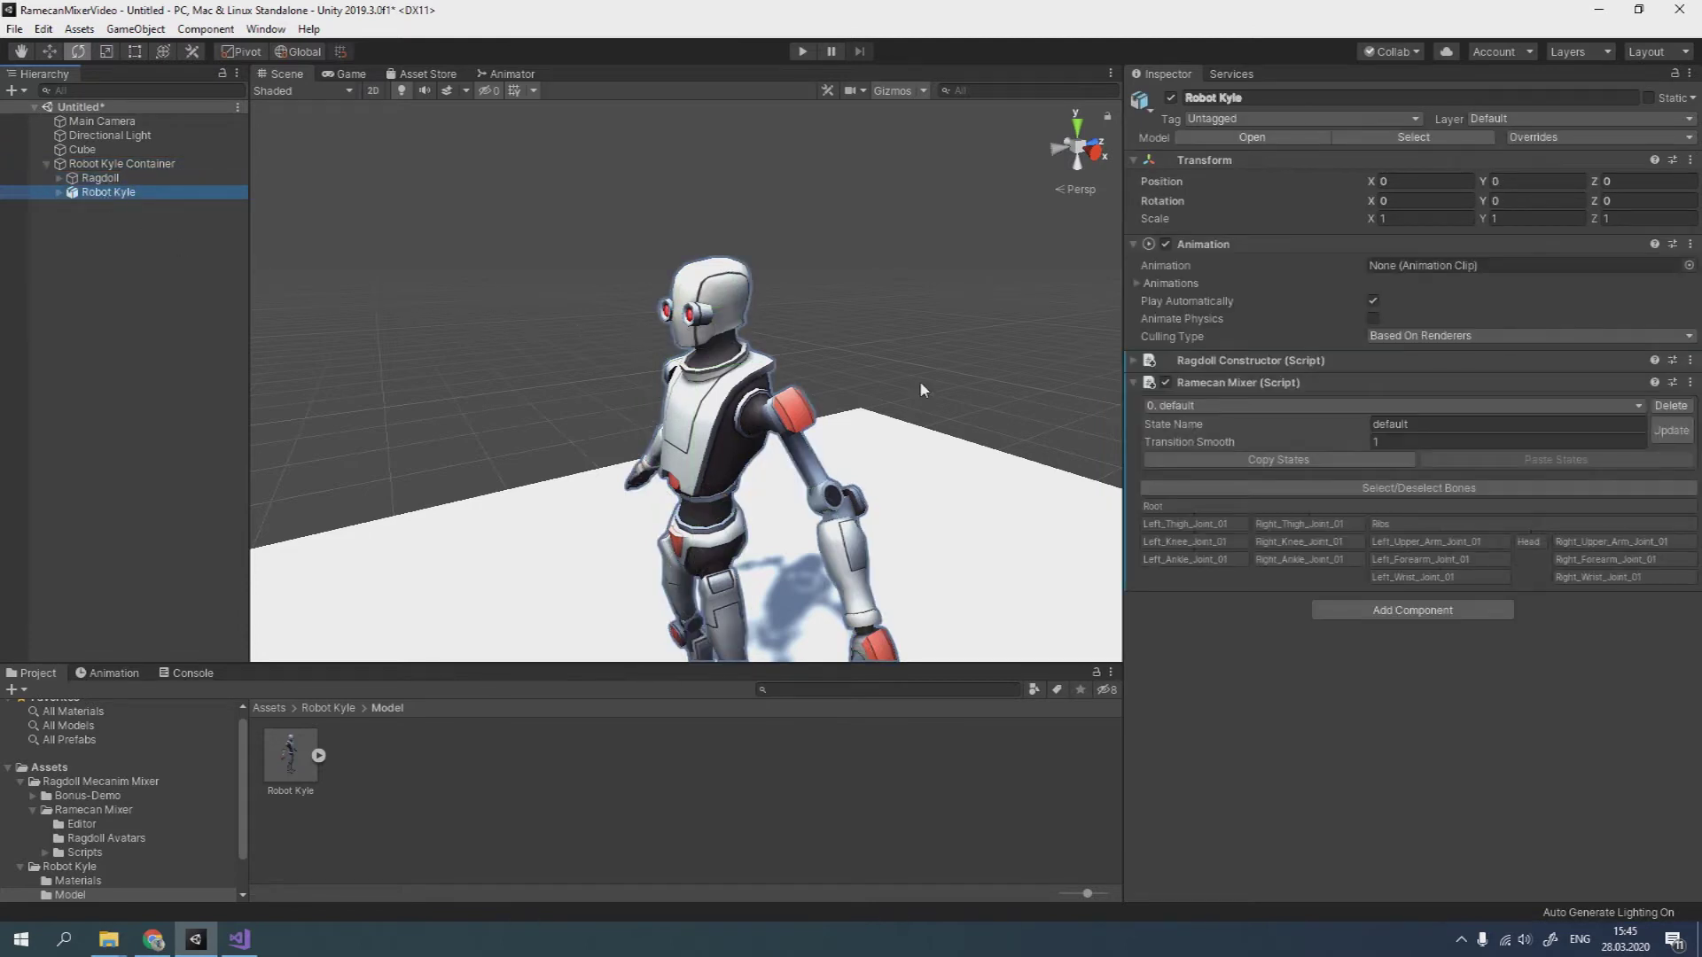
right_drag(933, 339, 949, 391)
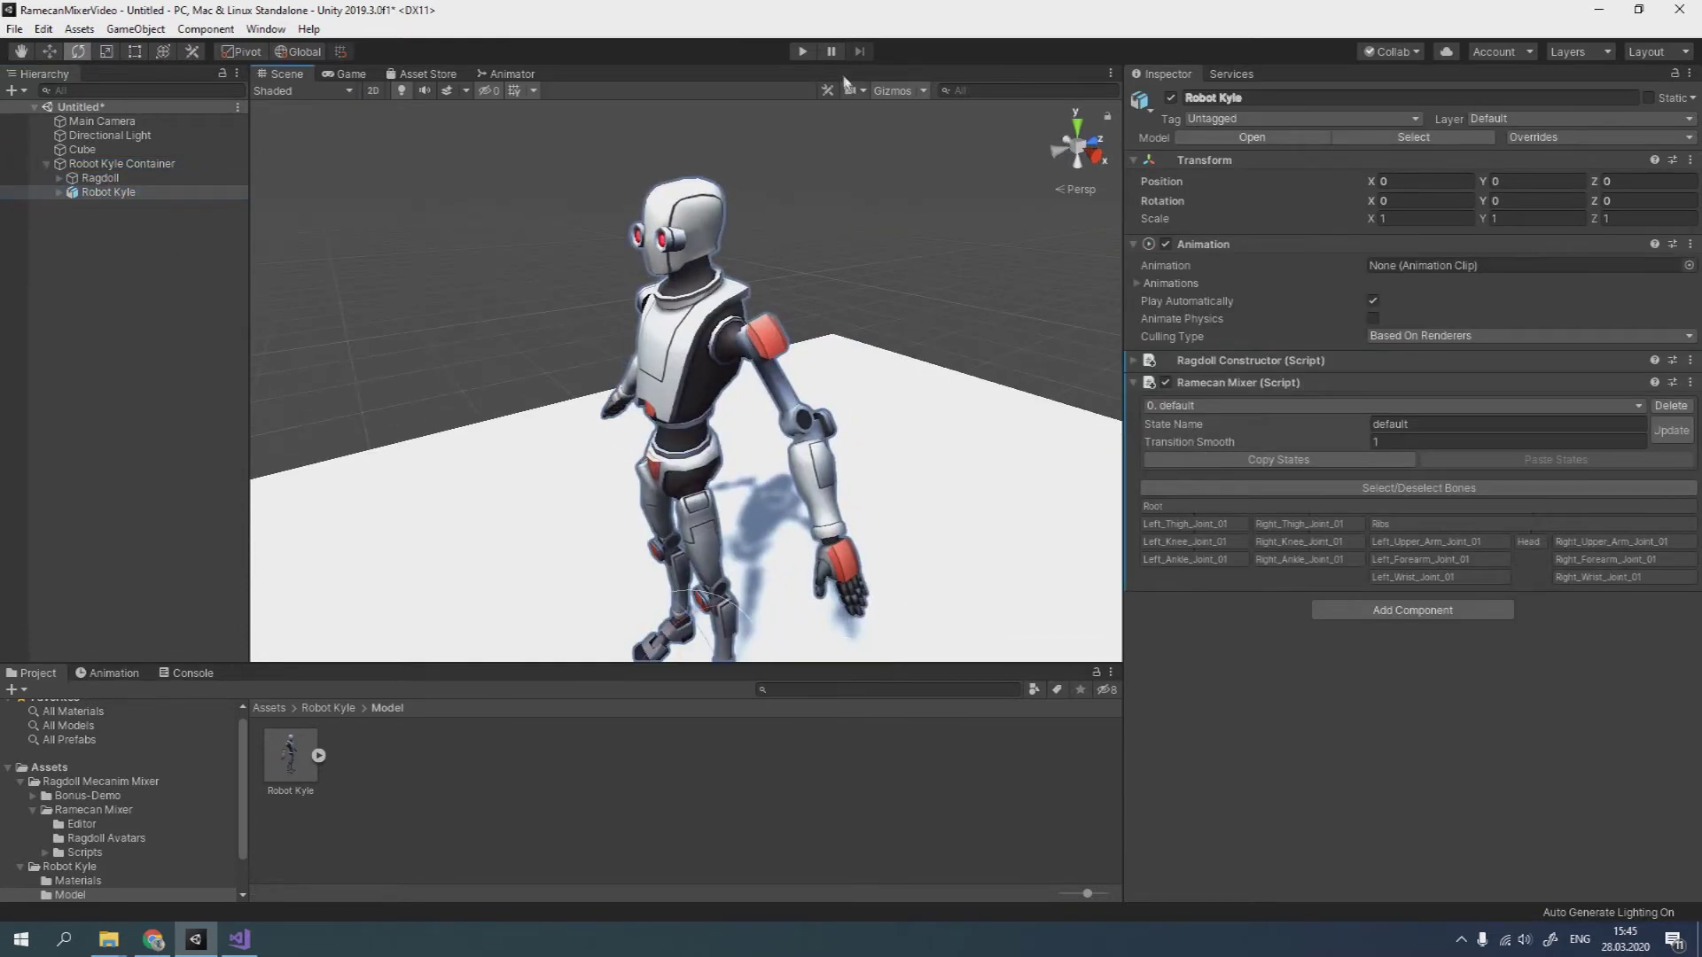
click(803, 53)
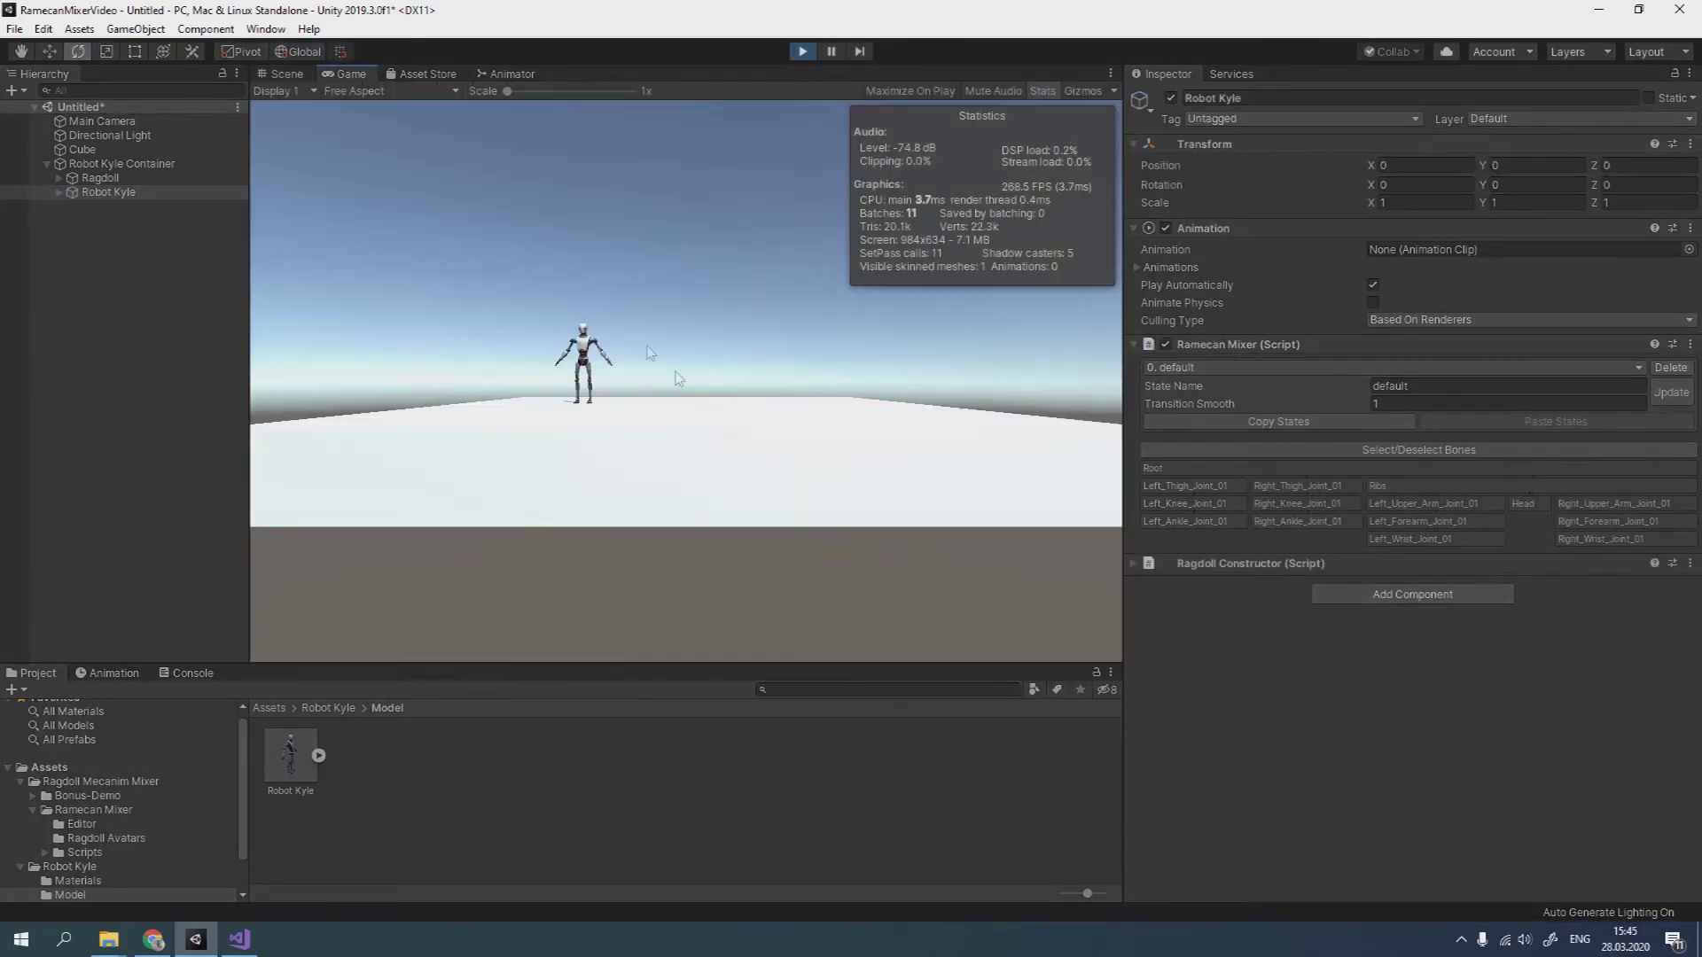
Step: In Play mode, make the ragdoll's Root bone kinematic and lift it off the floor
click(284, 74)
right_drag(500, 275, 478, 490)
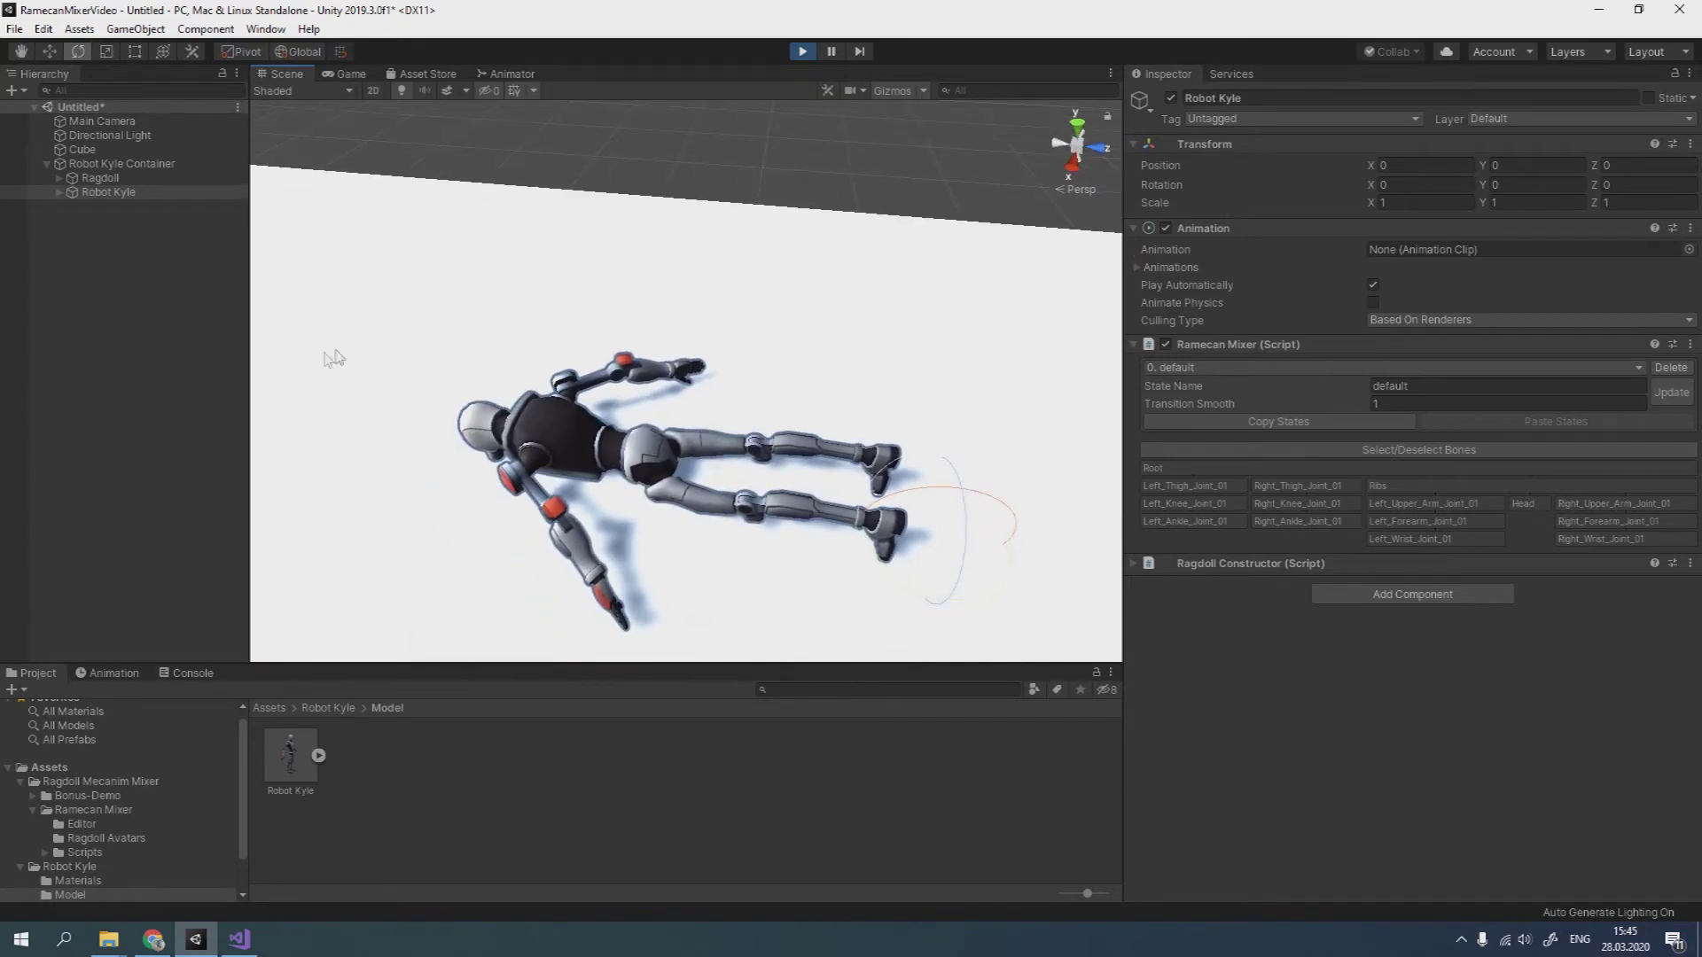
click(59, 178)
click(84, 193)
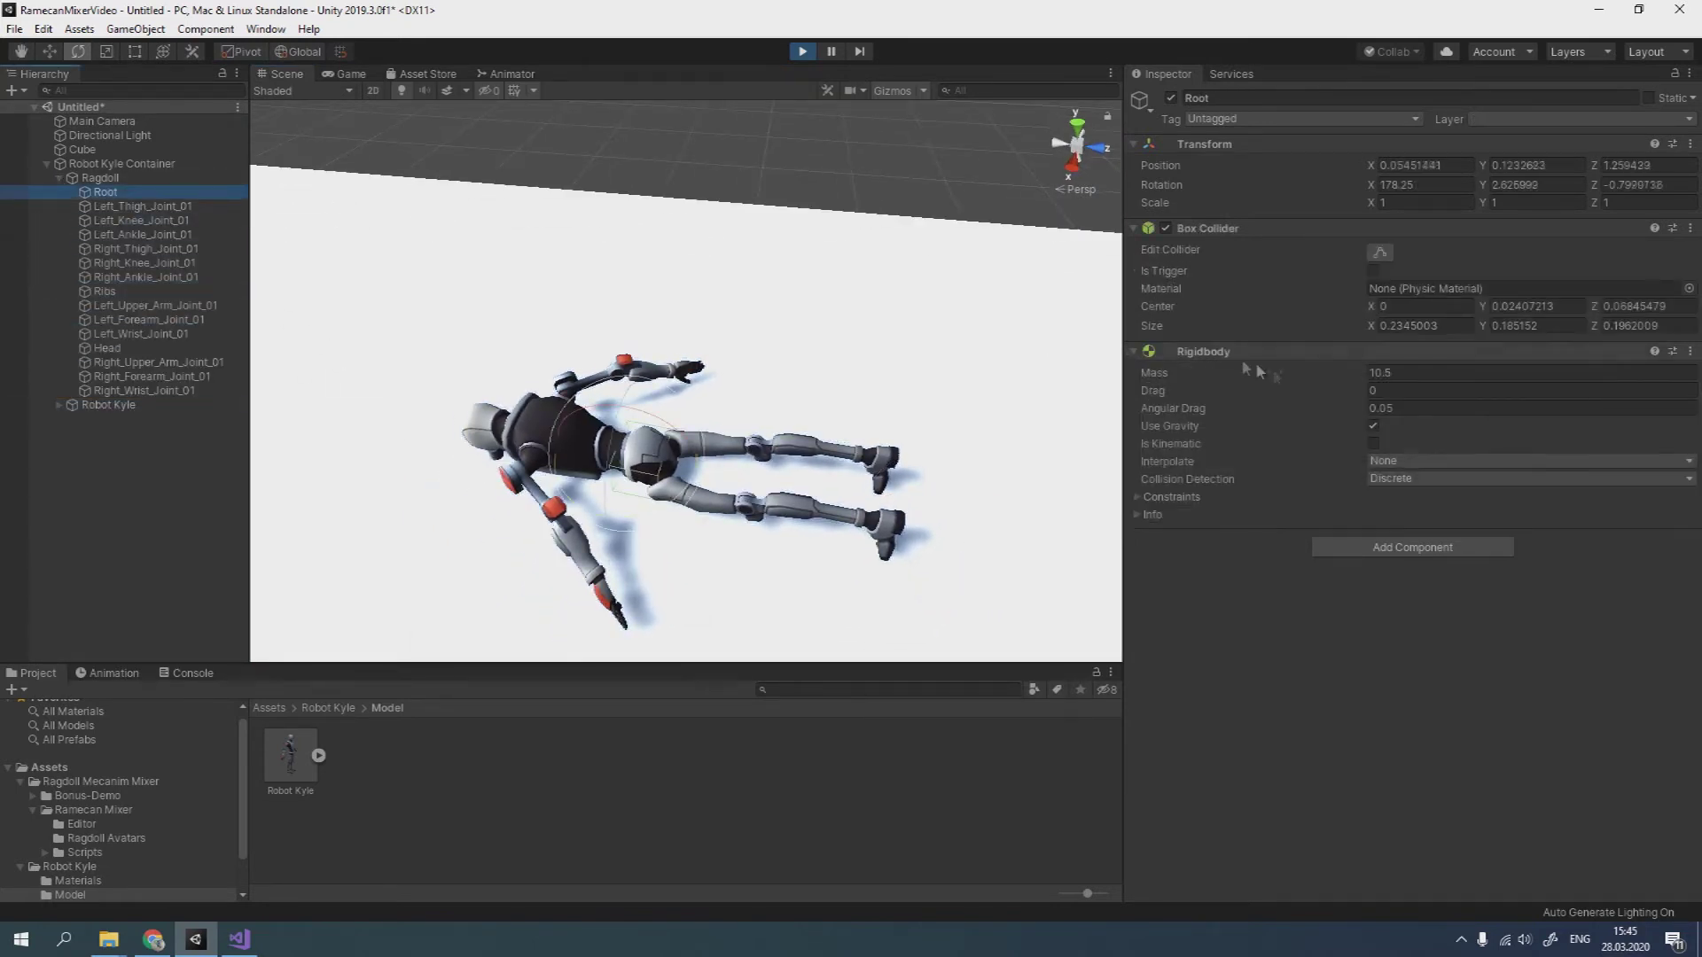
click(1373, 443)
key(w)
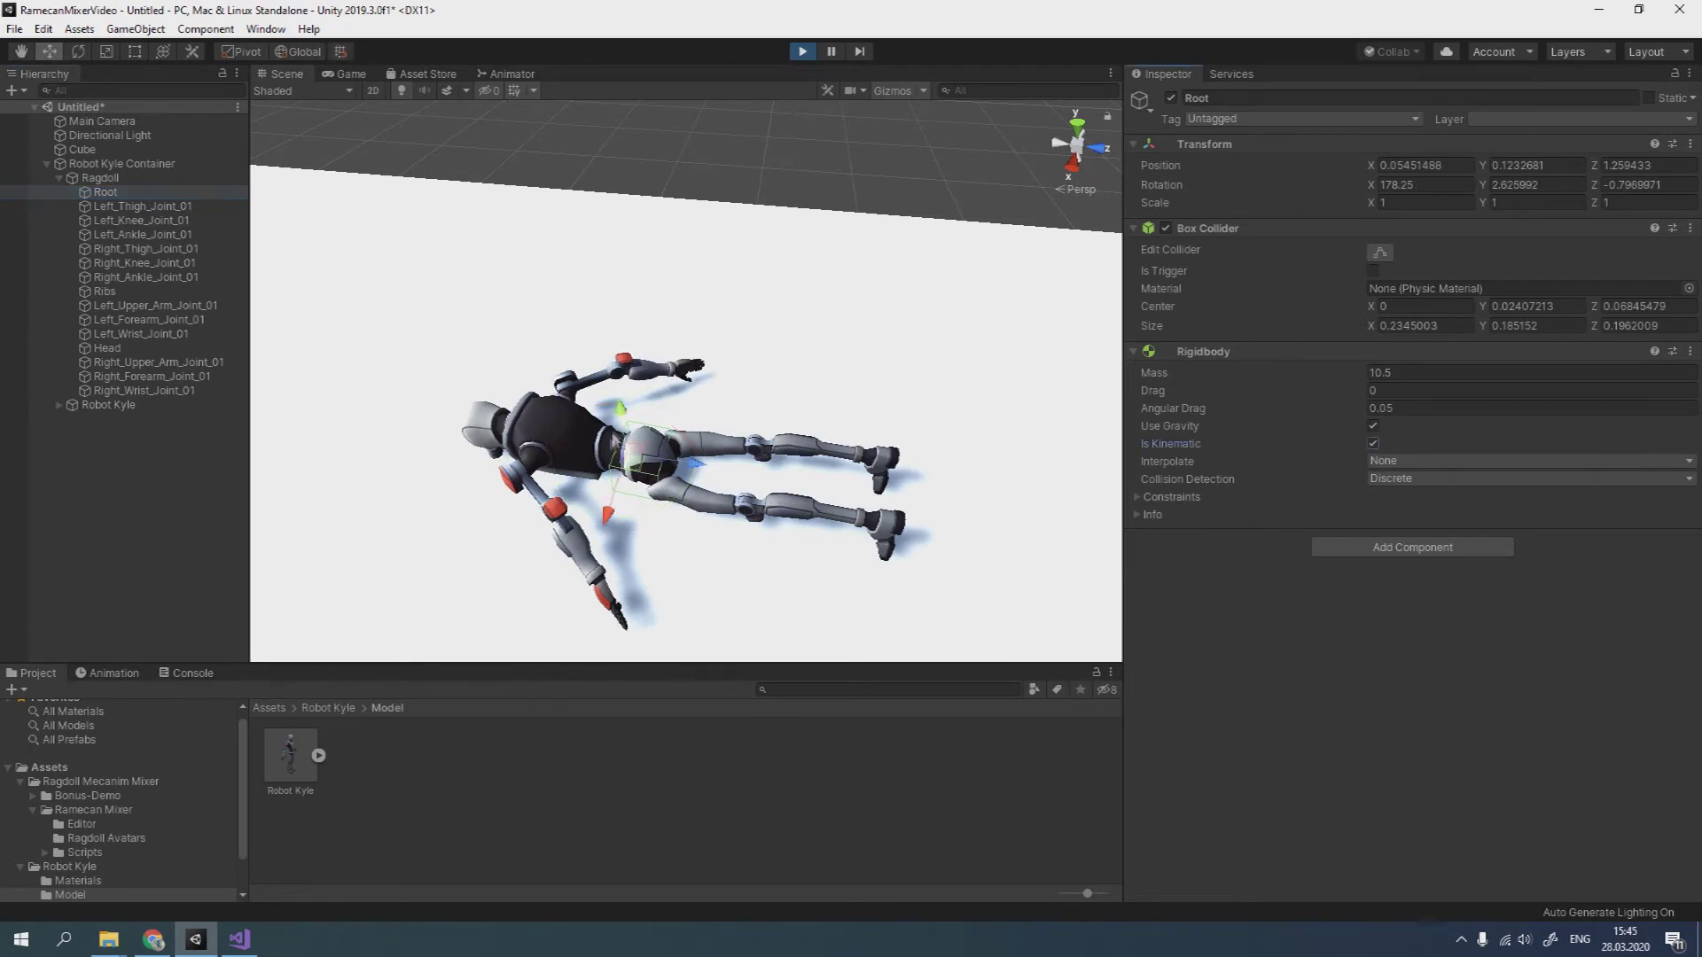
drag(618, 435, 567, 213)
key(e)
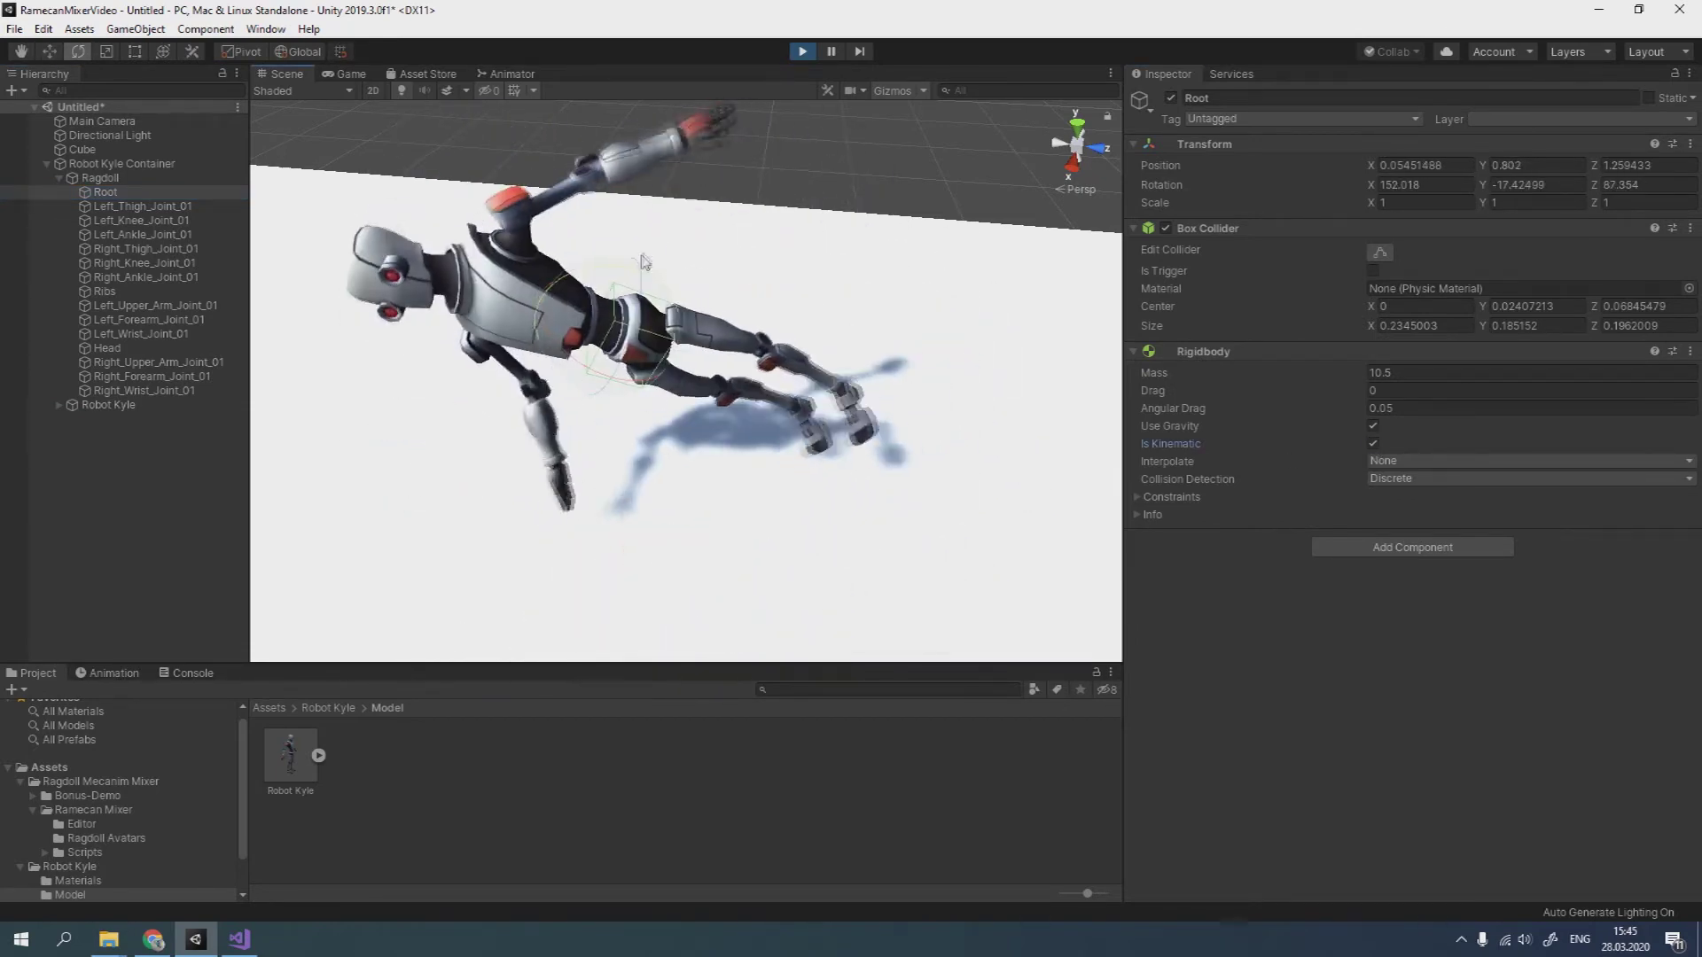
Step: Stop Play mode, select Robot Kyle in the scene, then the Robot Kyle model asset
click(802, 56)
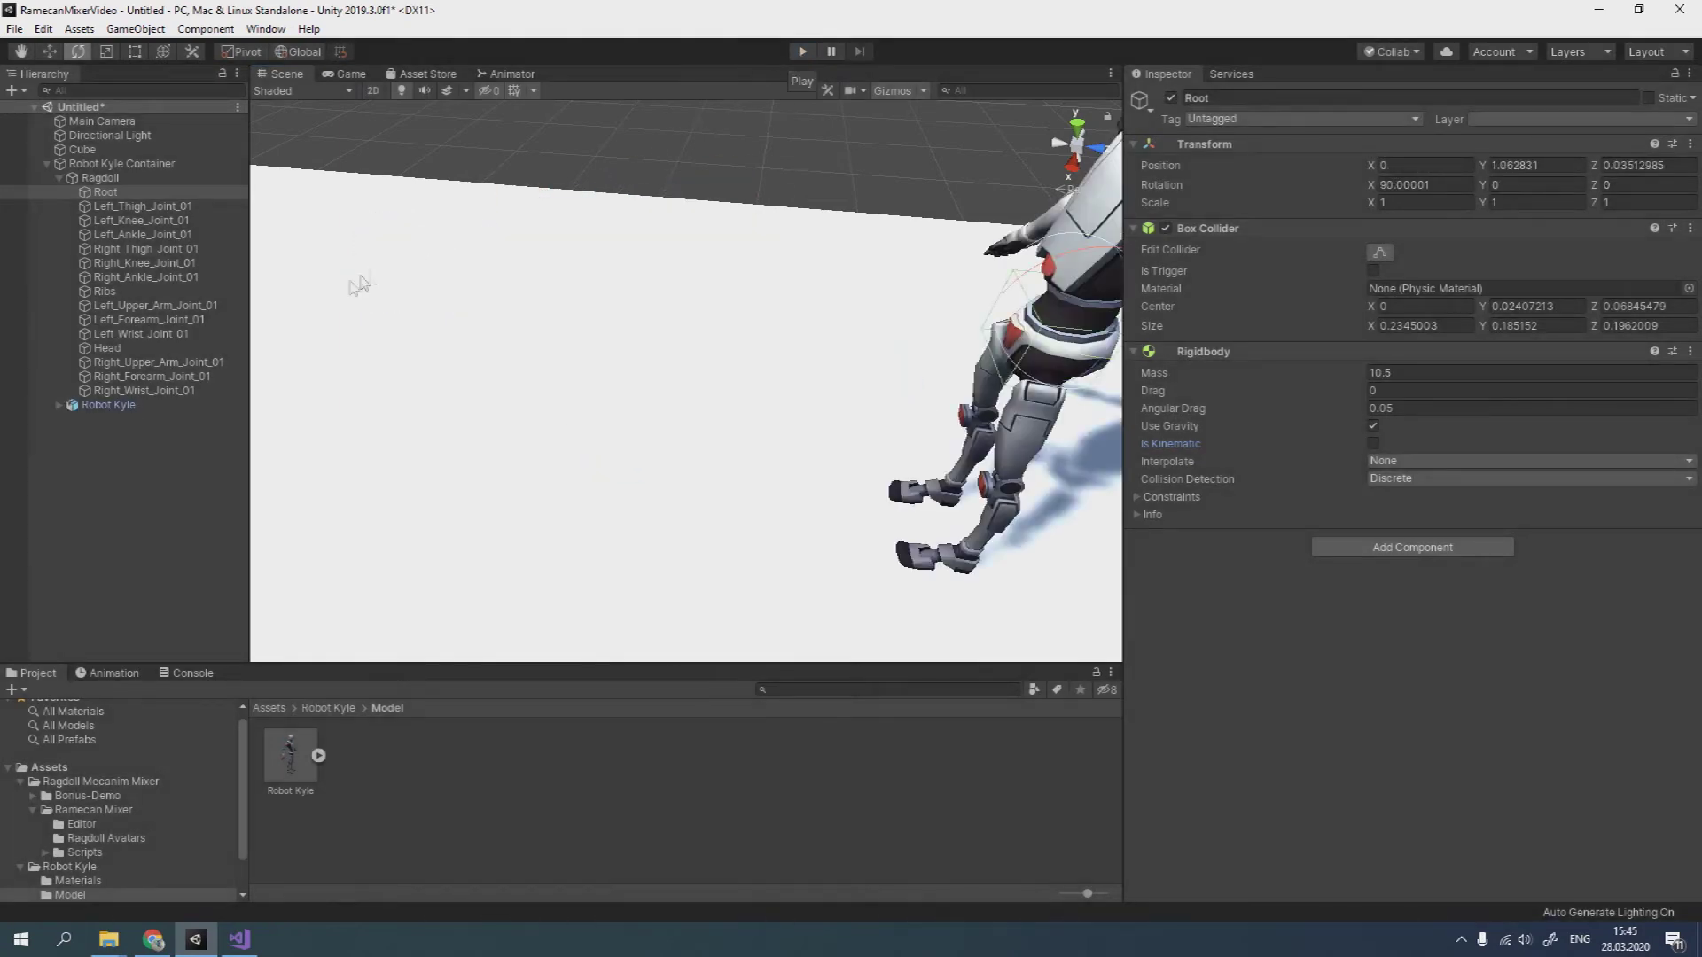
click(120, 406)
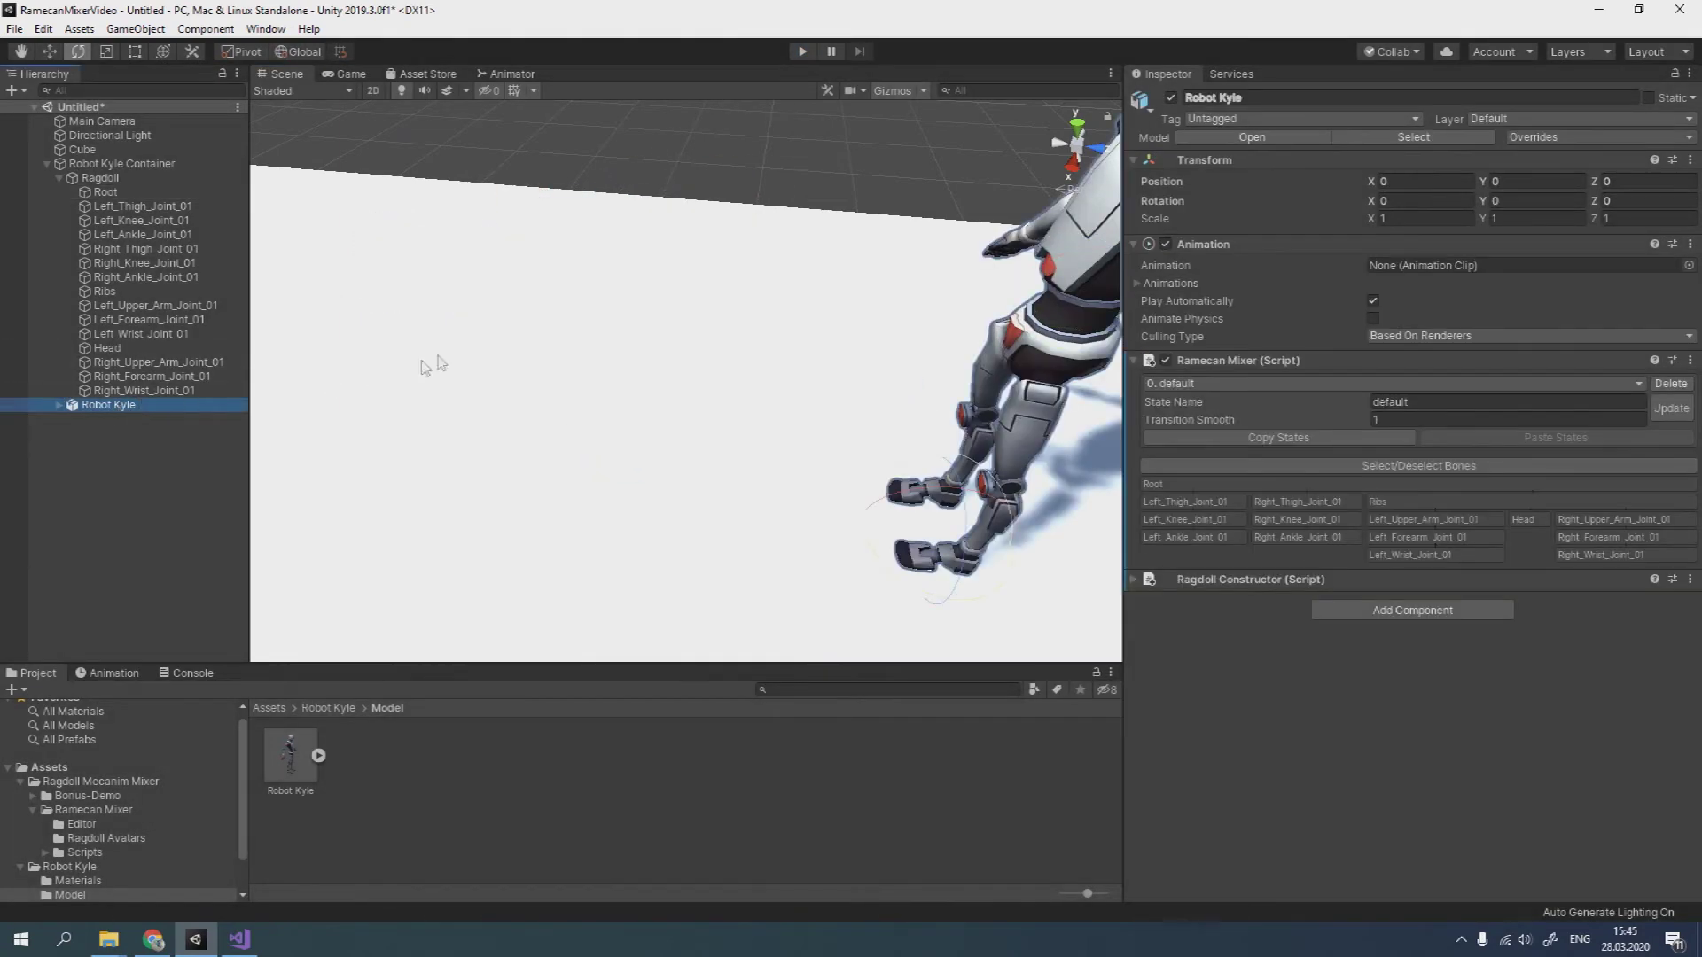
right_drag(426, 363, 700, 223)
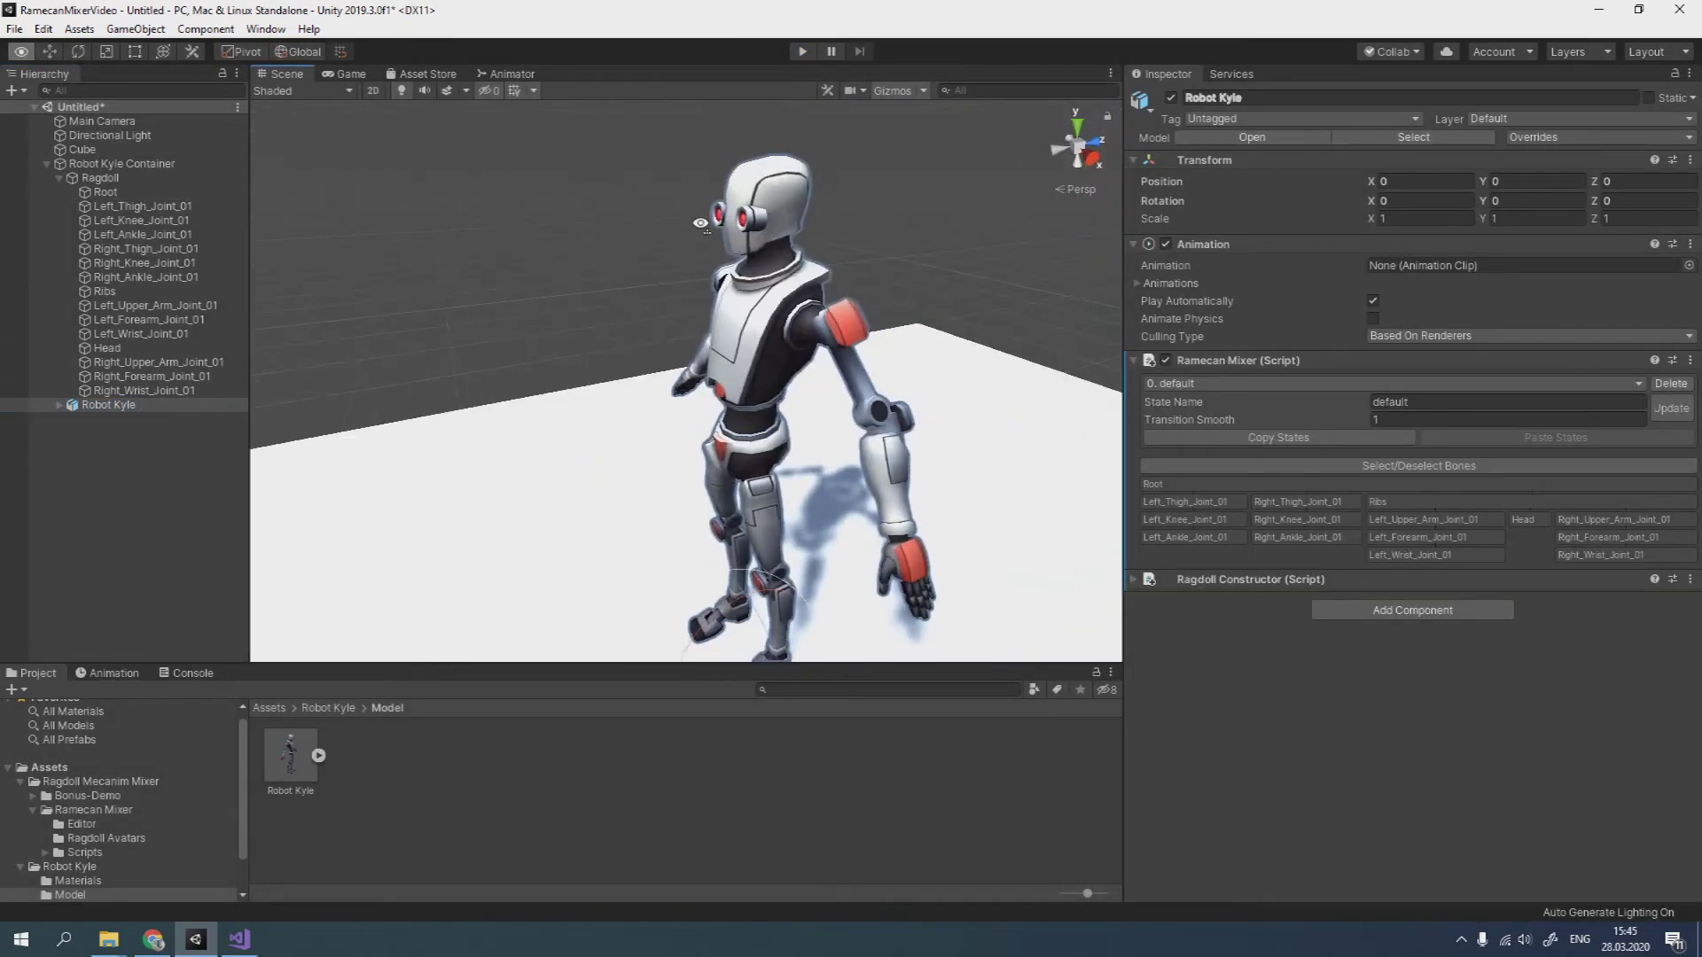
click(293, 753)
Step: Set the Robot Kyle model's Animation Type to Humanoid and apply it
click(1404, 168)
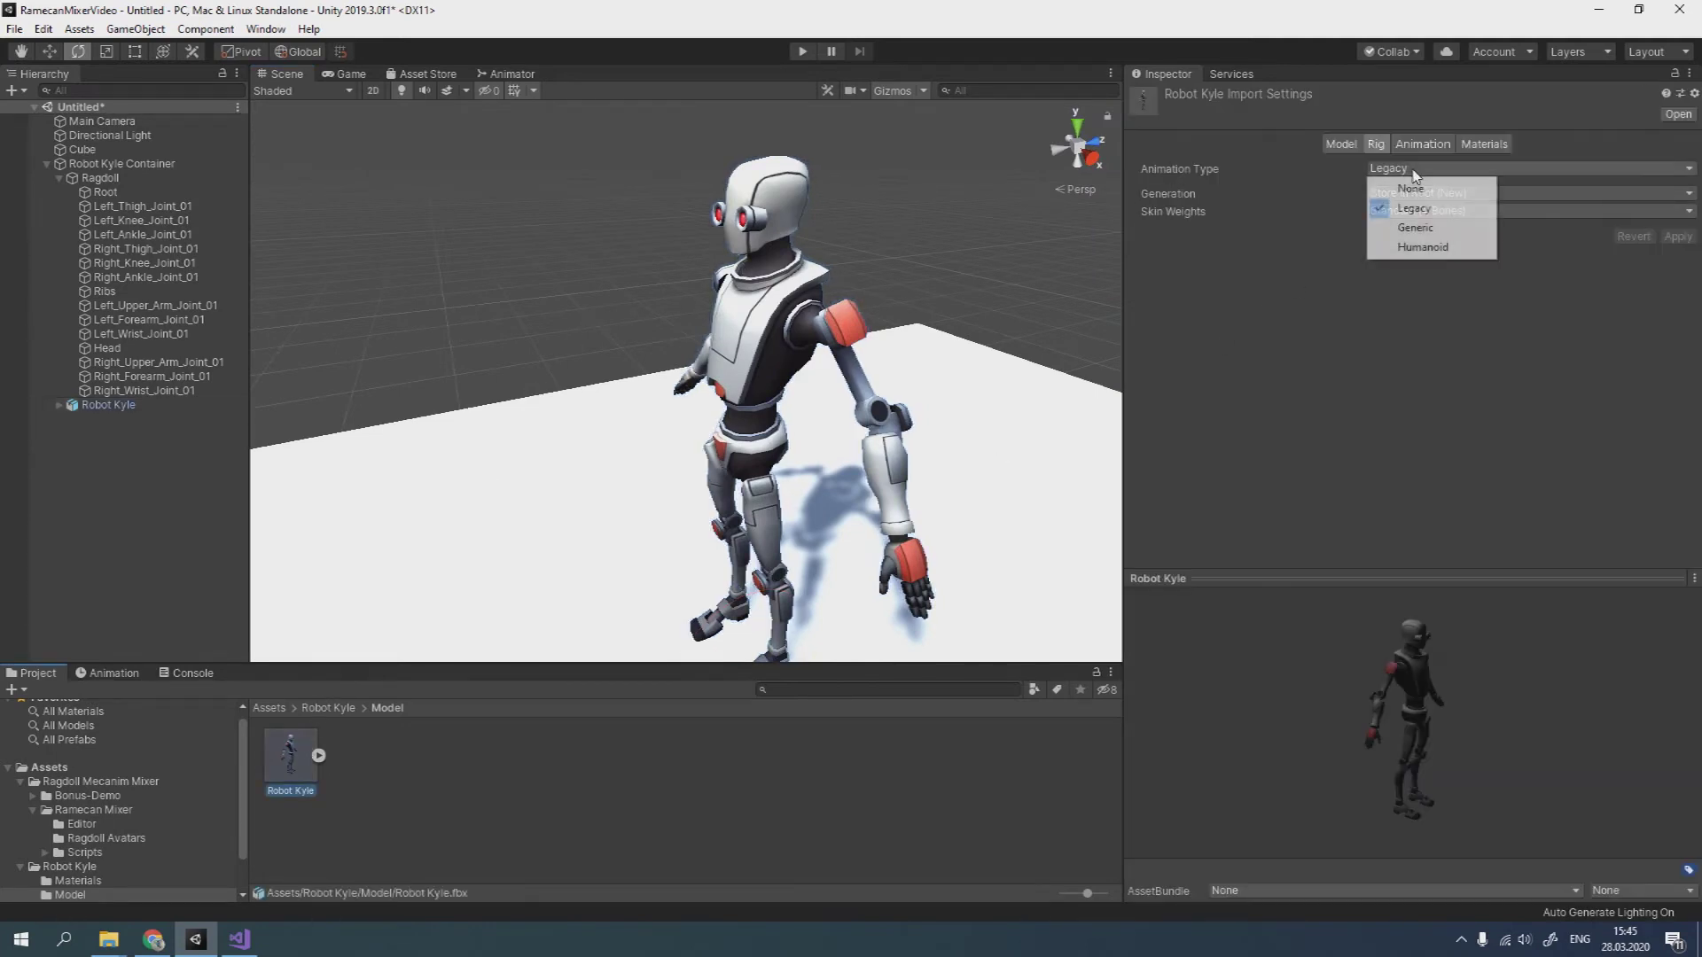
click(1409, 247)
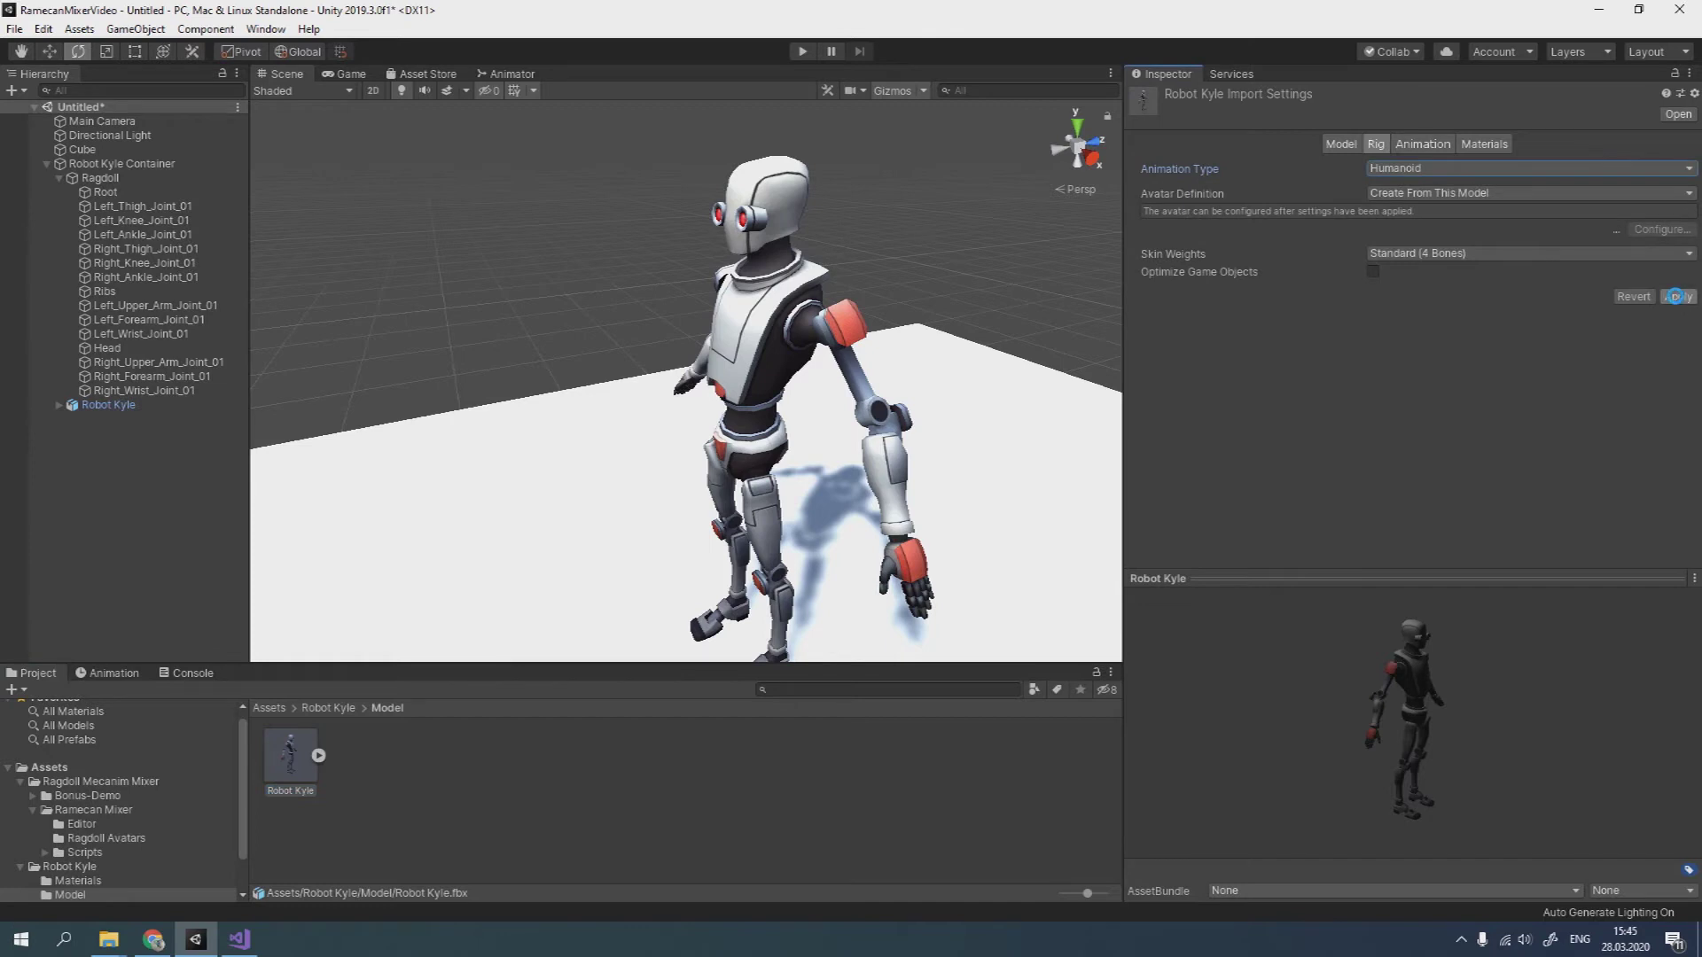
click(1674, 296)
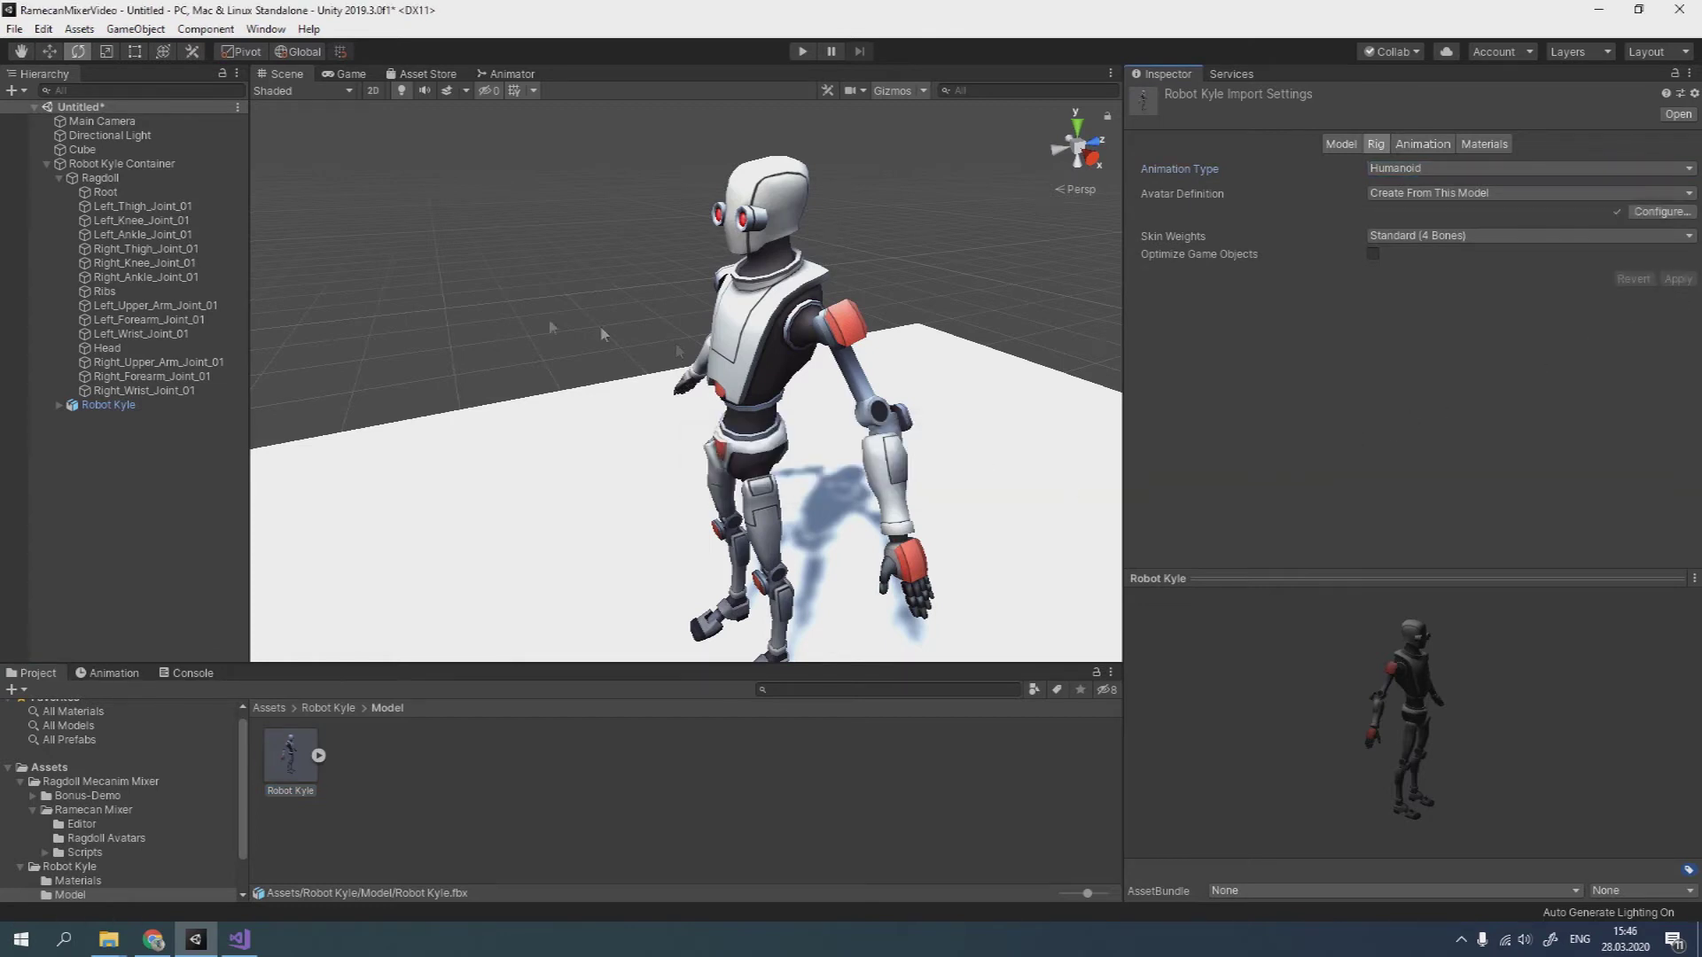
Step: Assign the Fighter controller to Robot Kyle's Animator
click(108, 404)
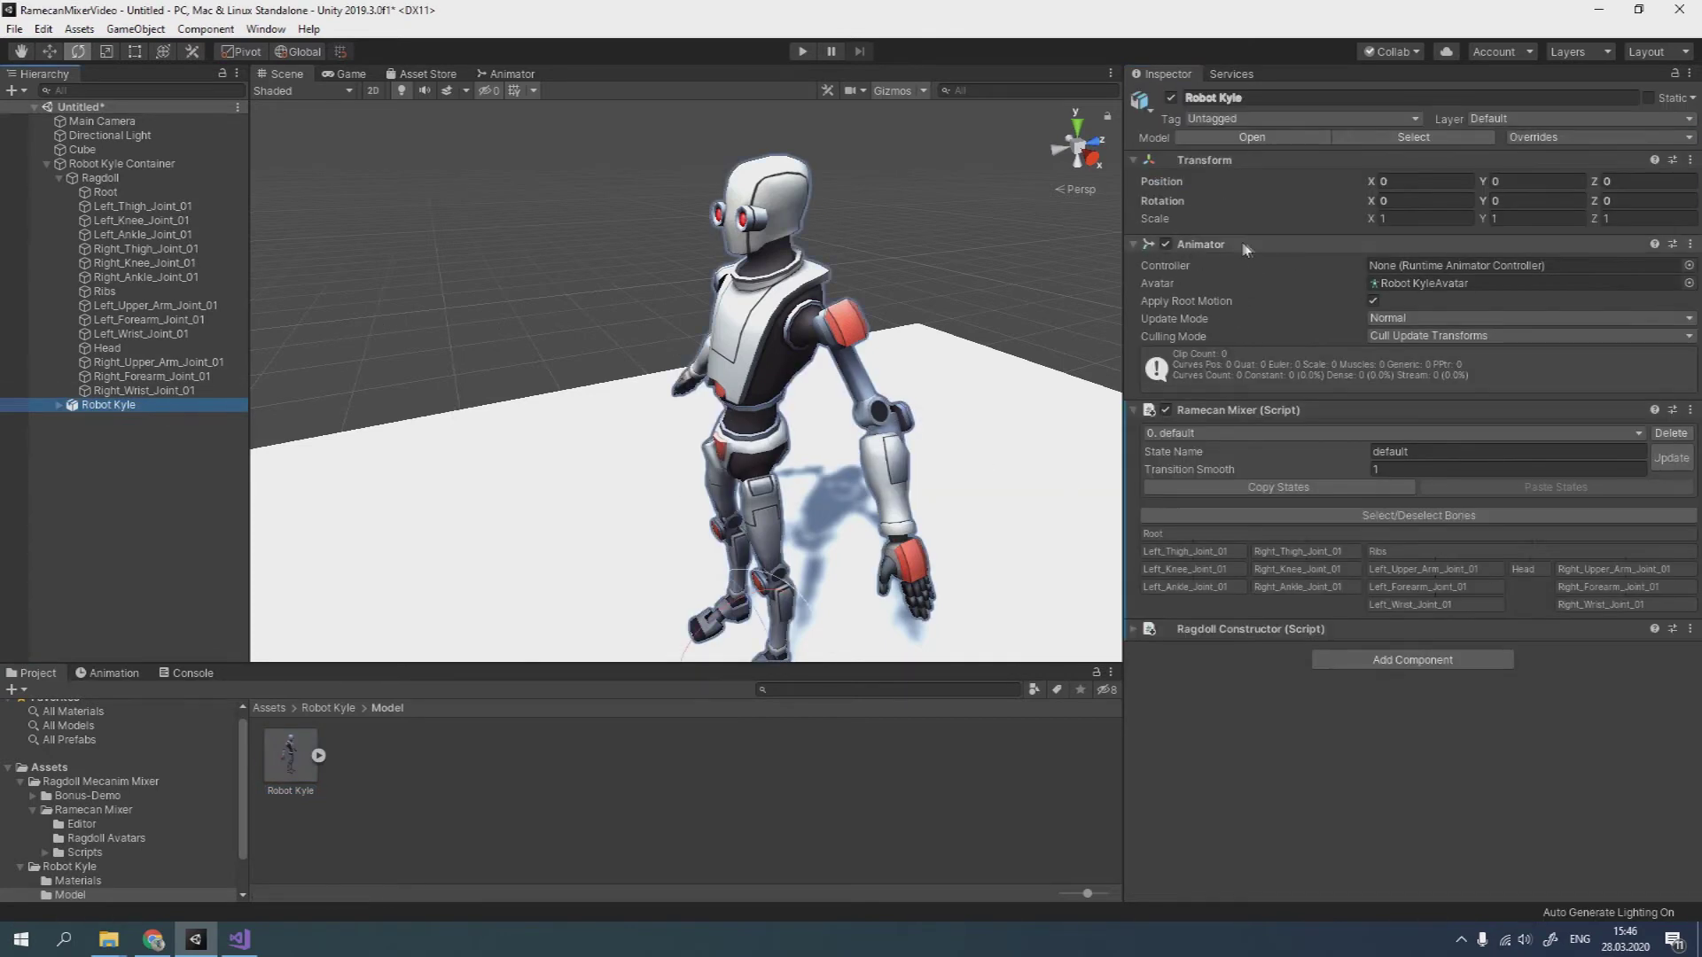
click(1688, 265)
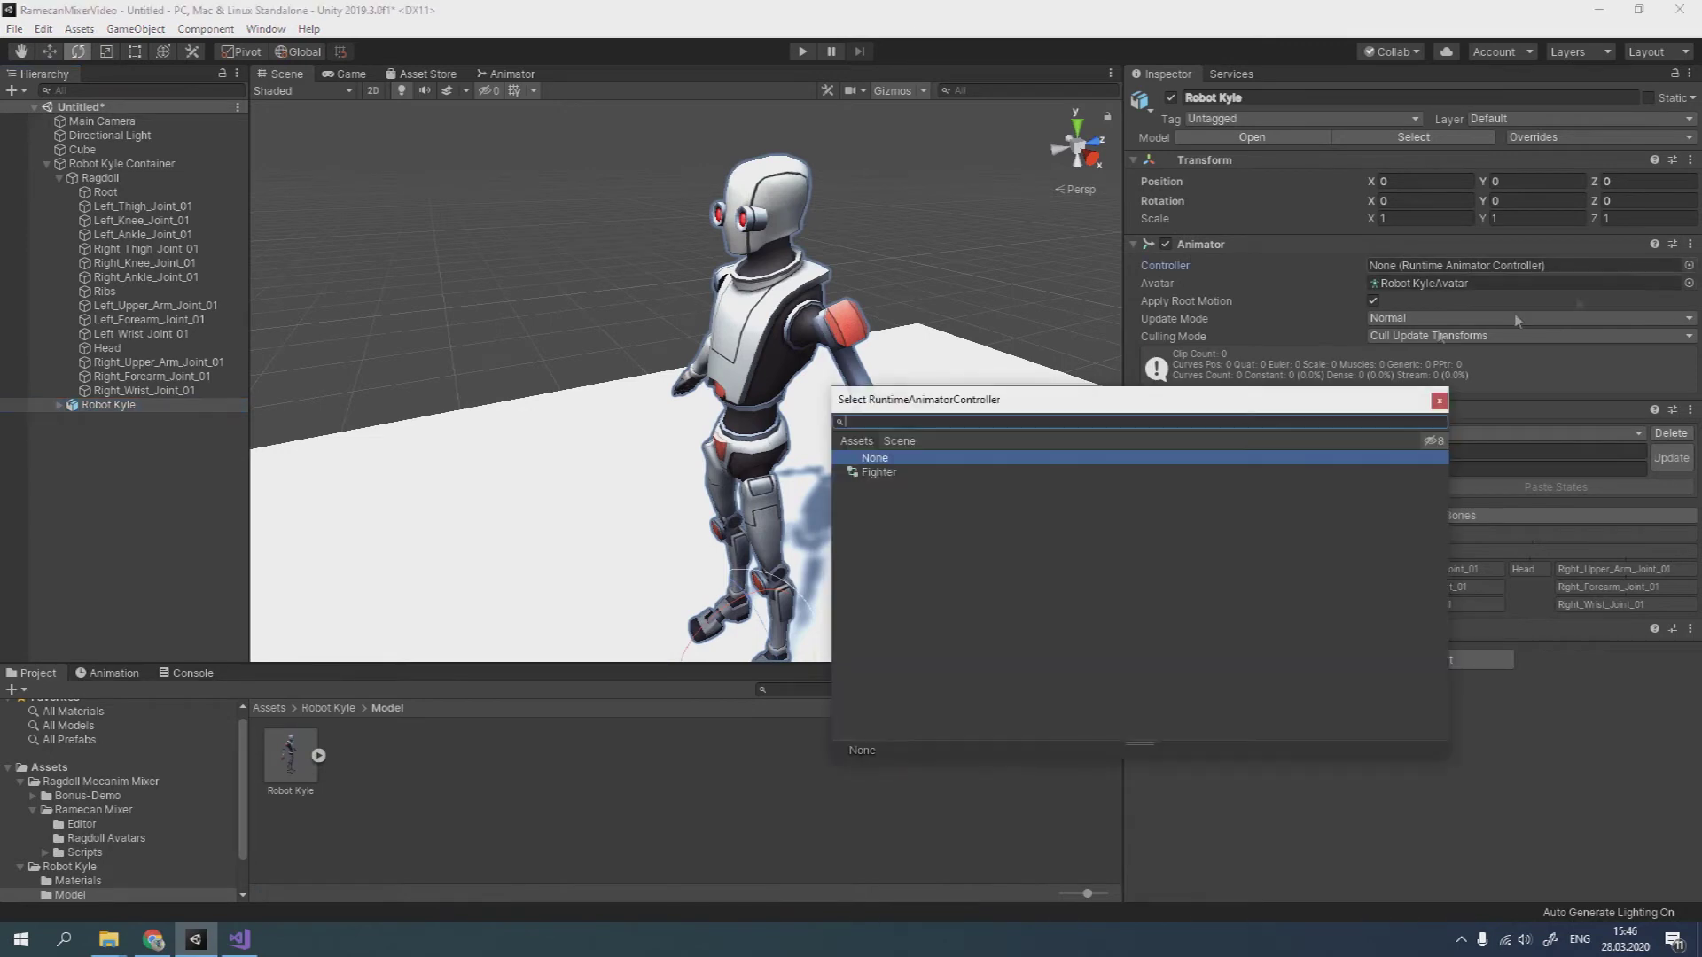
double_click(878, 472)
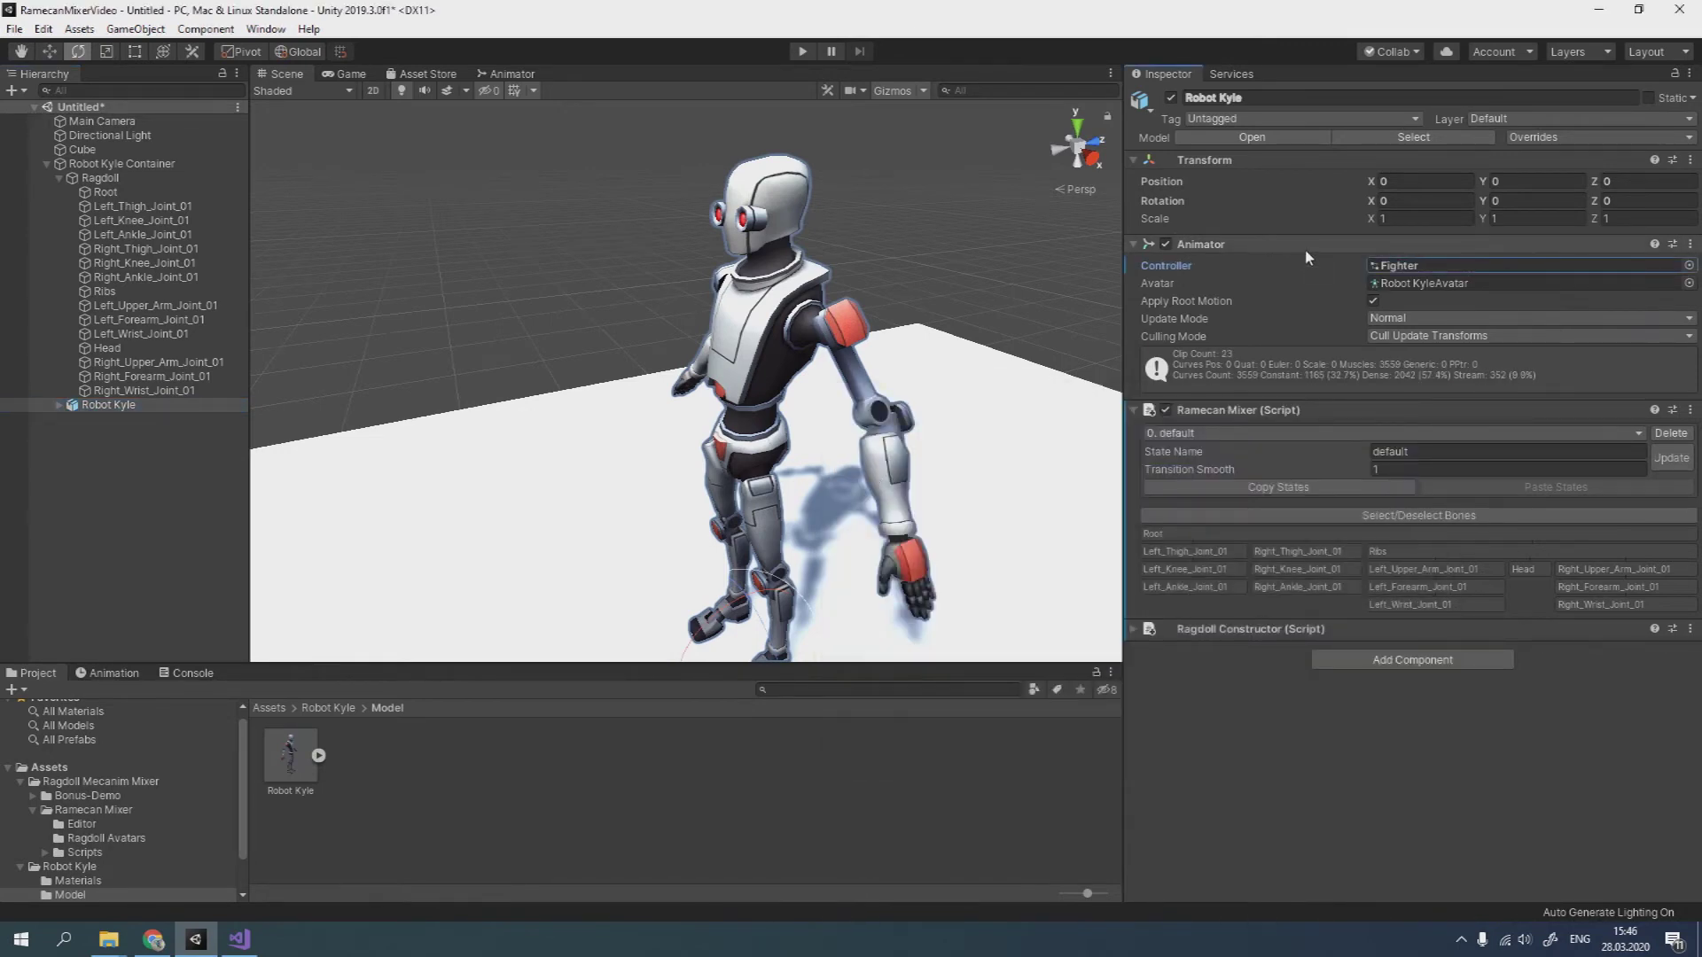
Step: Add an Anim Events Stub component to Robot Kyle
click(1394, 665)
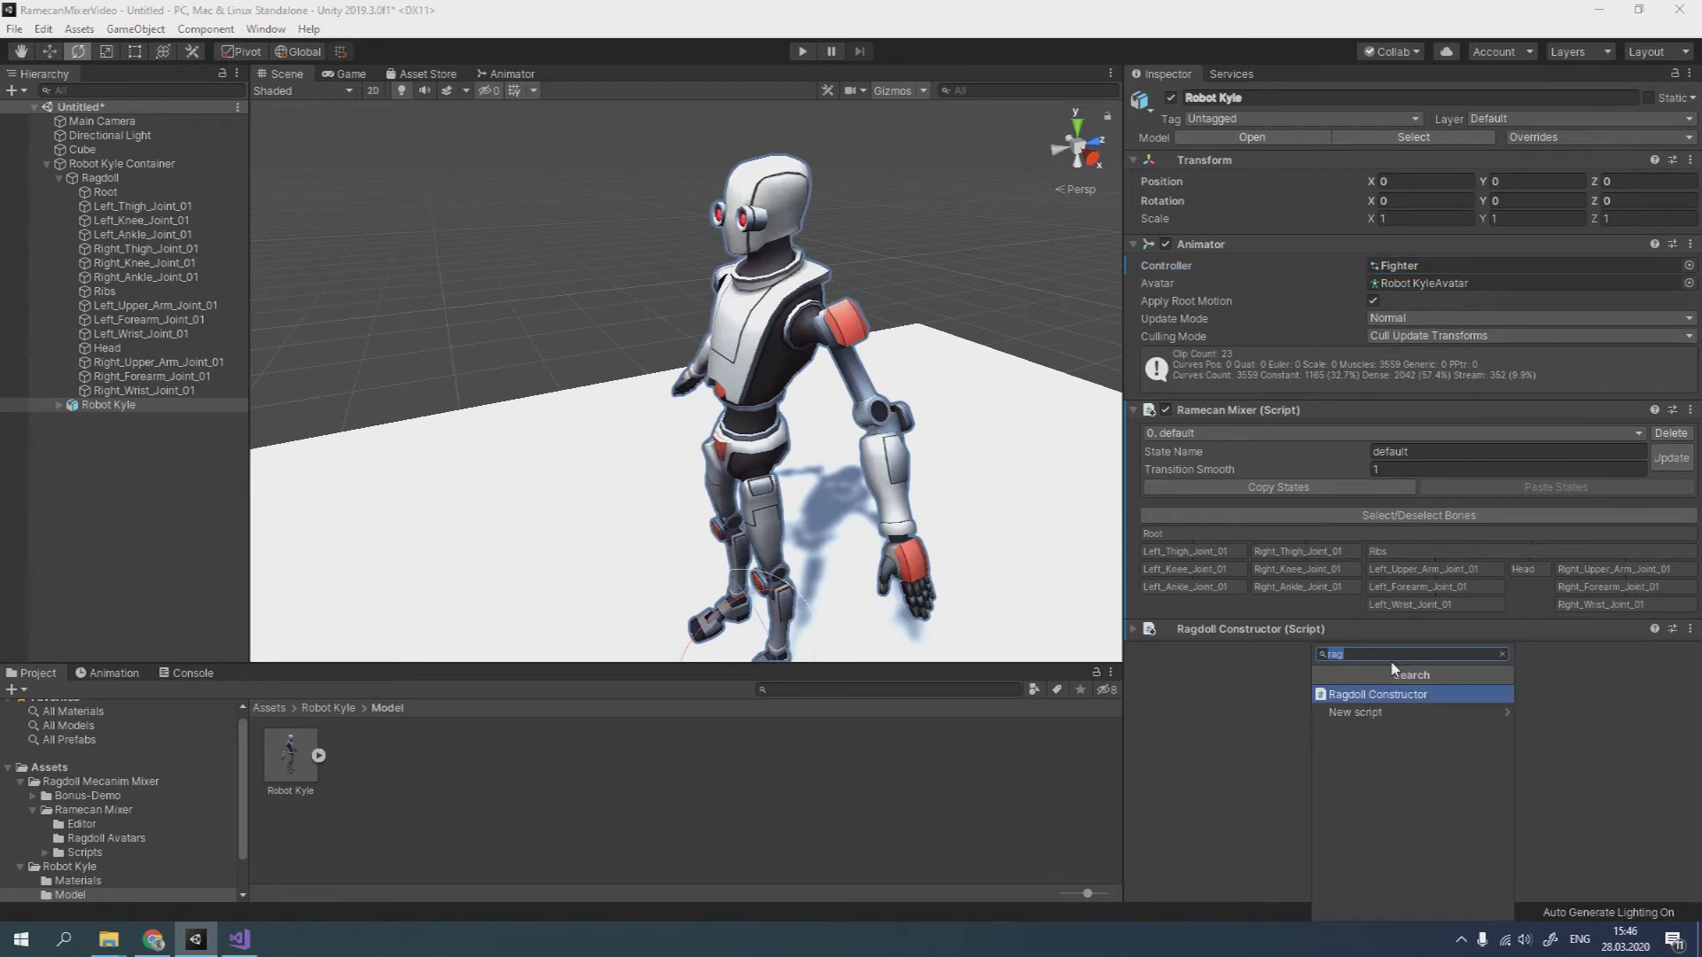
text(stub)
click(1365, 696)
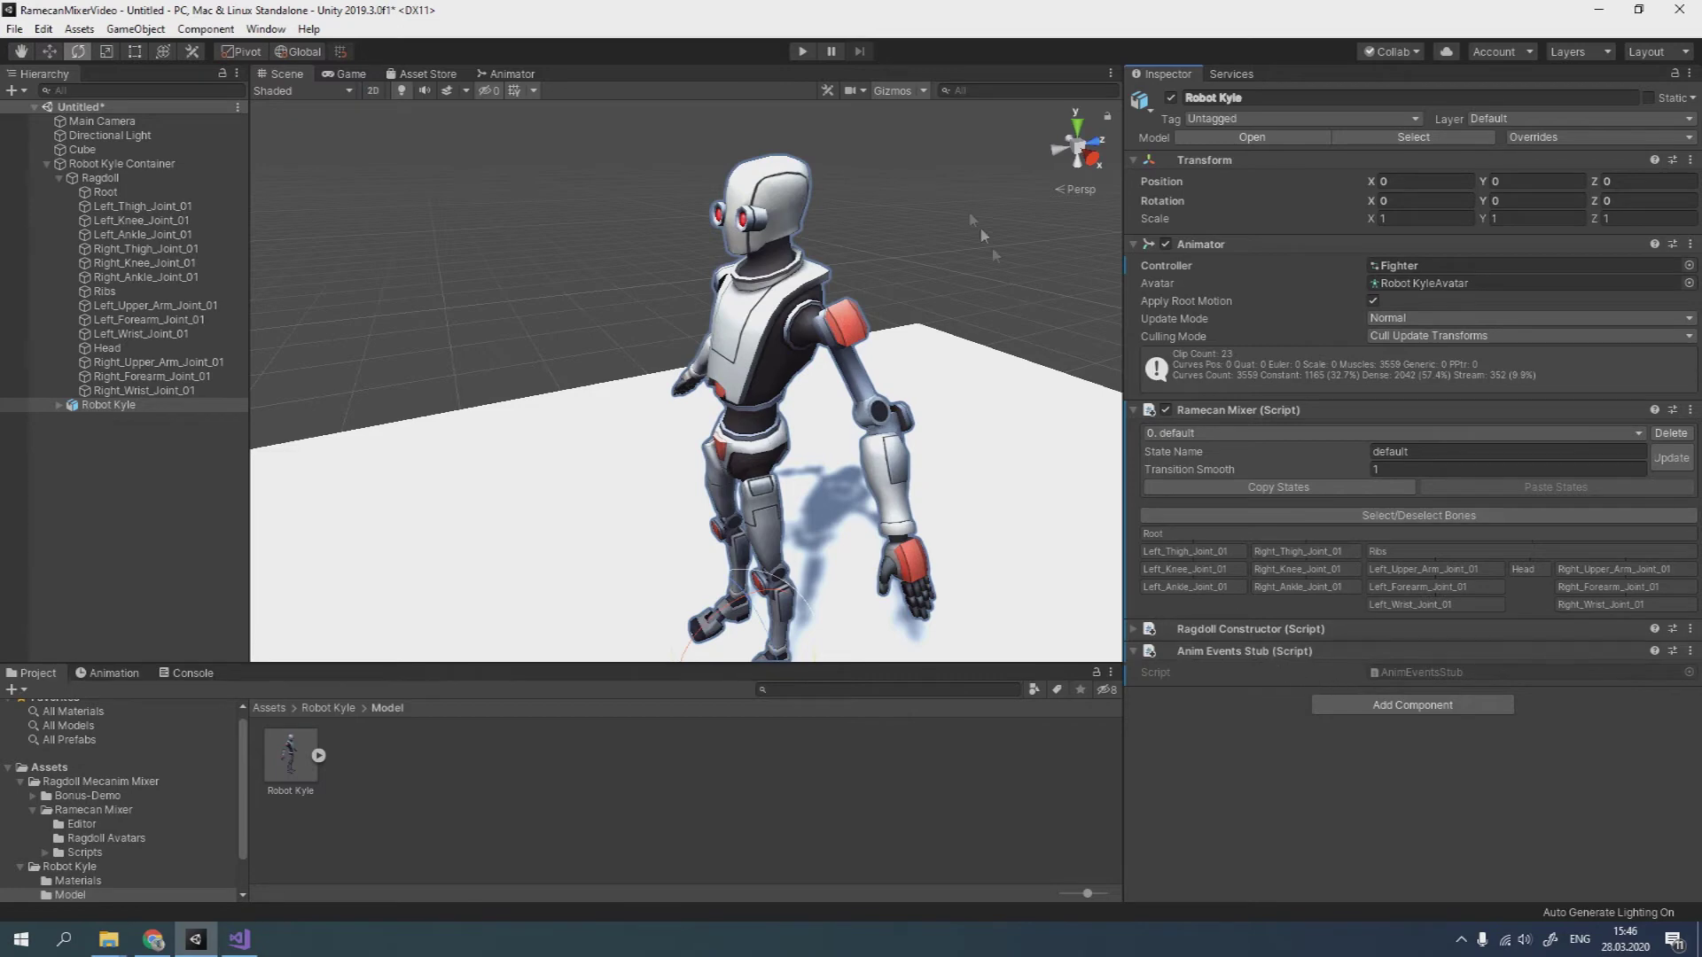
Step: Test in Play mode, turn off Apply Root Motion, and replay to watch the Fighter animation
click(803, 52)
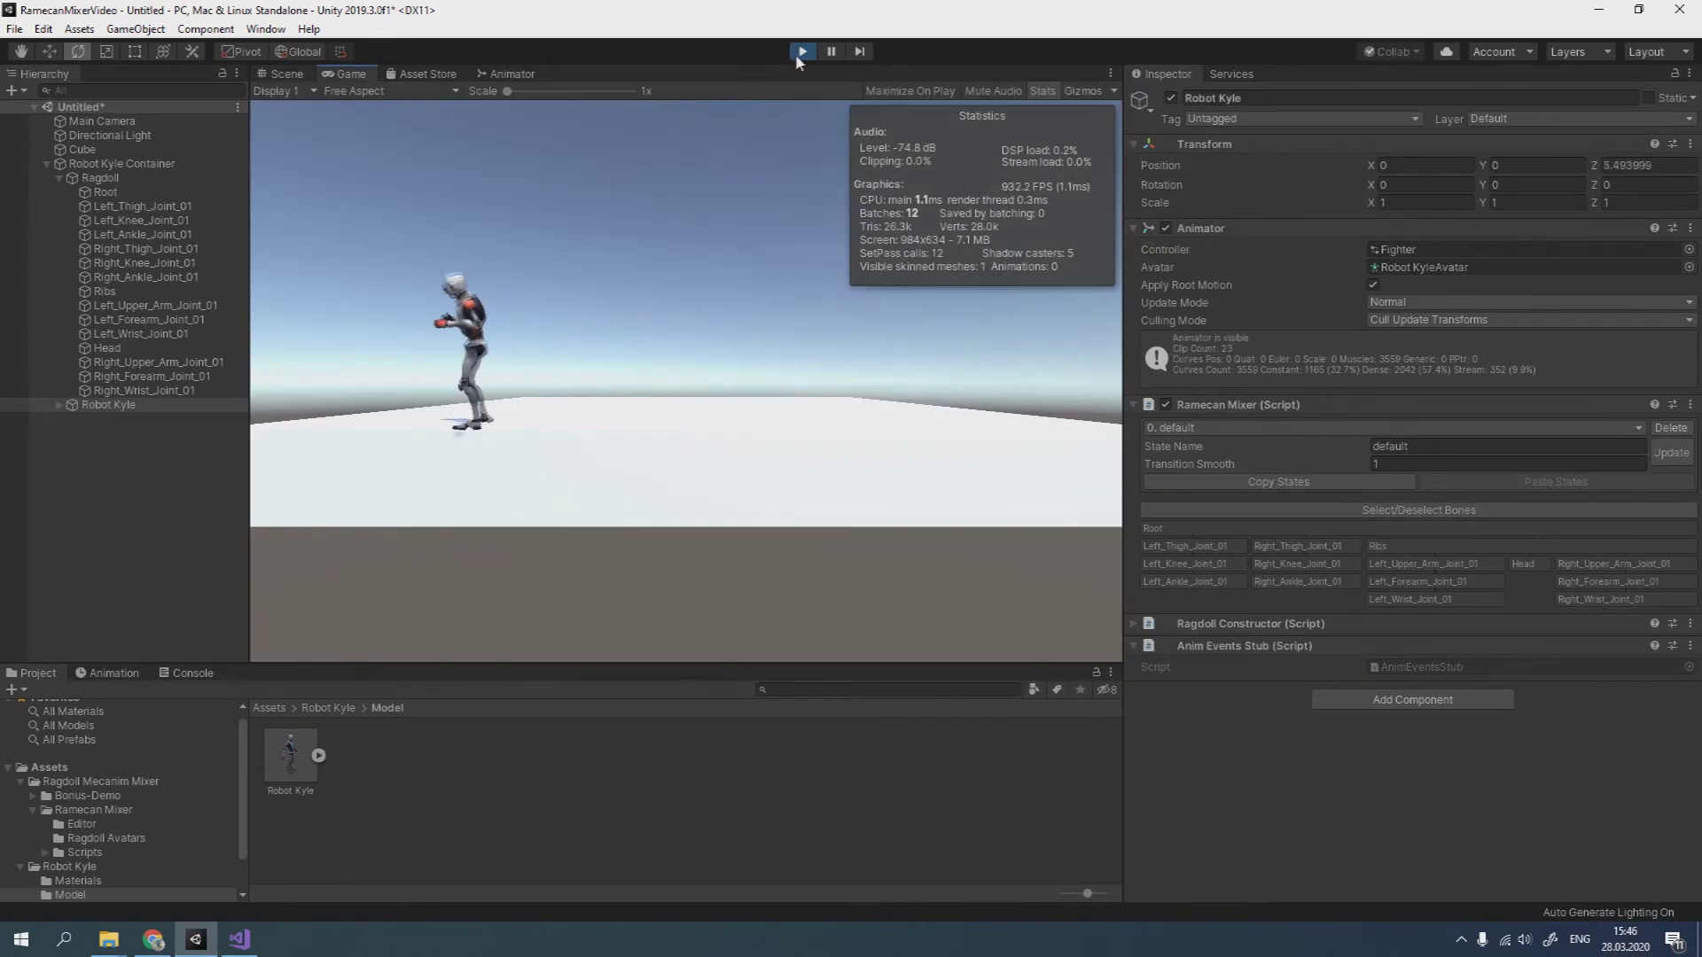
click(801, 52)
click(1373, 300)
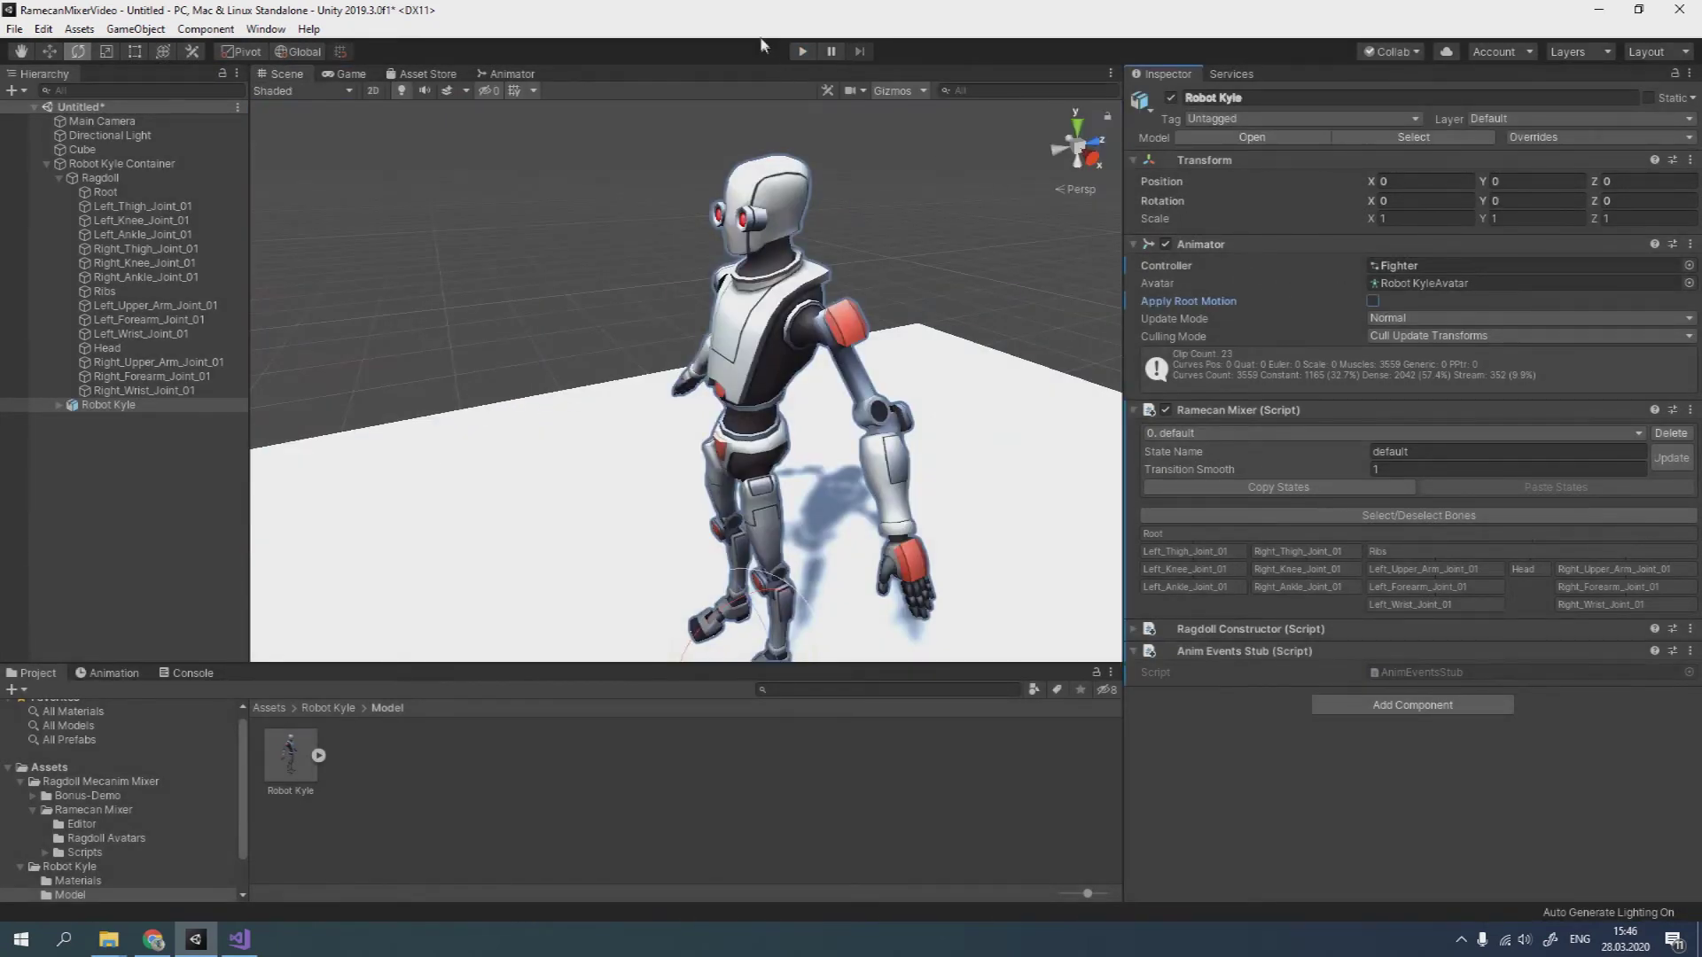
click(803, 52)
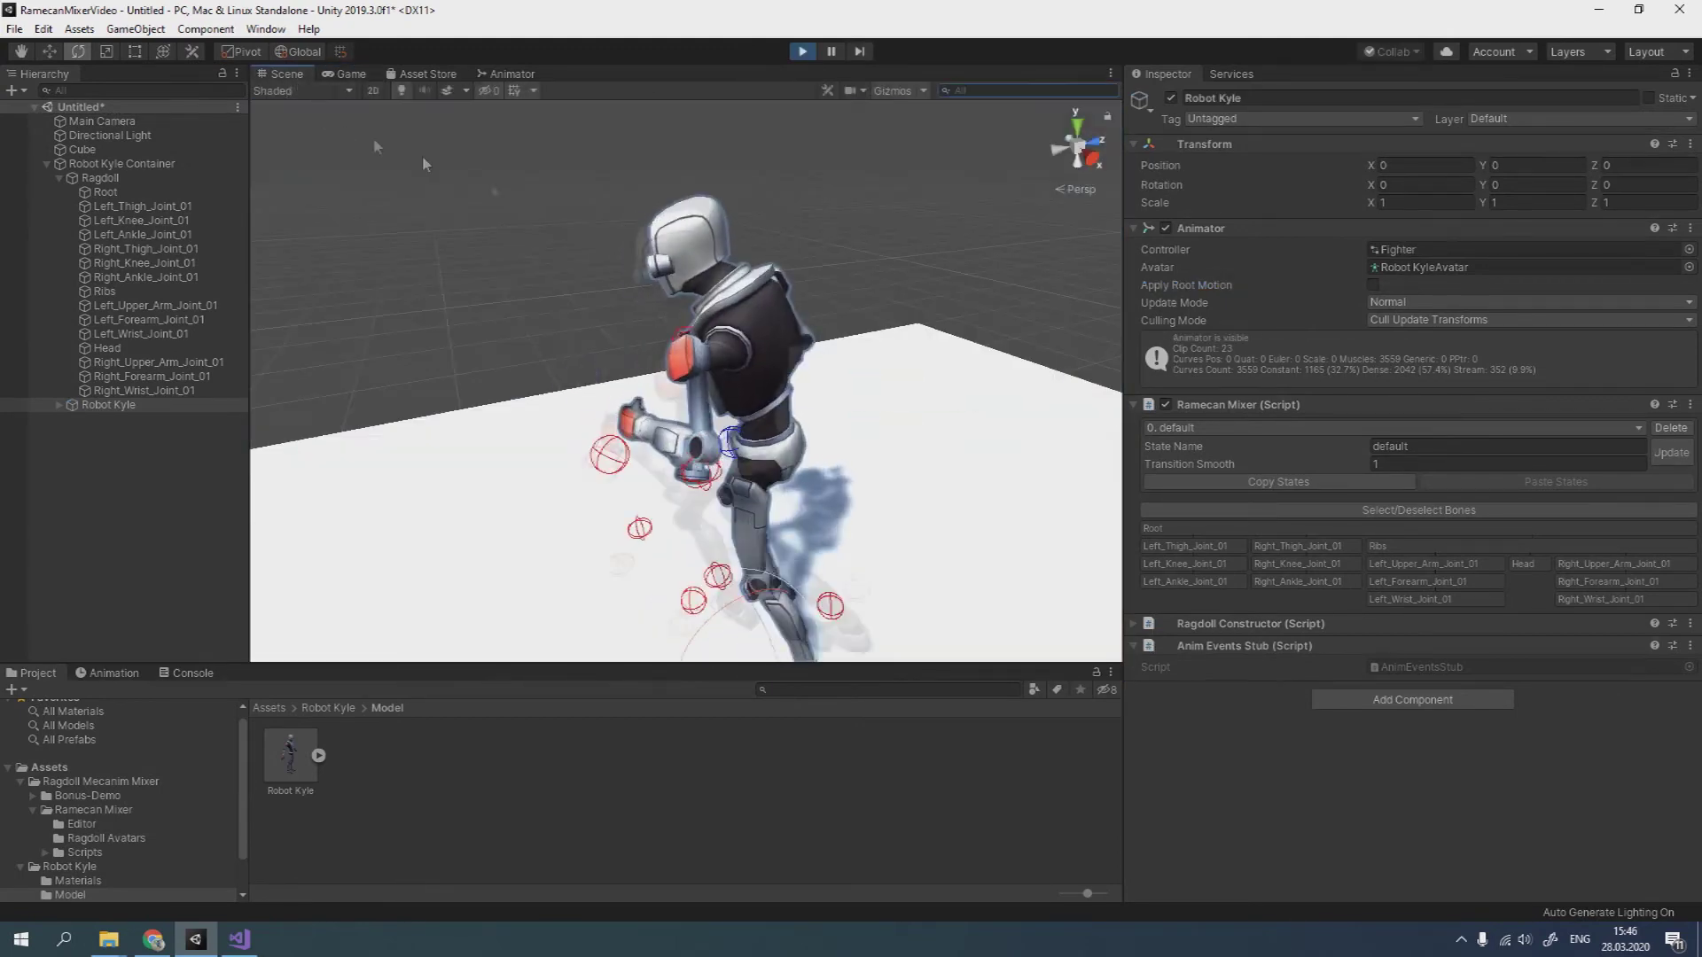
scroll(709, 252, down, 4)
right_drag(729, 258, 877, 312)
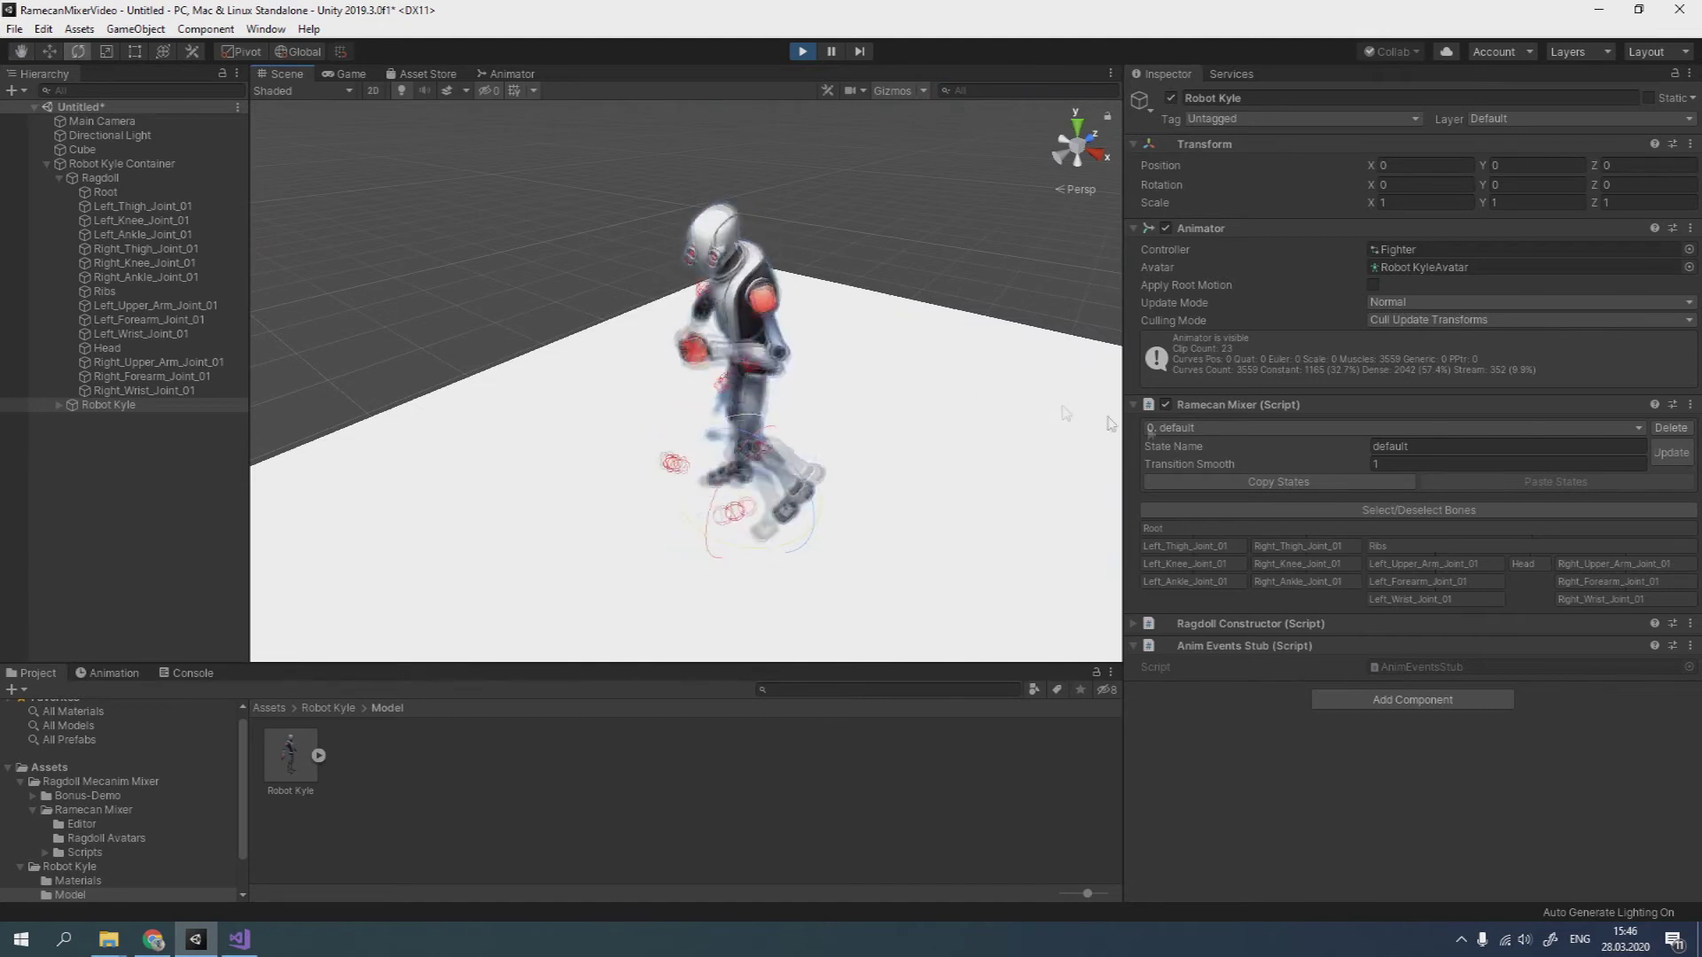
Step: Select all bones, drop Position Accuracy to 0, then set it to 0.3
click(1344, 512)
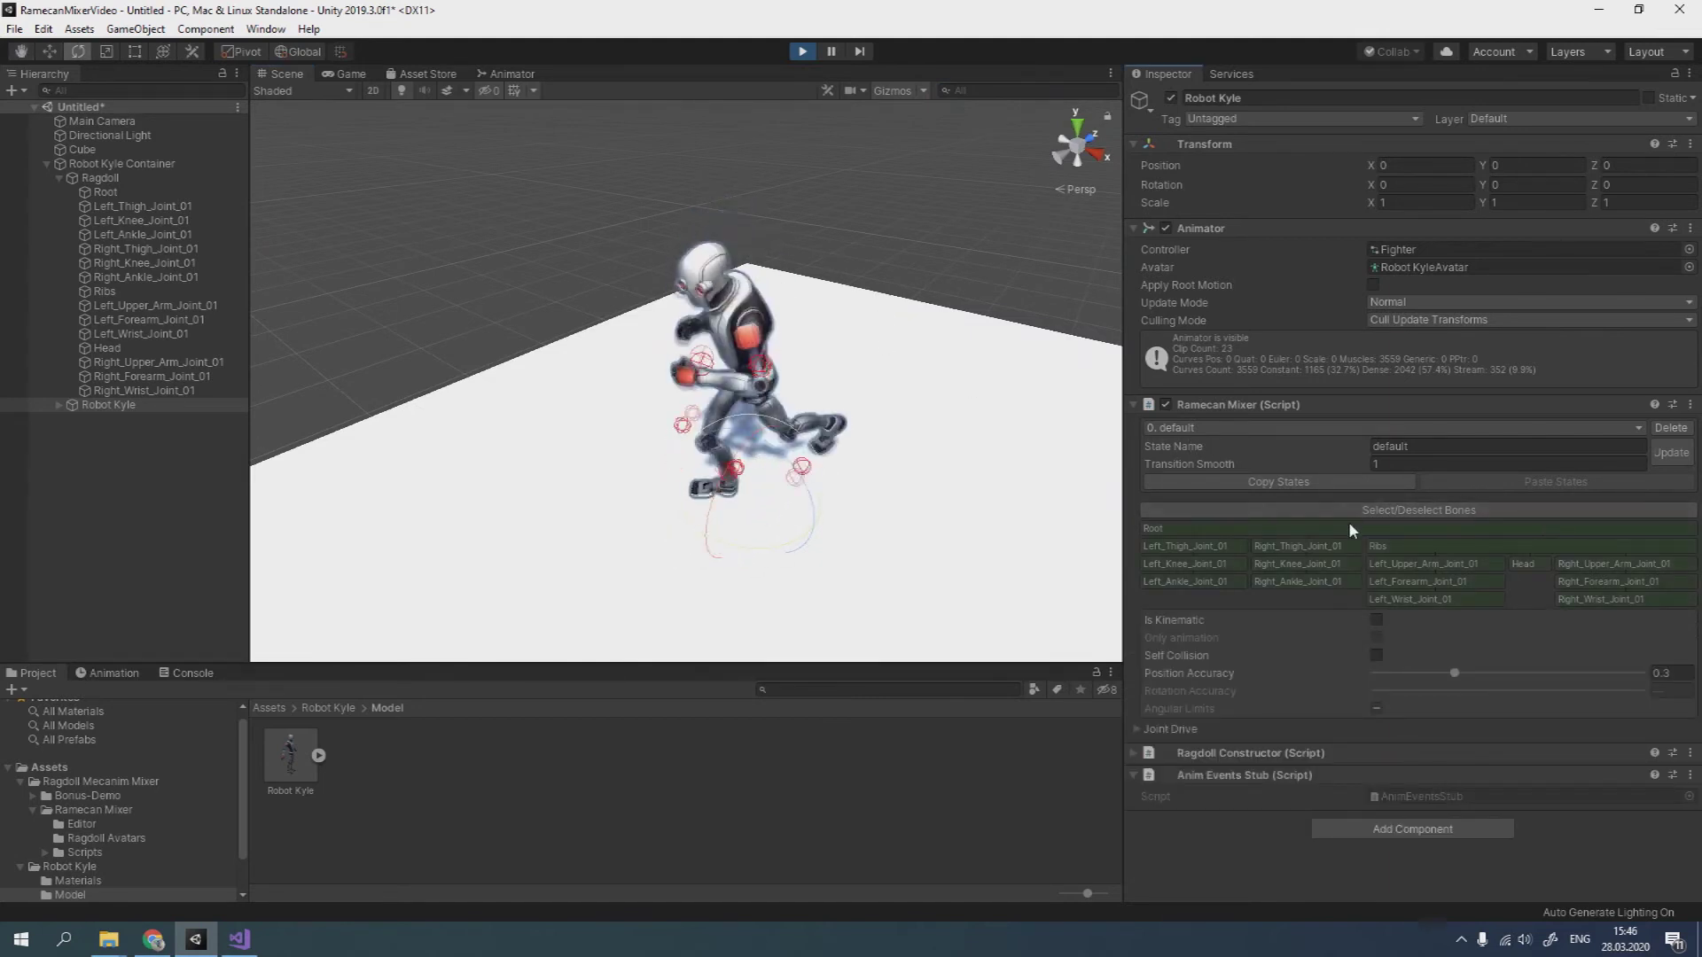
drag(1454, 674, 1416, 681)
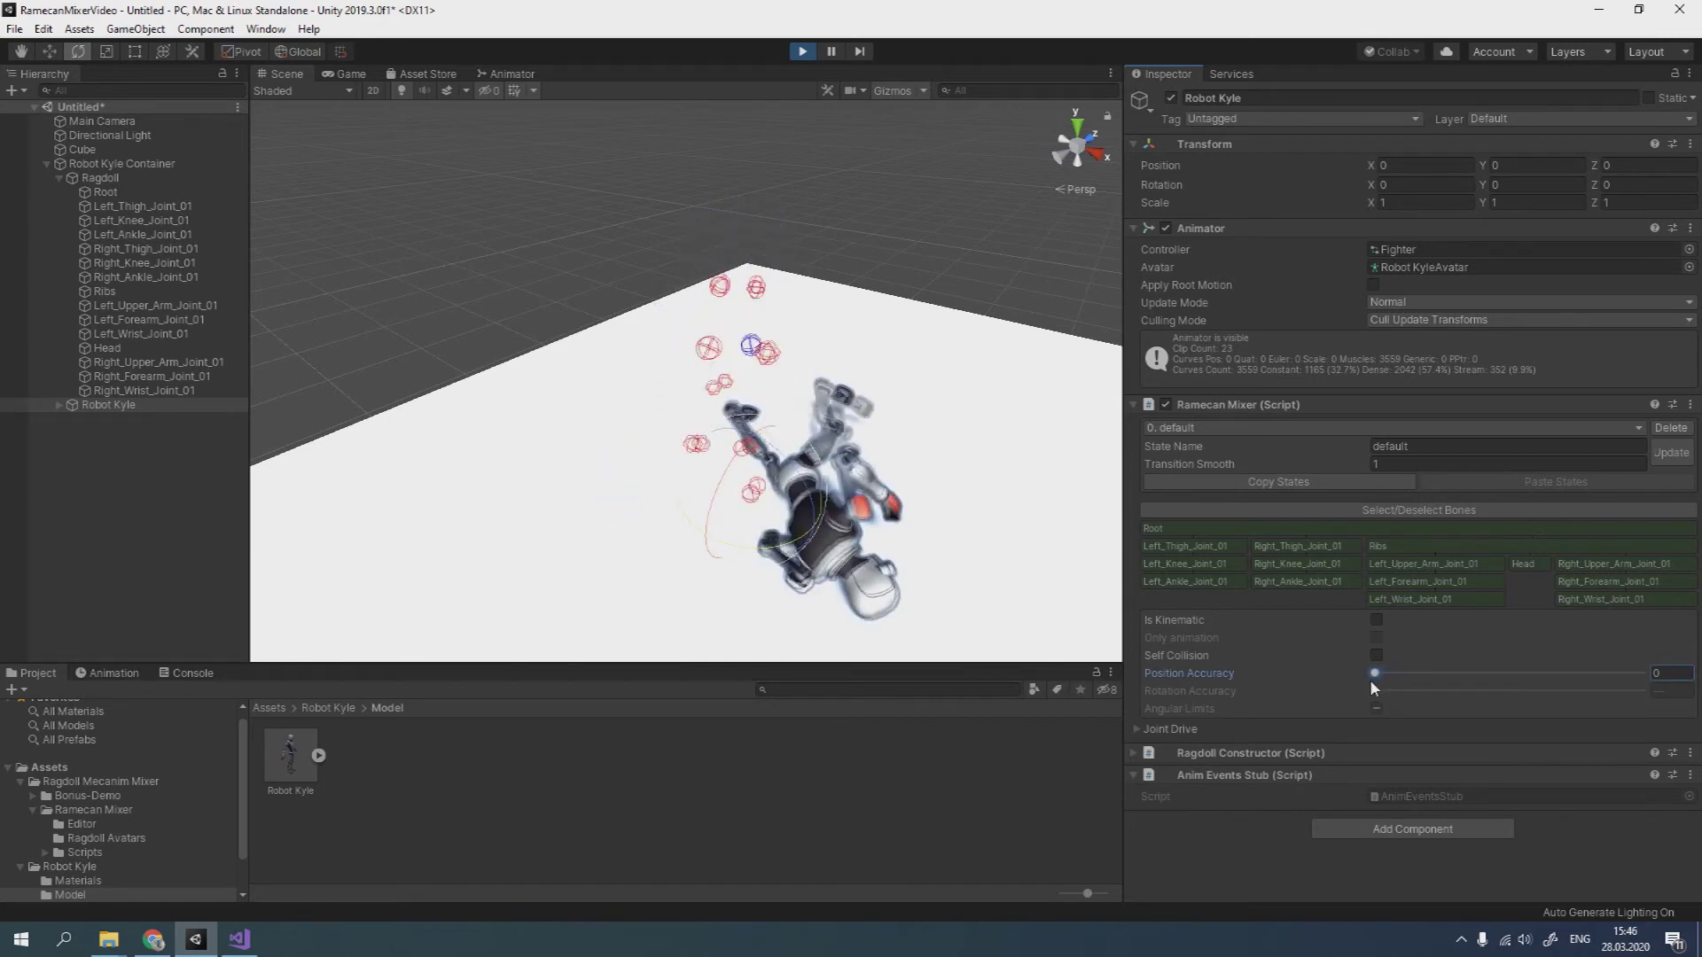
drag(1370, 681, 1413, 687)
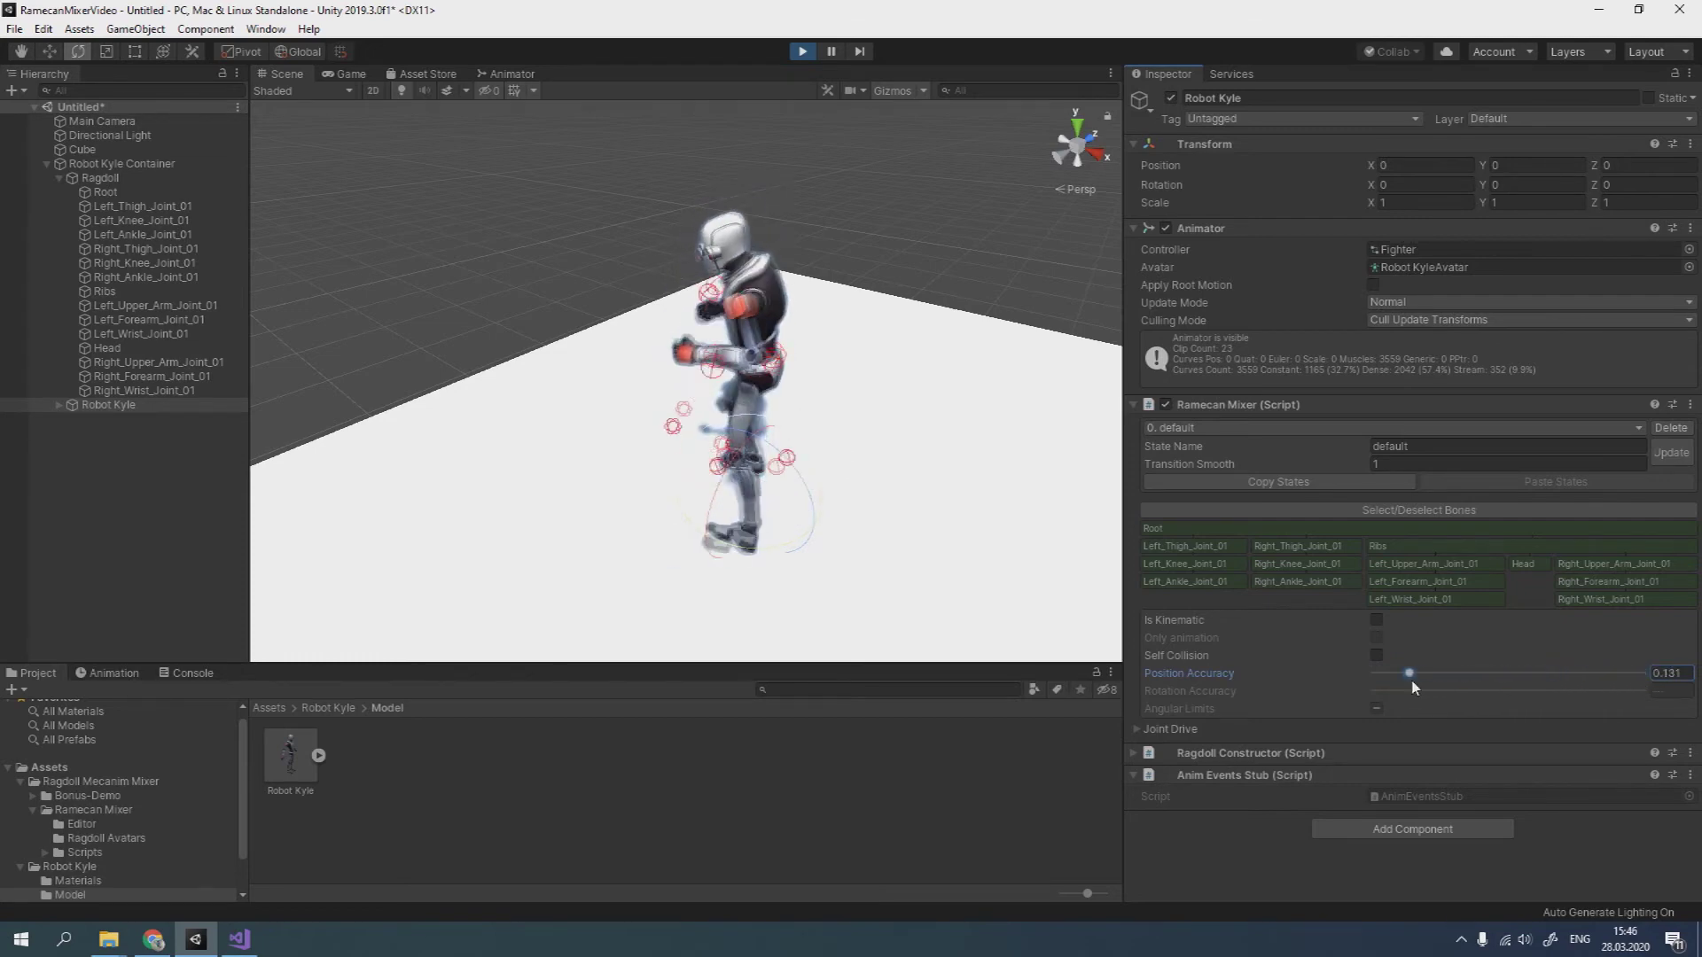
double_click(1664, 673)
text(0.3)
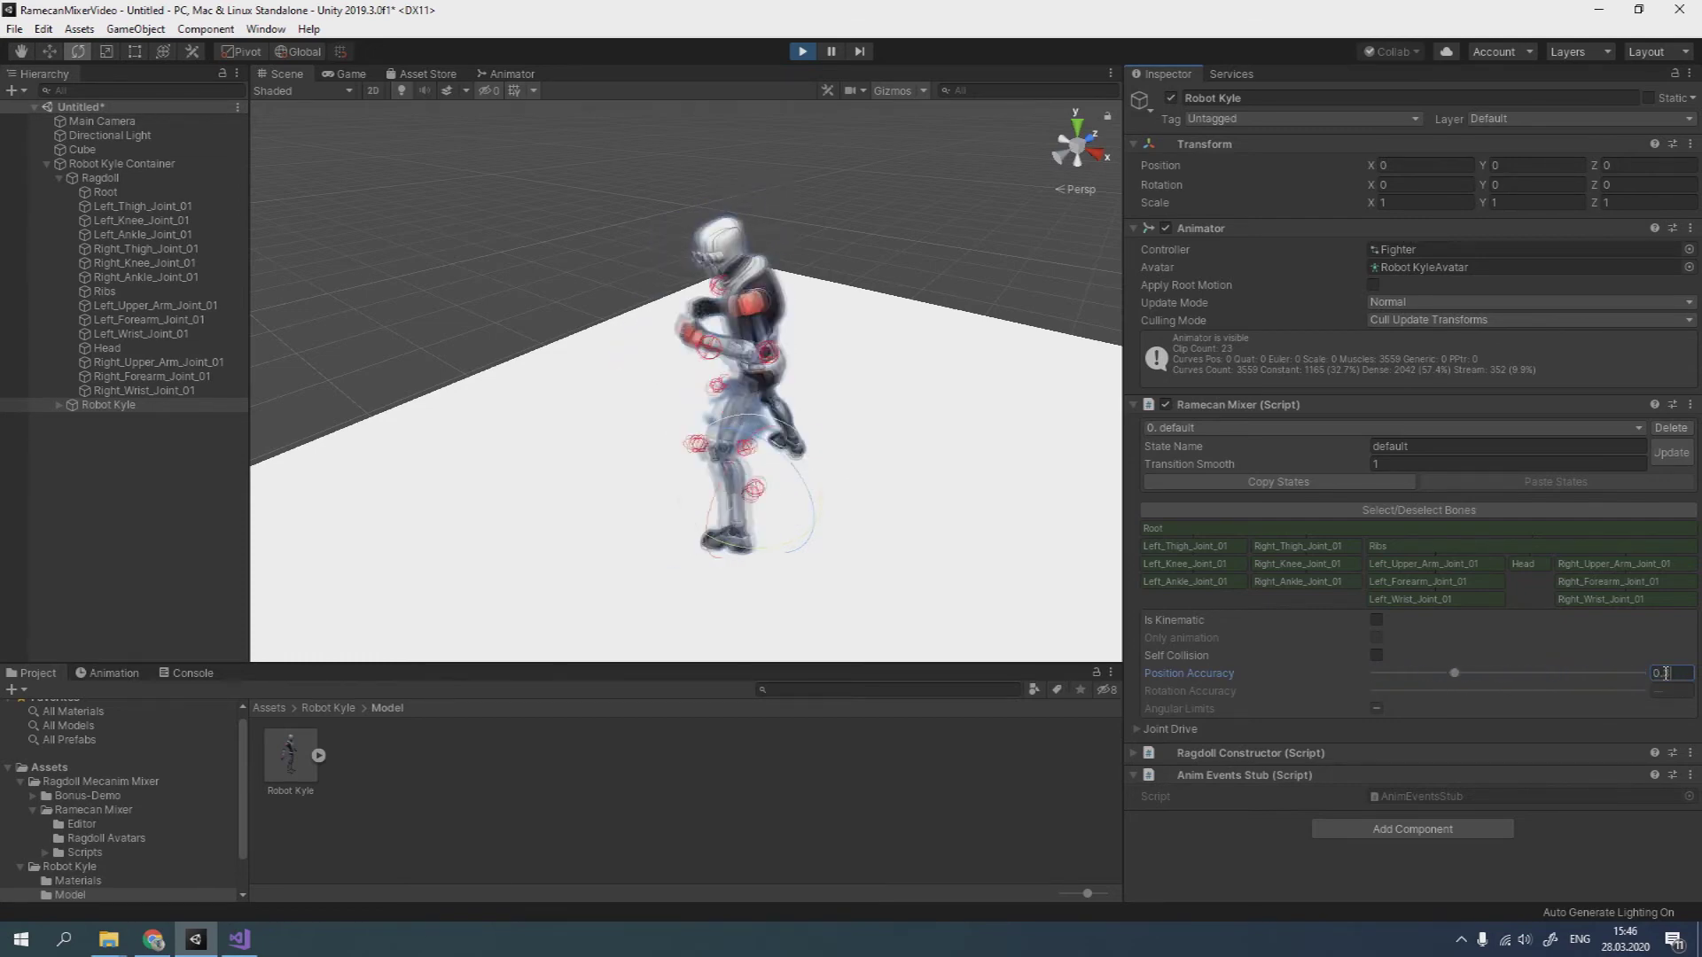
key(Return)
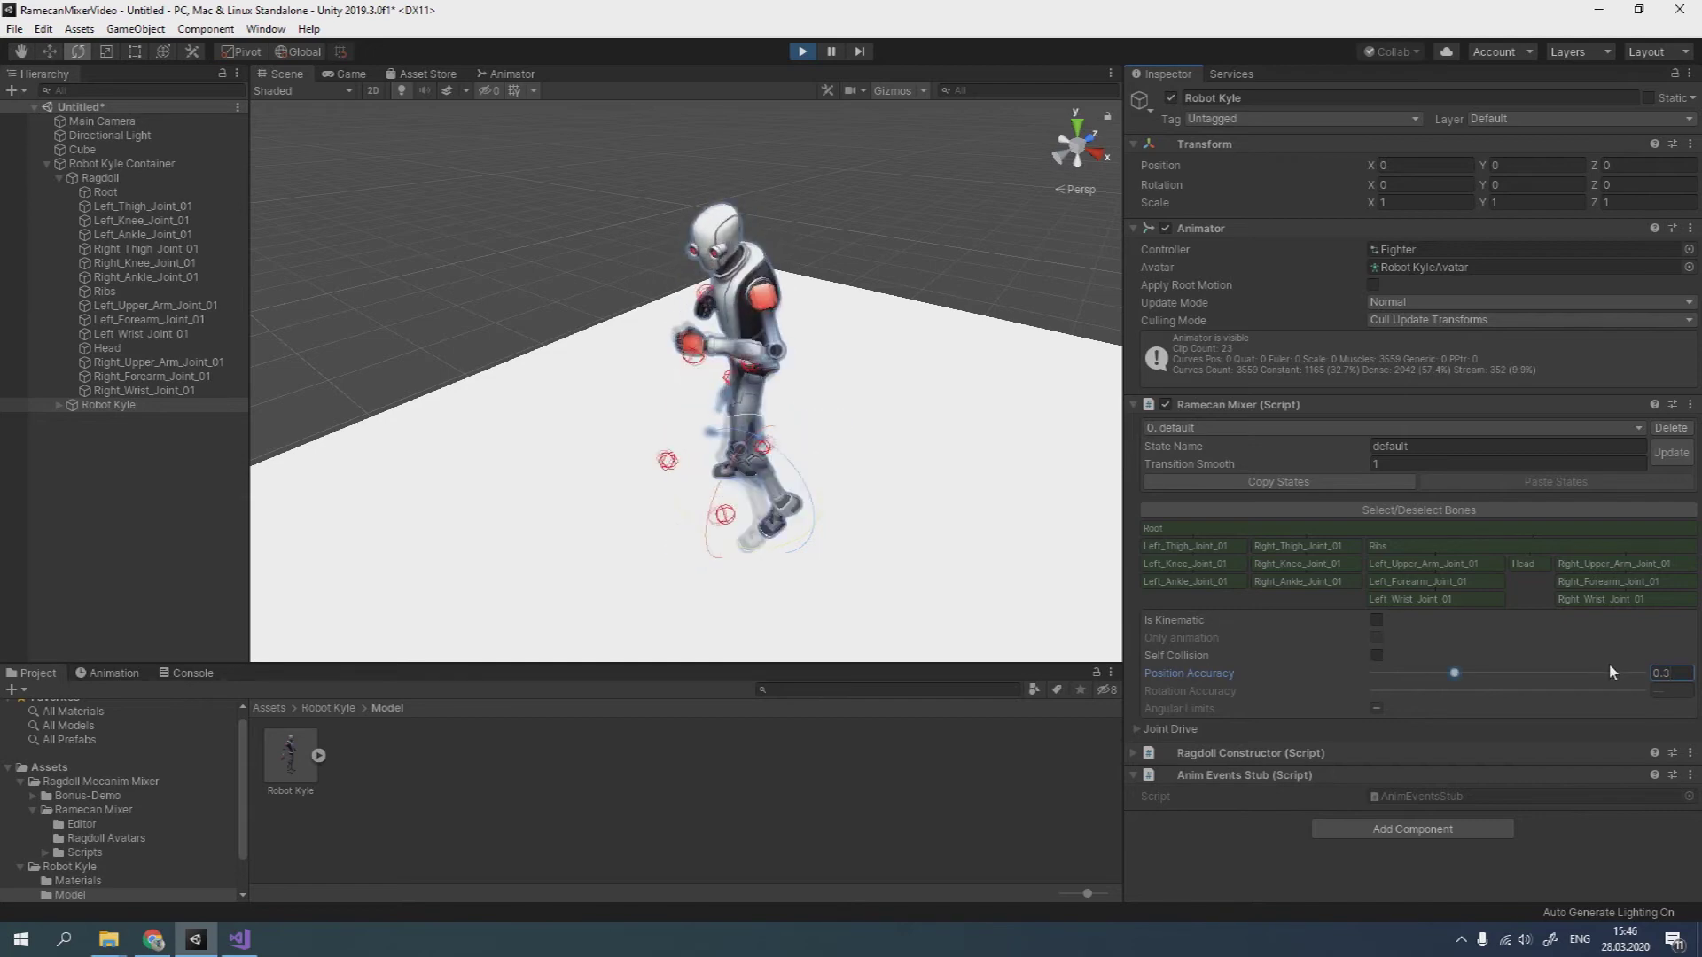
Step: Select only the knee and ankle bones, raise their Position Accuracy to 1, then clear the selection
click(1415, 511)
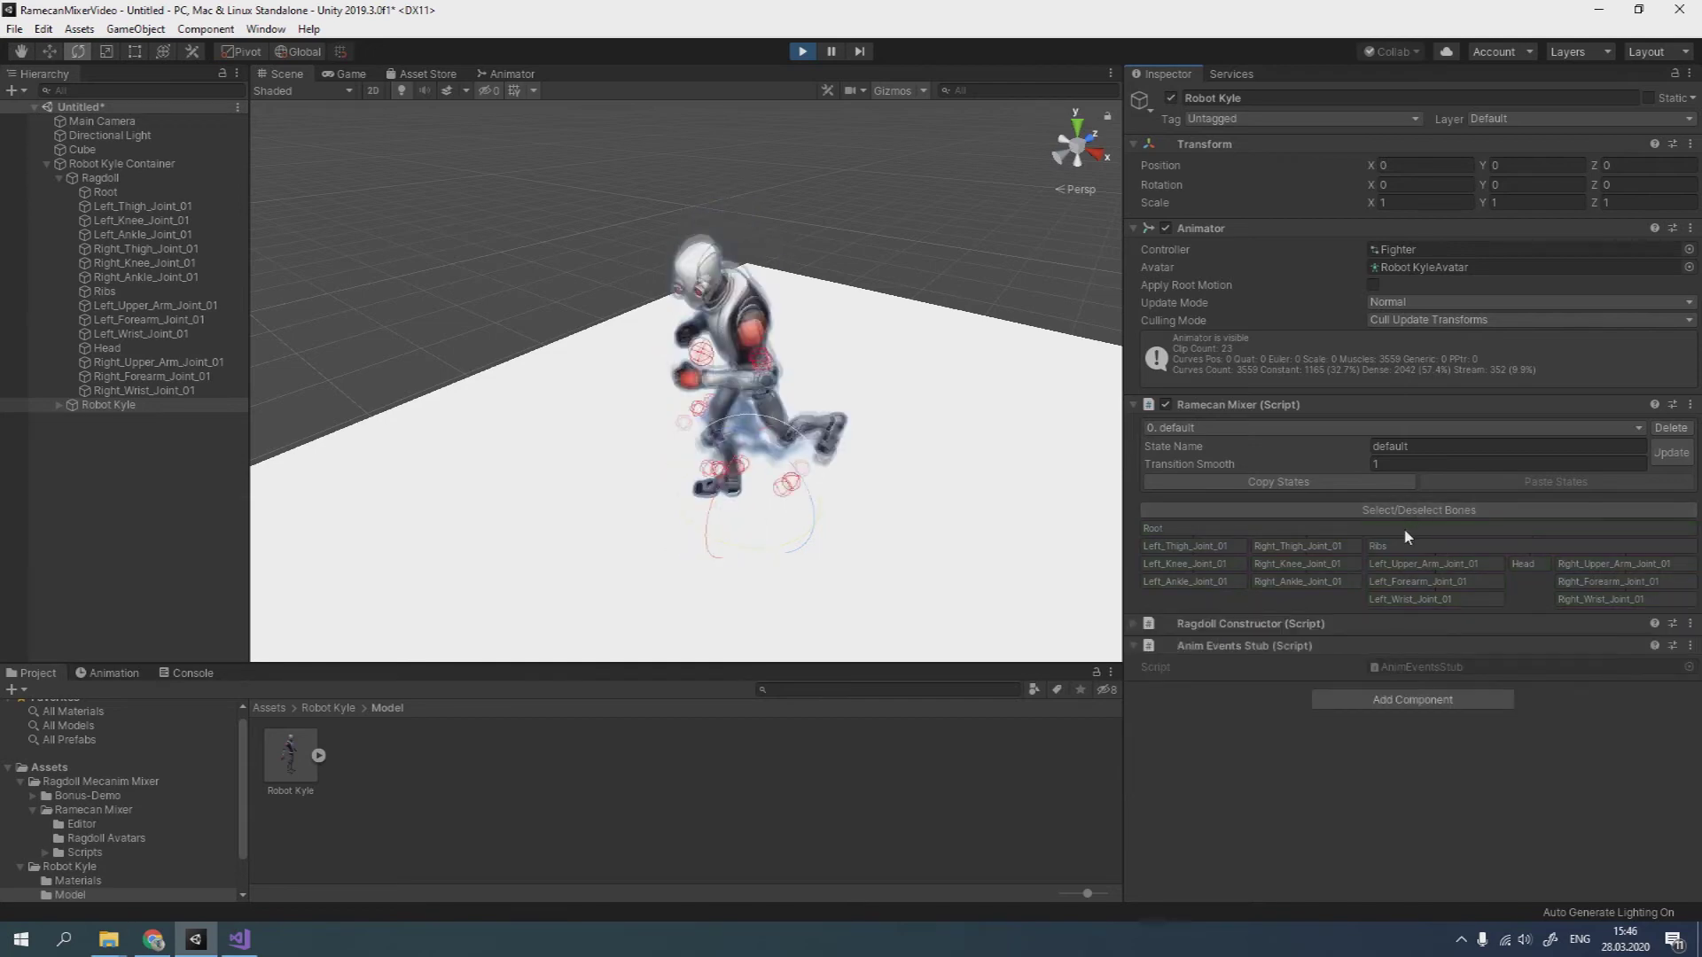
click(1404, 529)
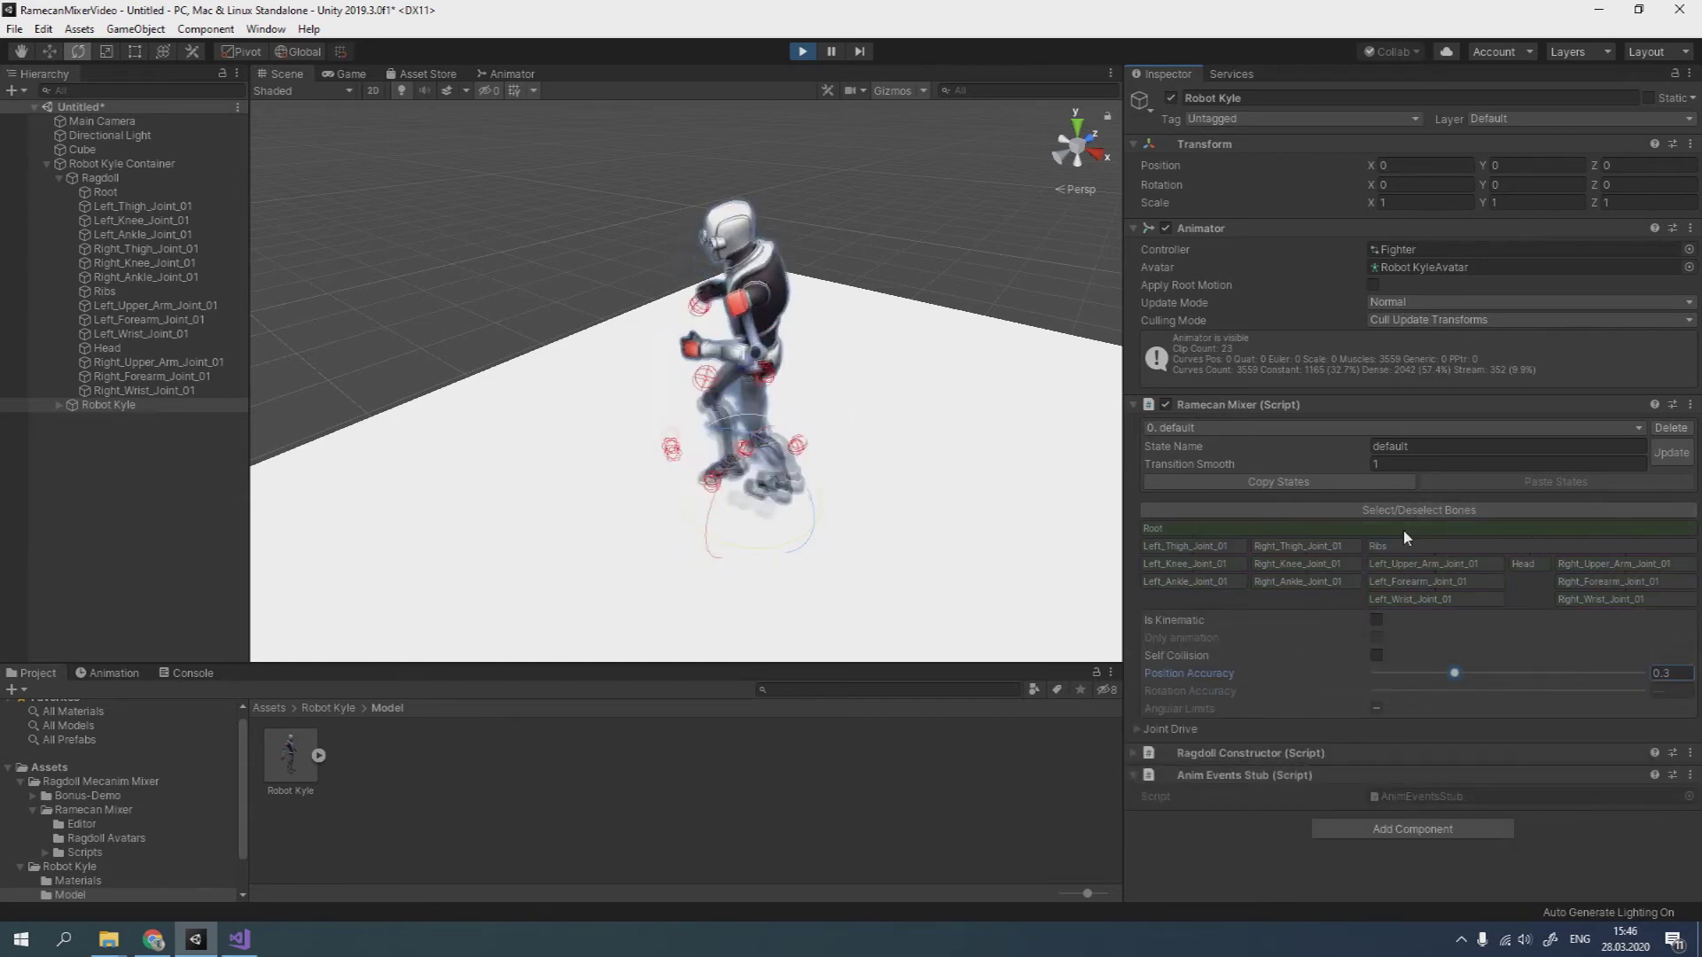
click(1389, 545)
click(1384, 529)
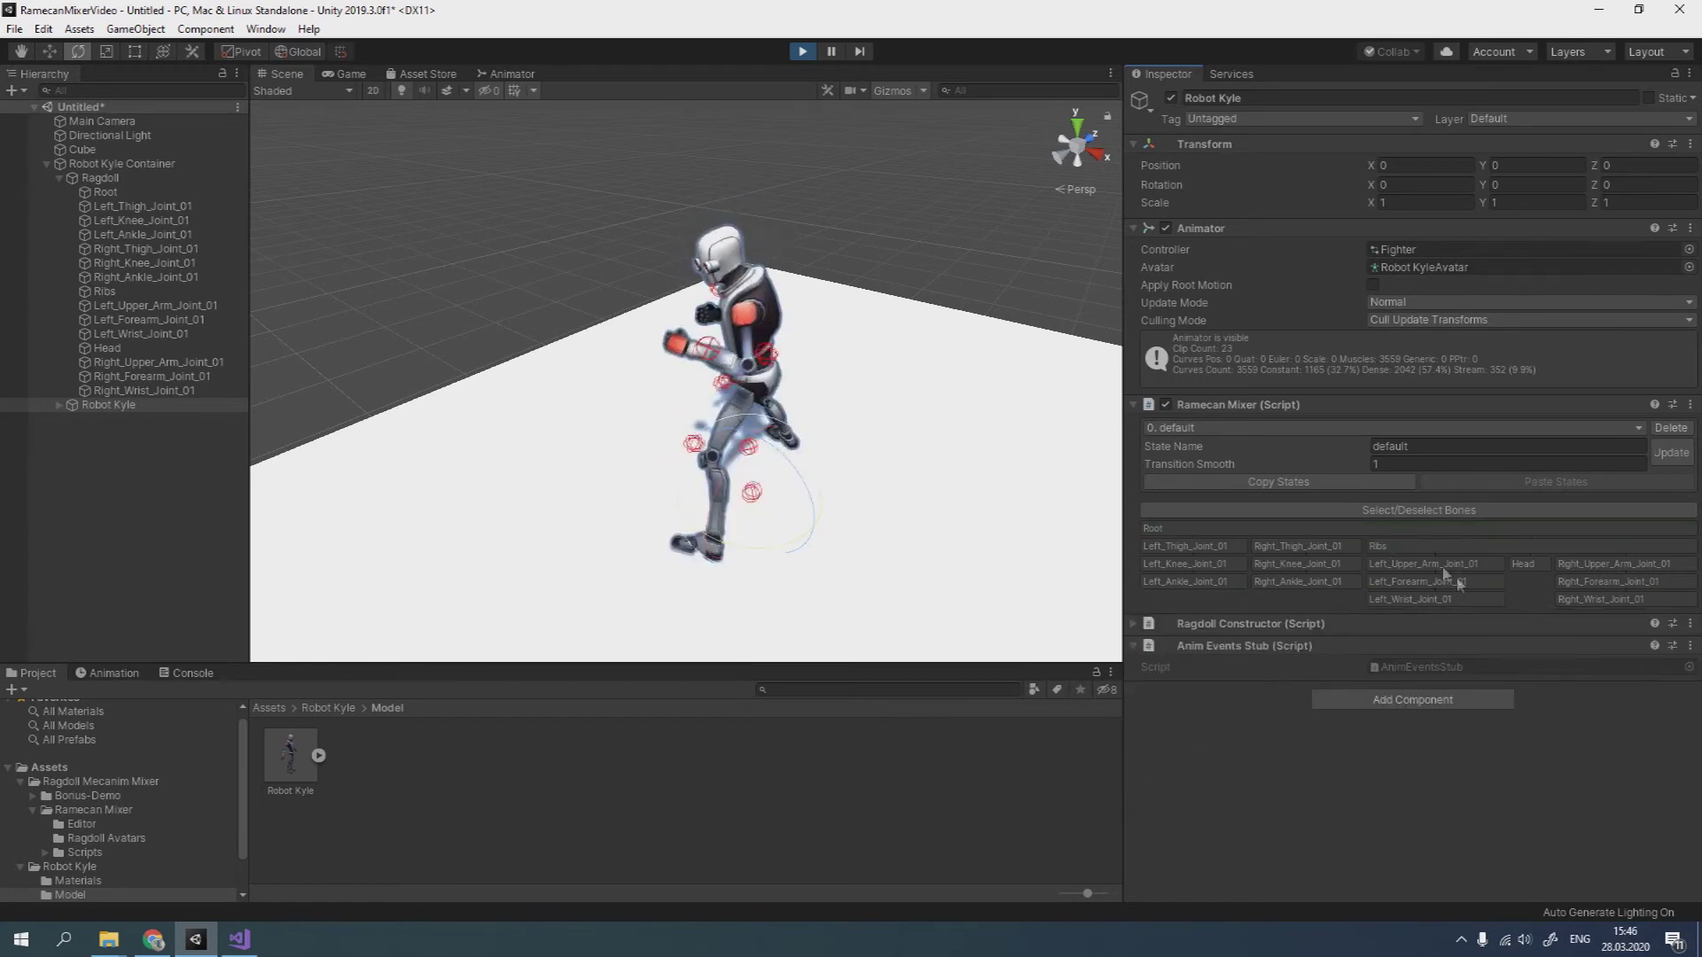
click(1462, 600)
click(1450, 596)
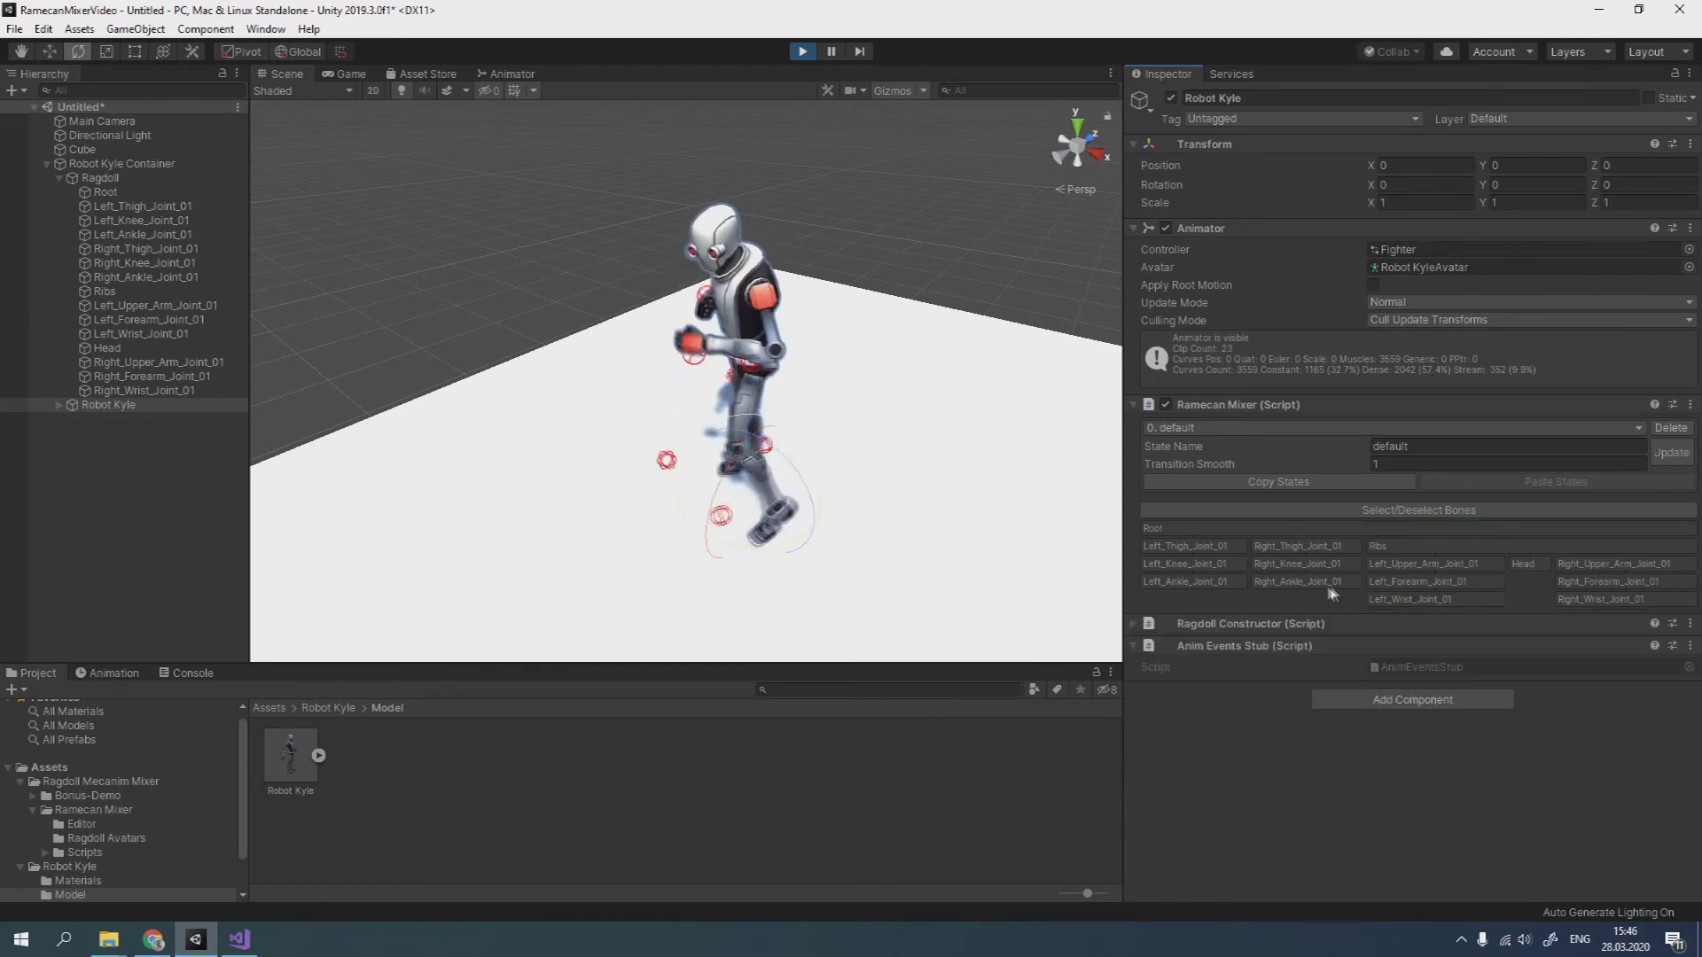
click(1305, 581)
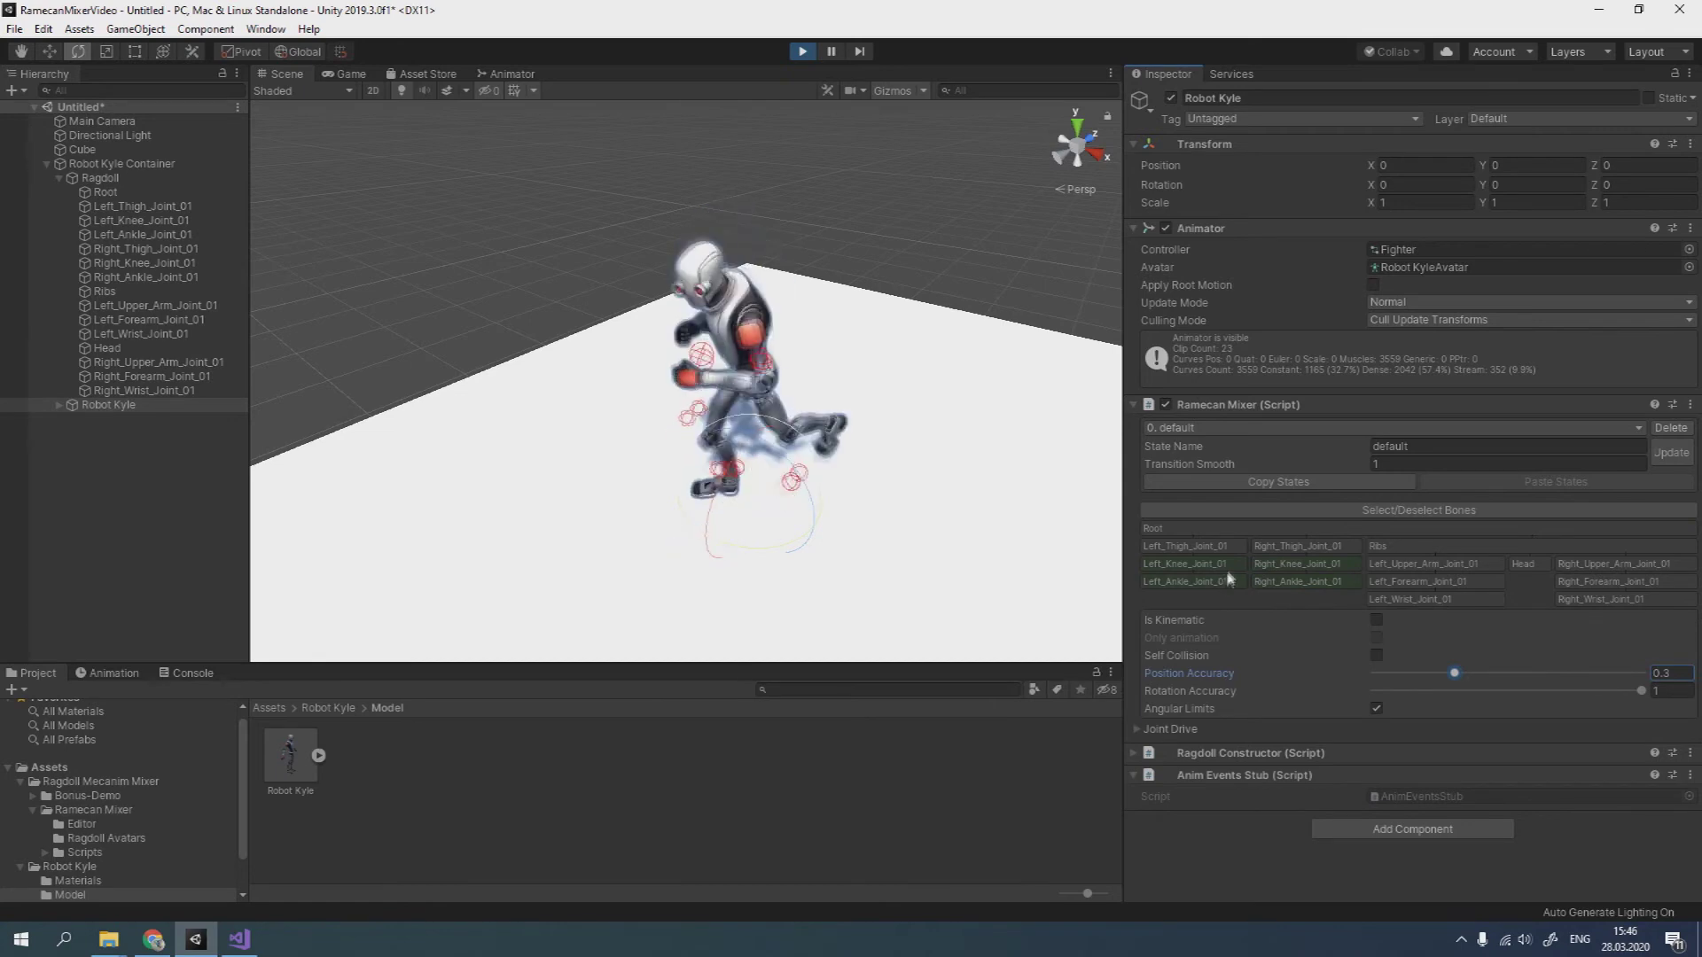
drag(1454, 673, 1658, 683)
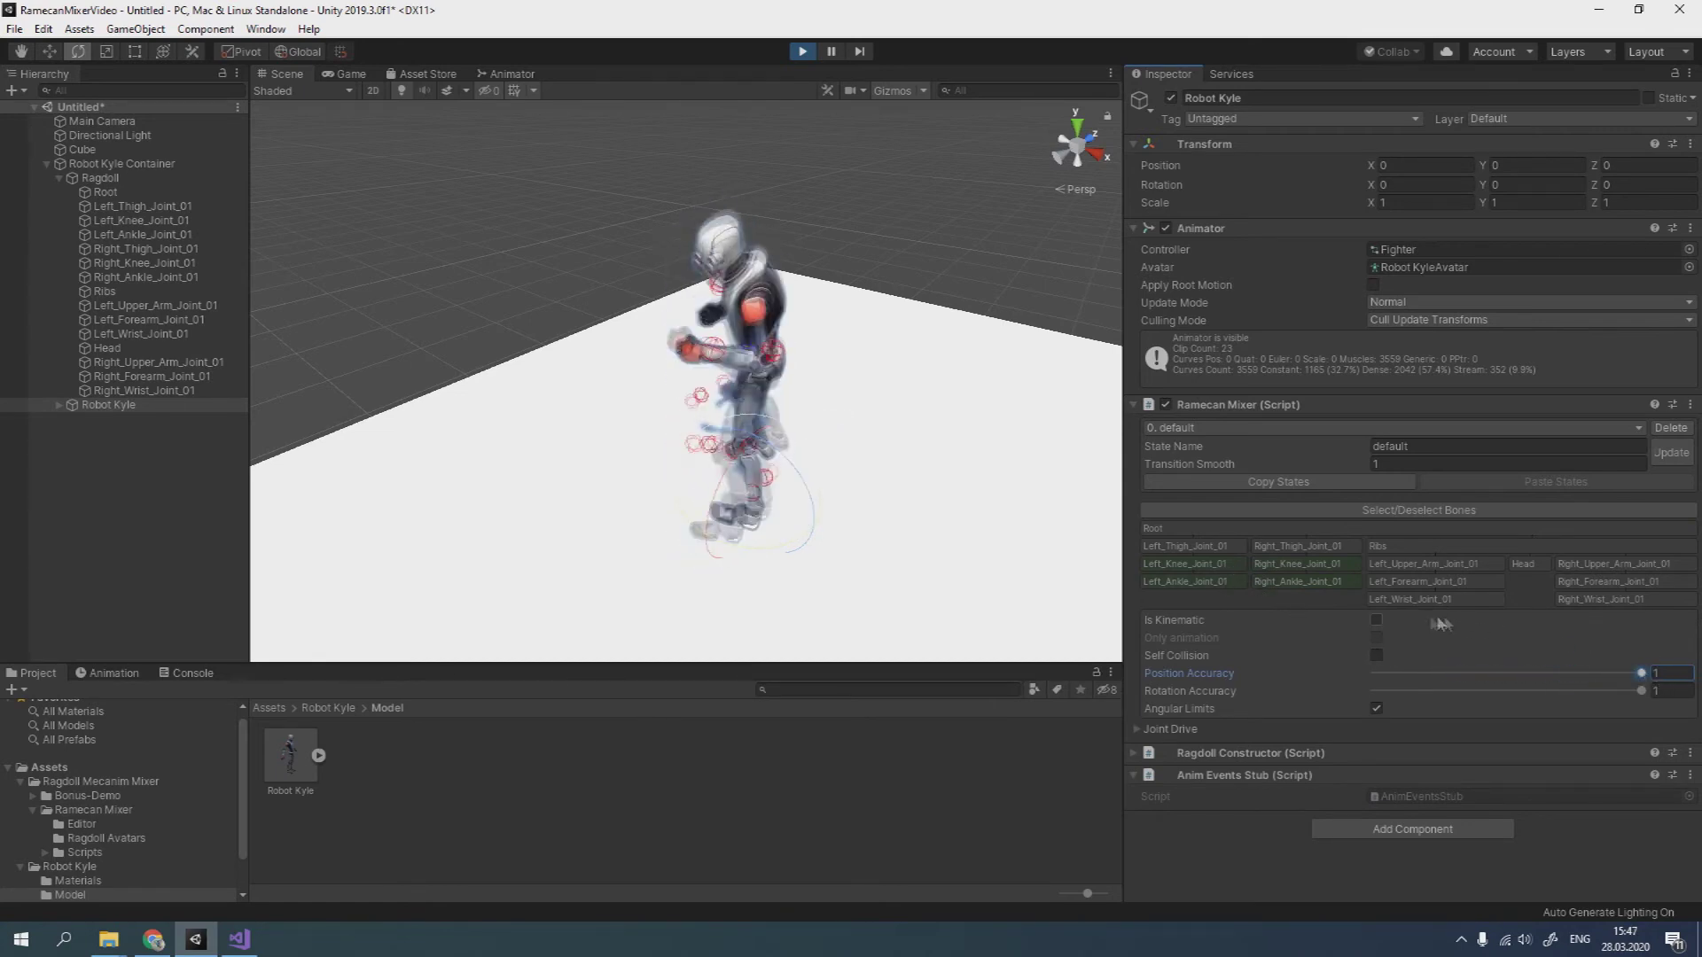
click(1363, 510)
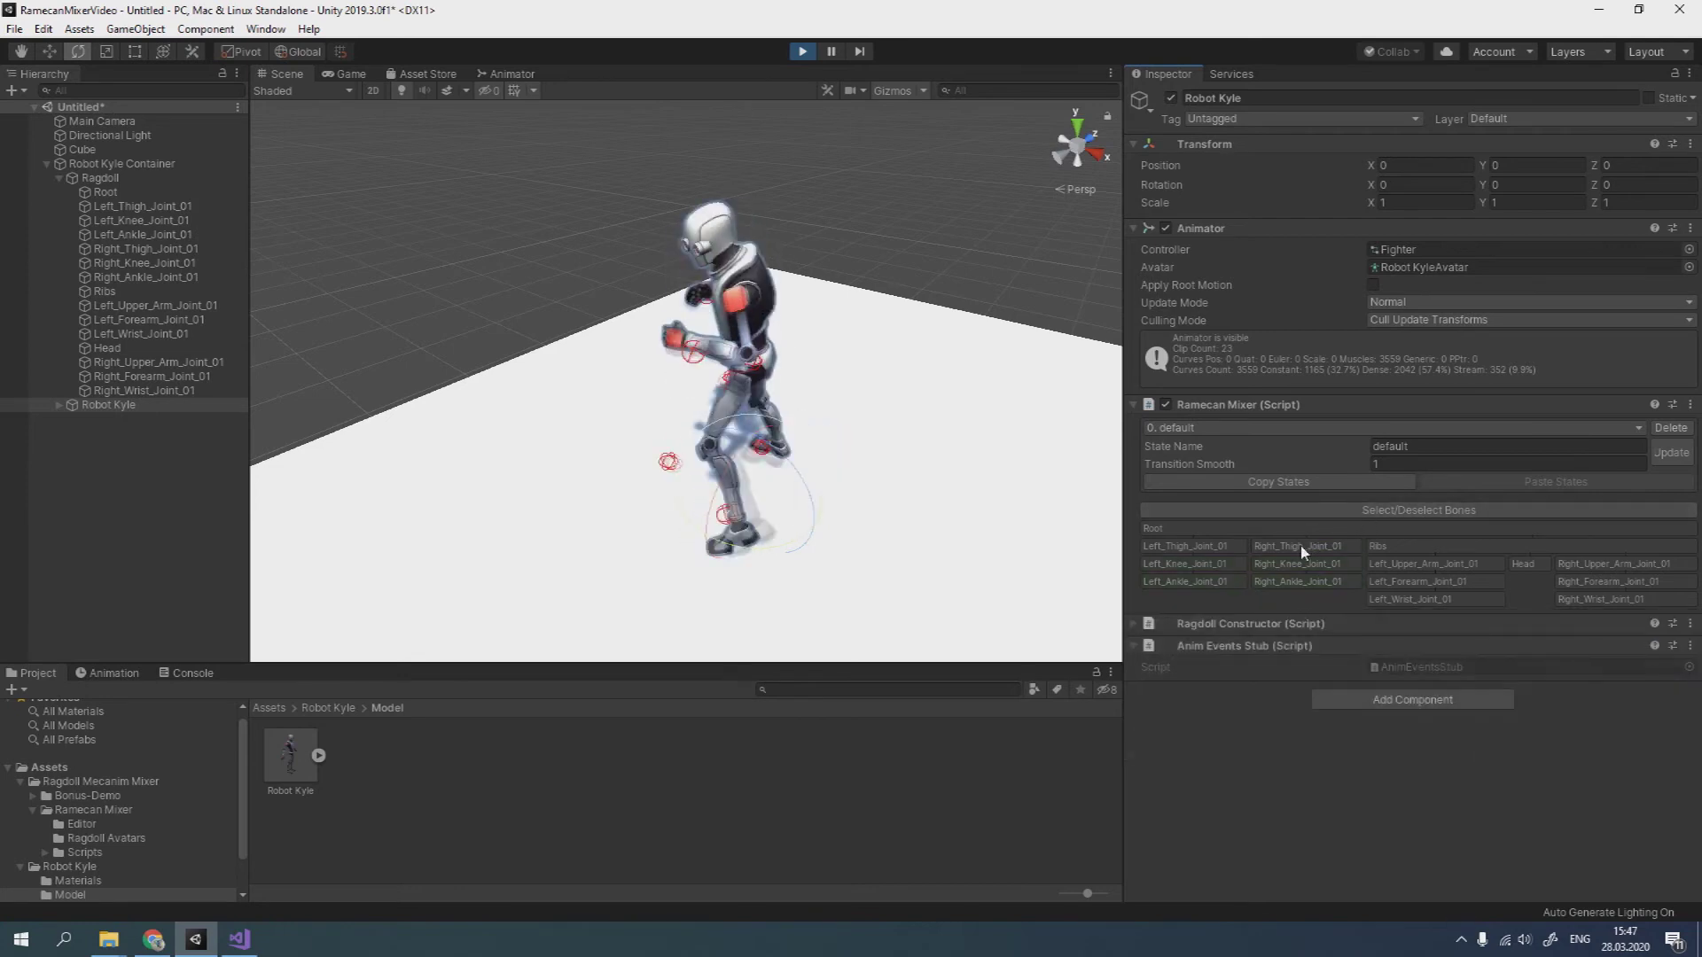
click(1300, 545)
click(1300, 546)
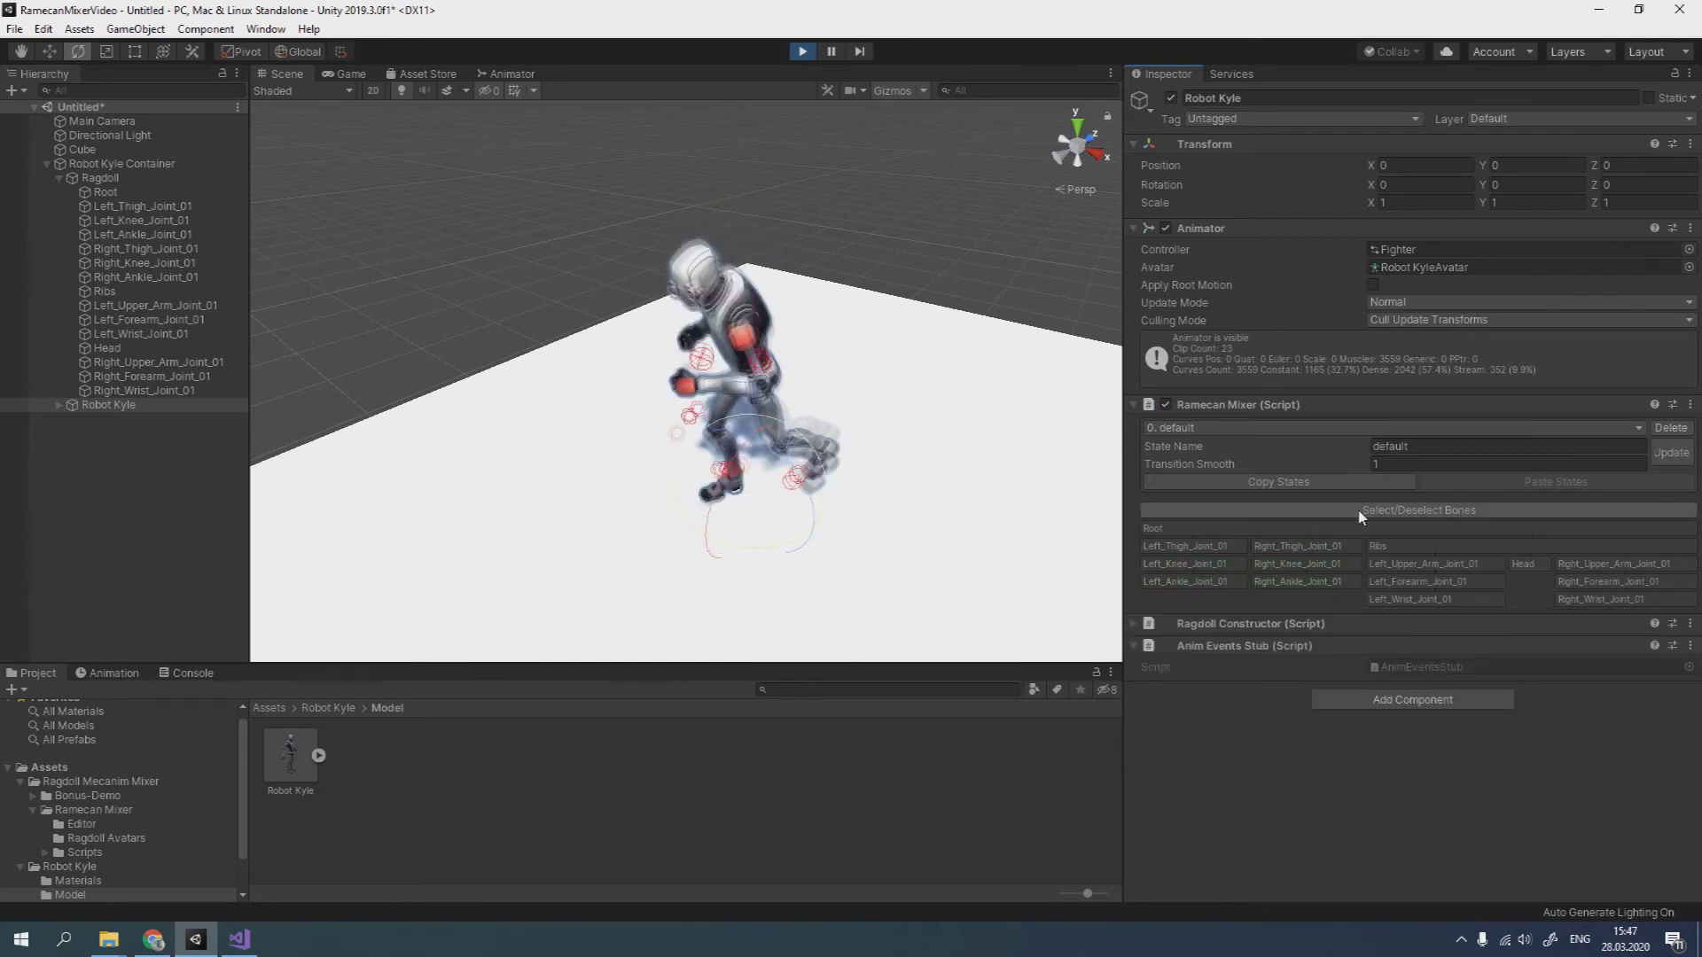
Step: Tick and untick Is Kinematic on all the robot's bones, then stop Play mode
click(1361, 512)
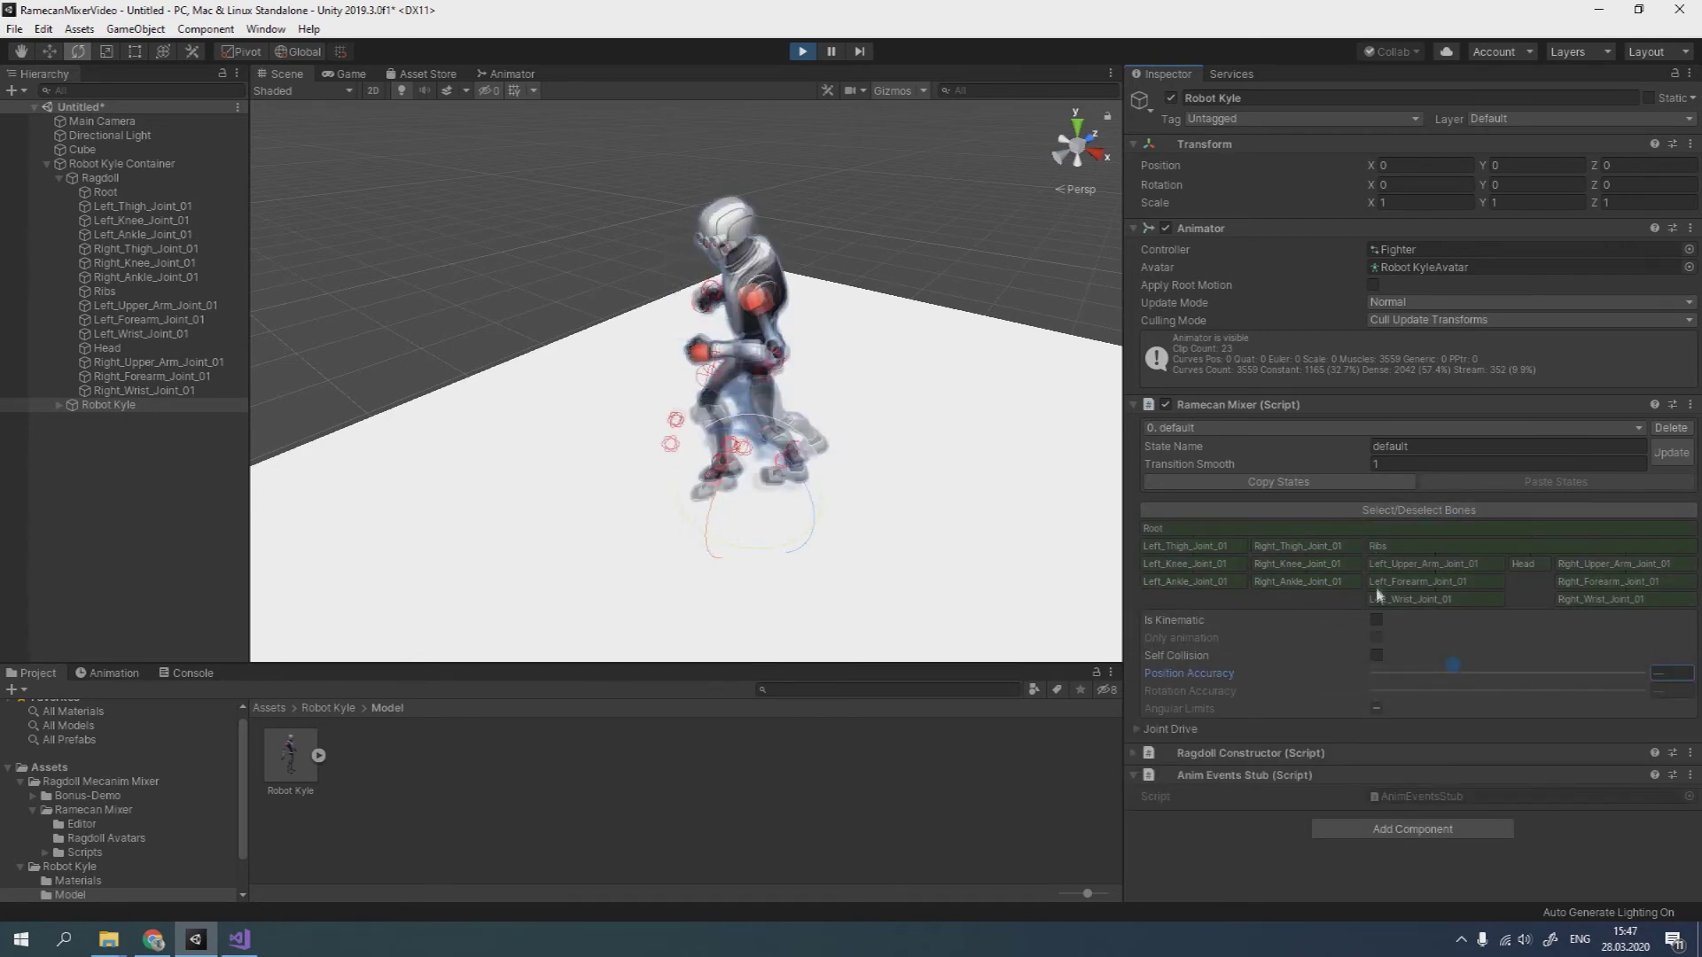
click(1376, 620)
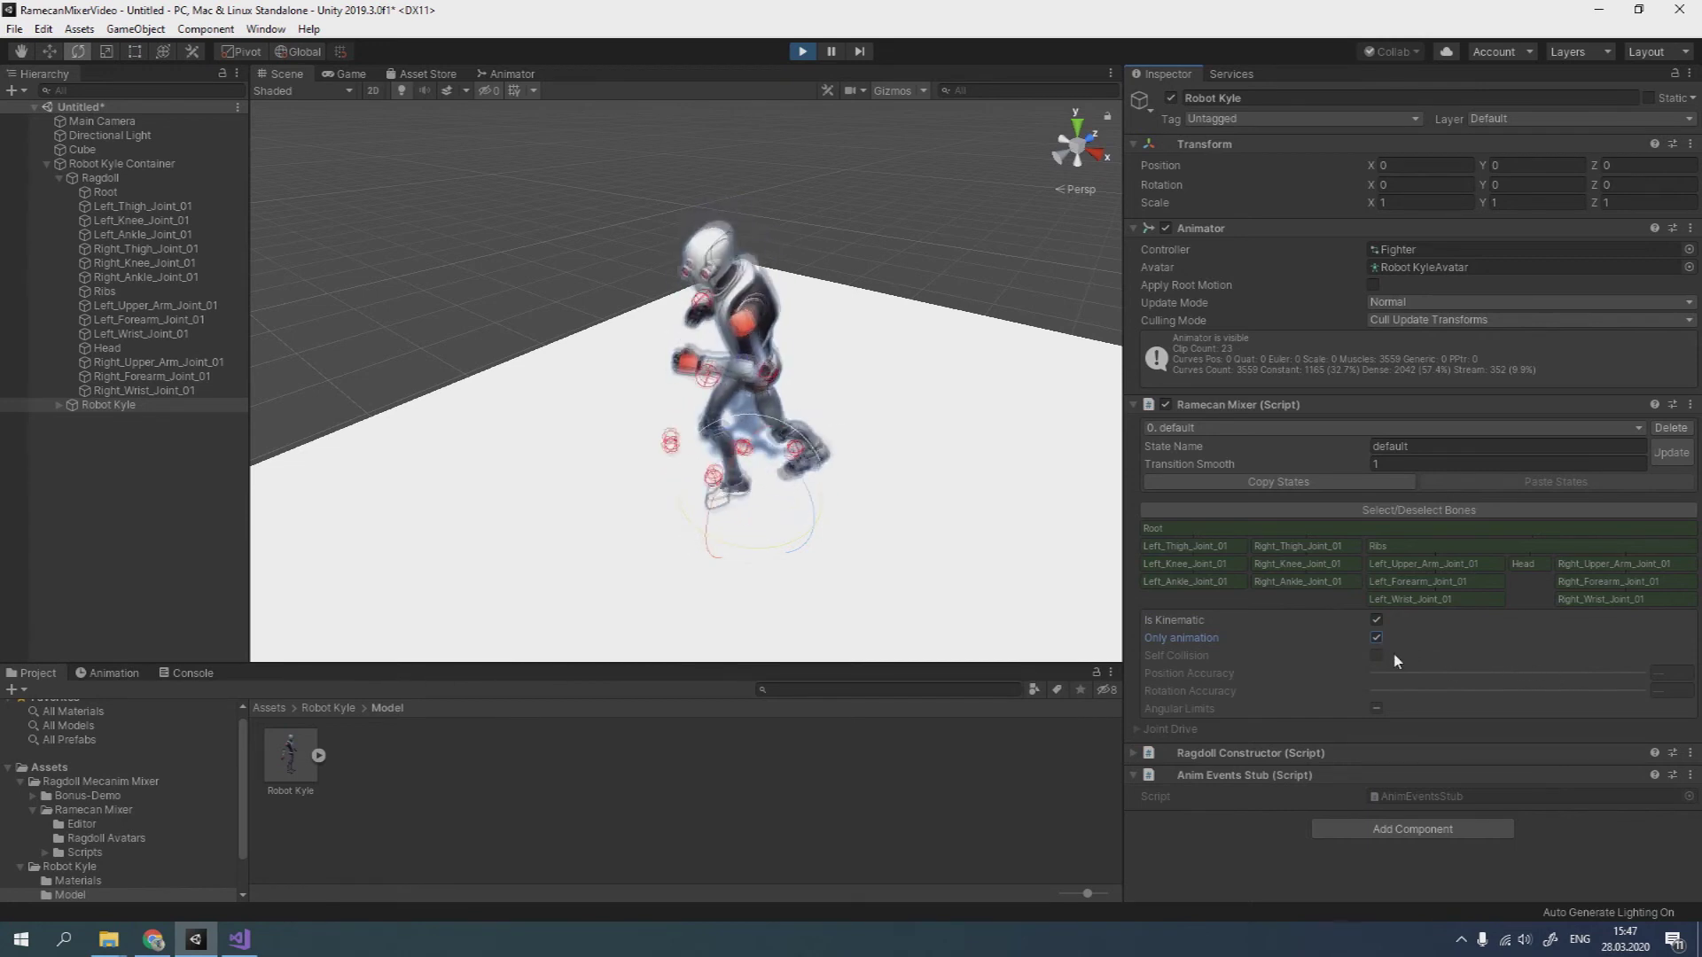
click(1376, 621)
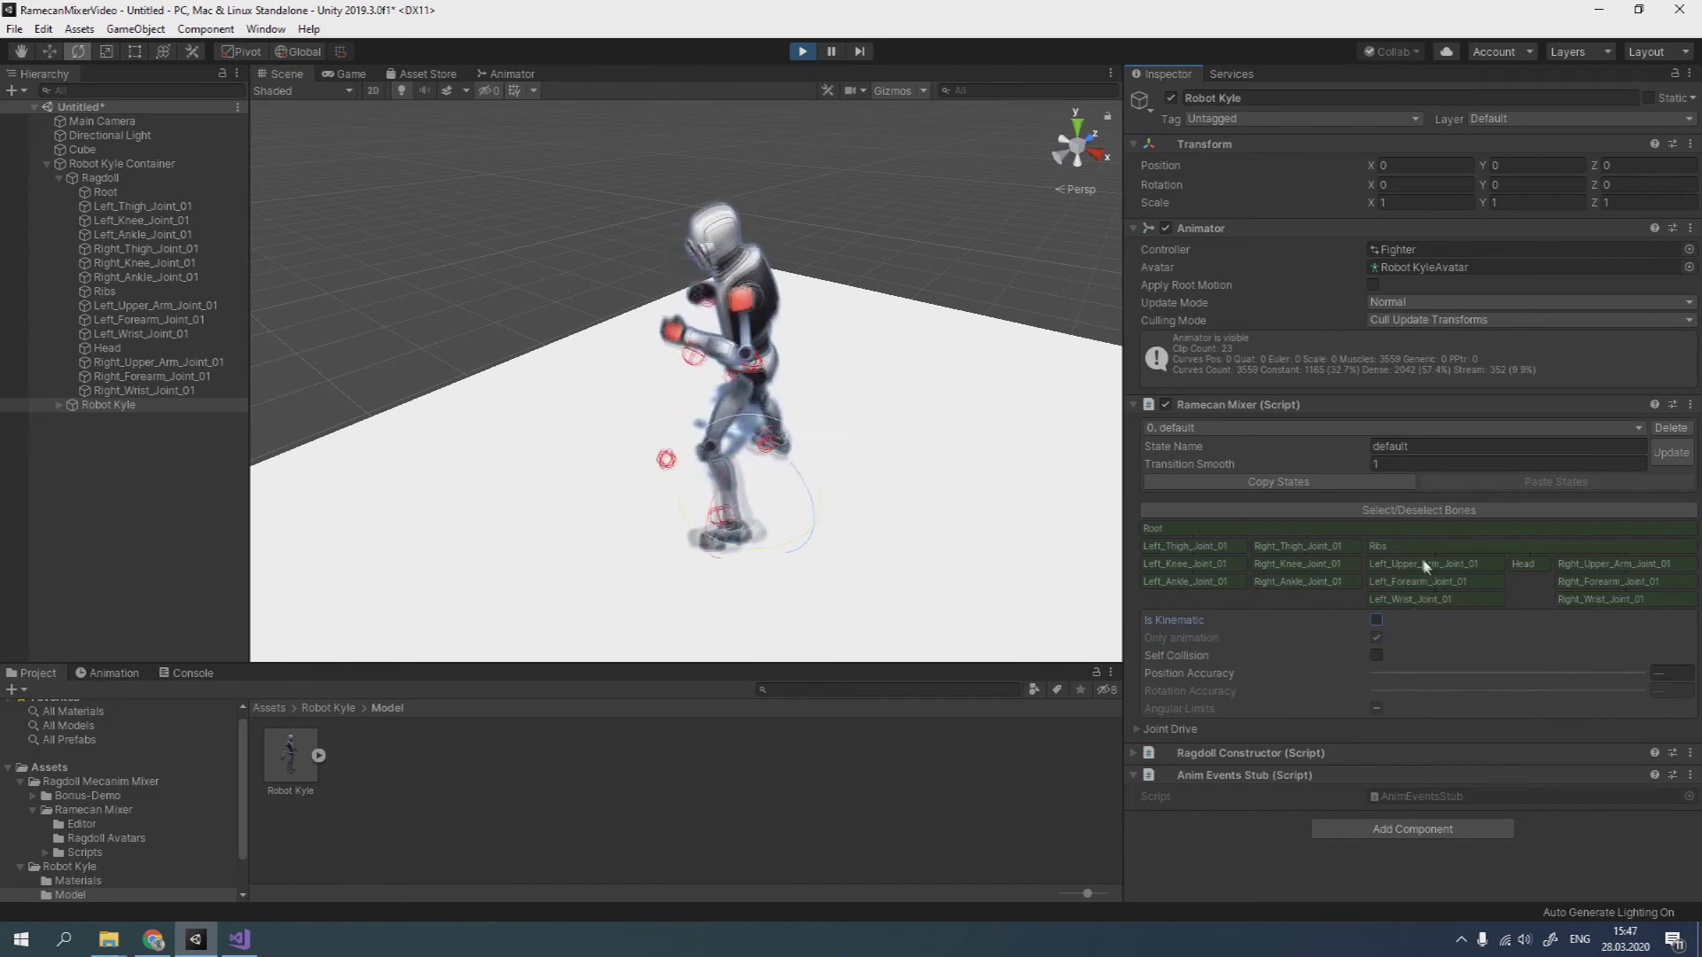
click(803, 51)
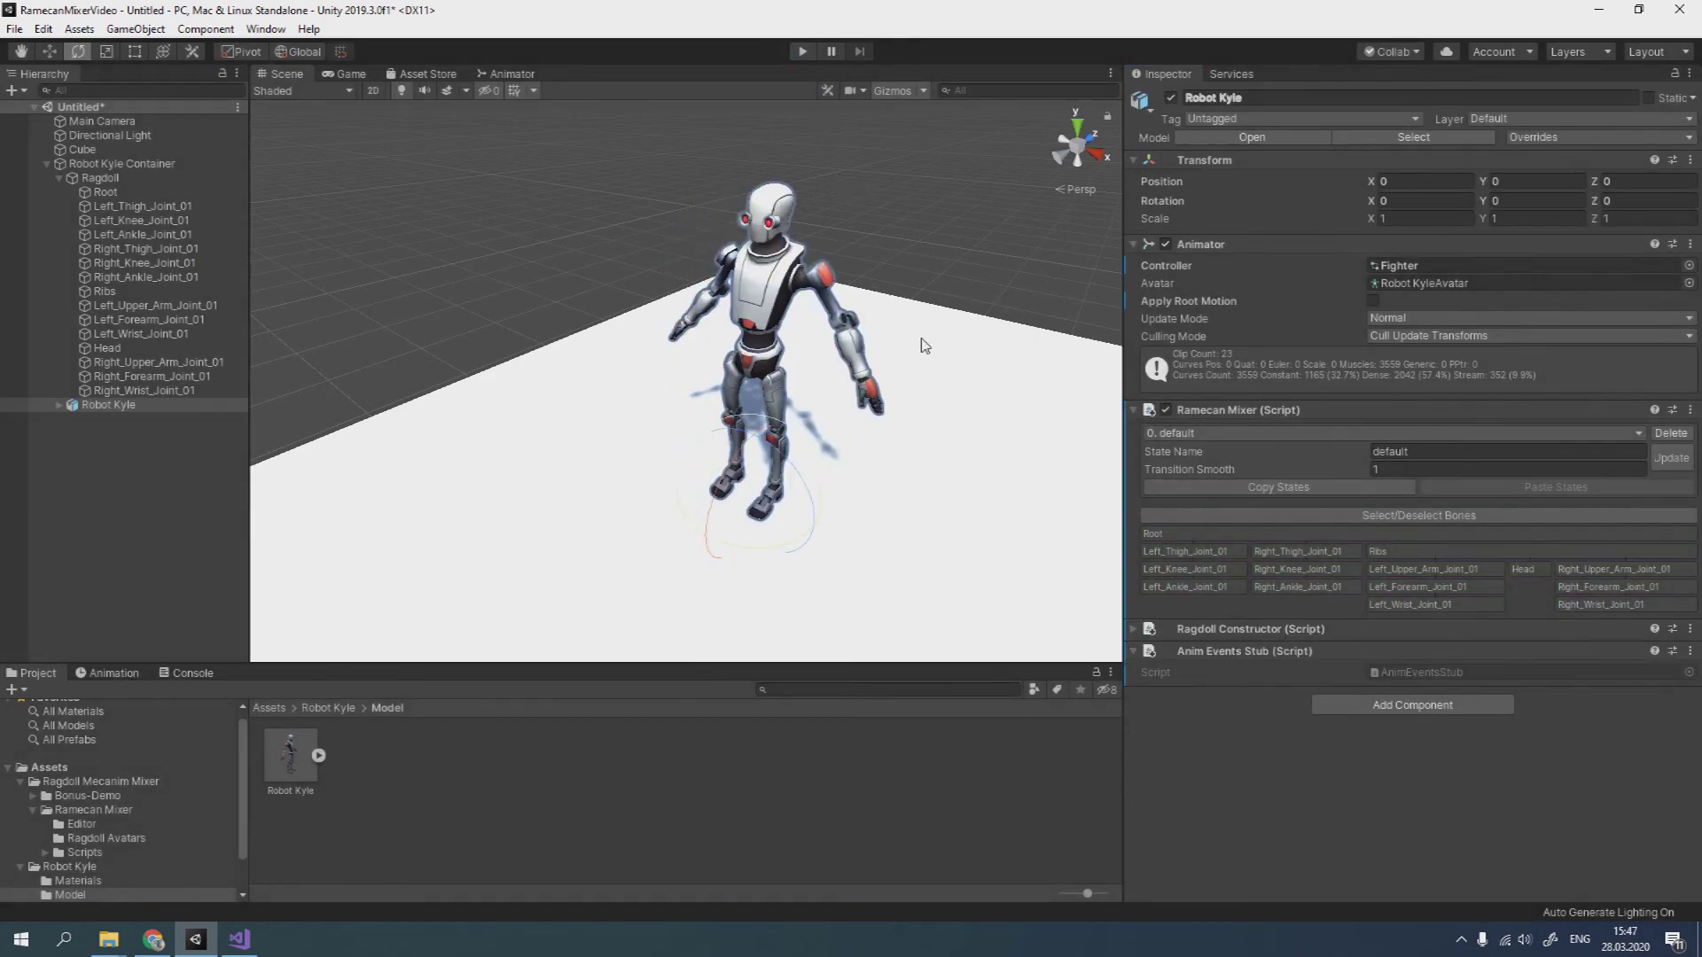
Step: Add a mixer state named 'dead' with all bones selected and Position Accuracy 0
click(1440, 455)
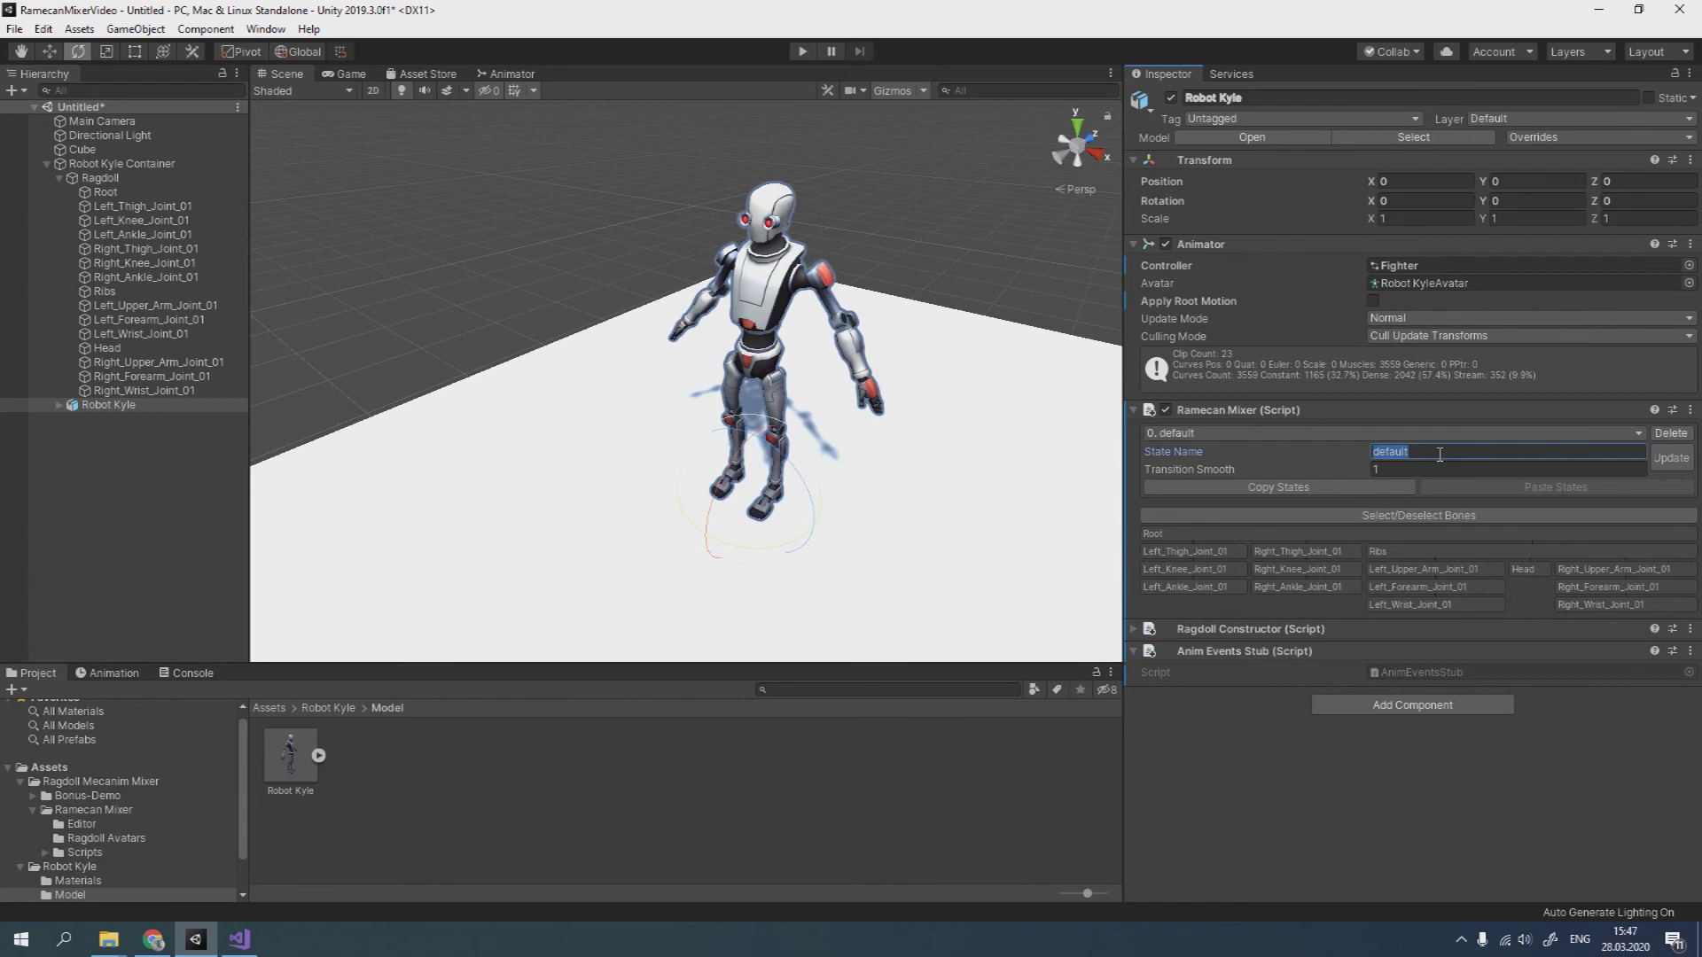
text(dead)
click(1396, 518)
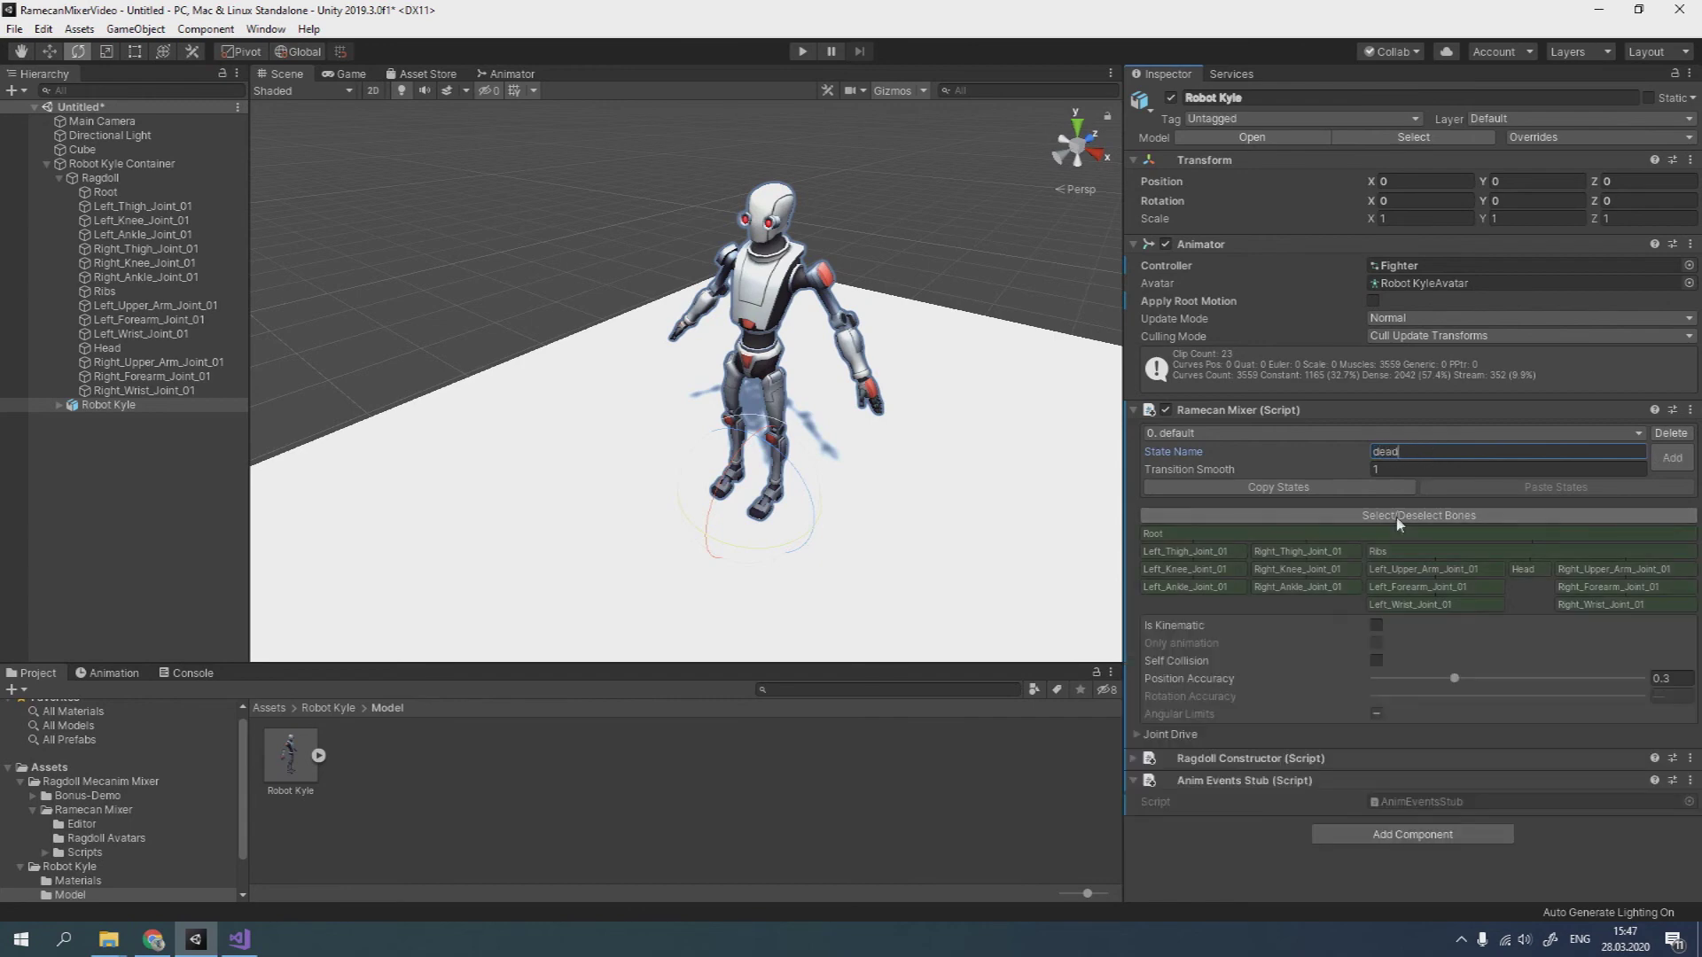
drag(1454, 679, 1362, 684)
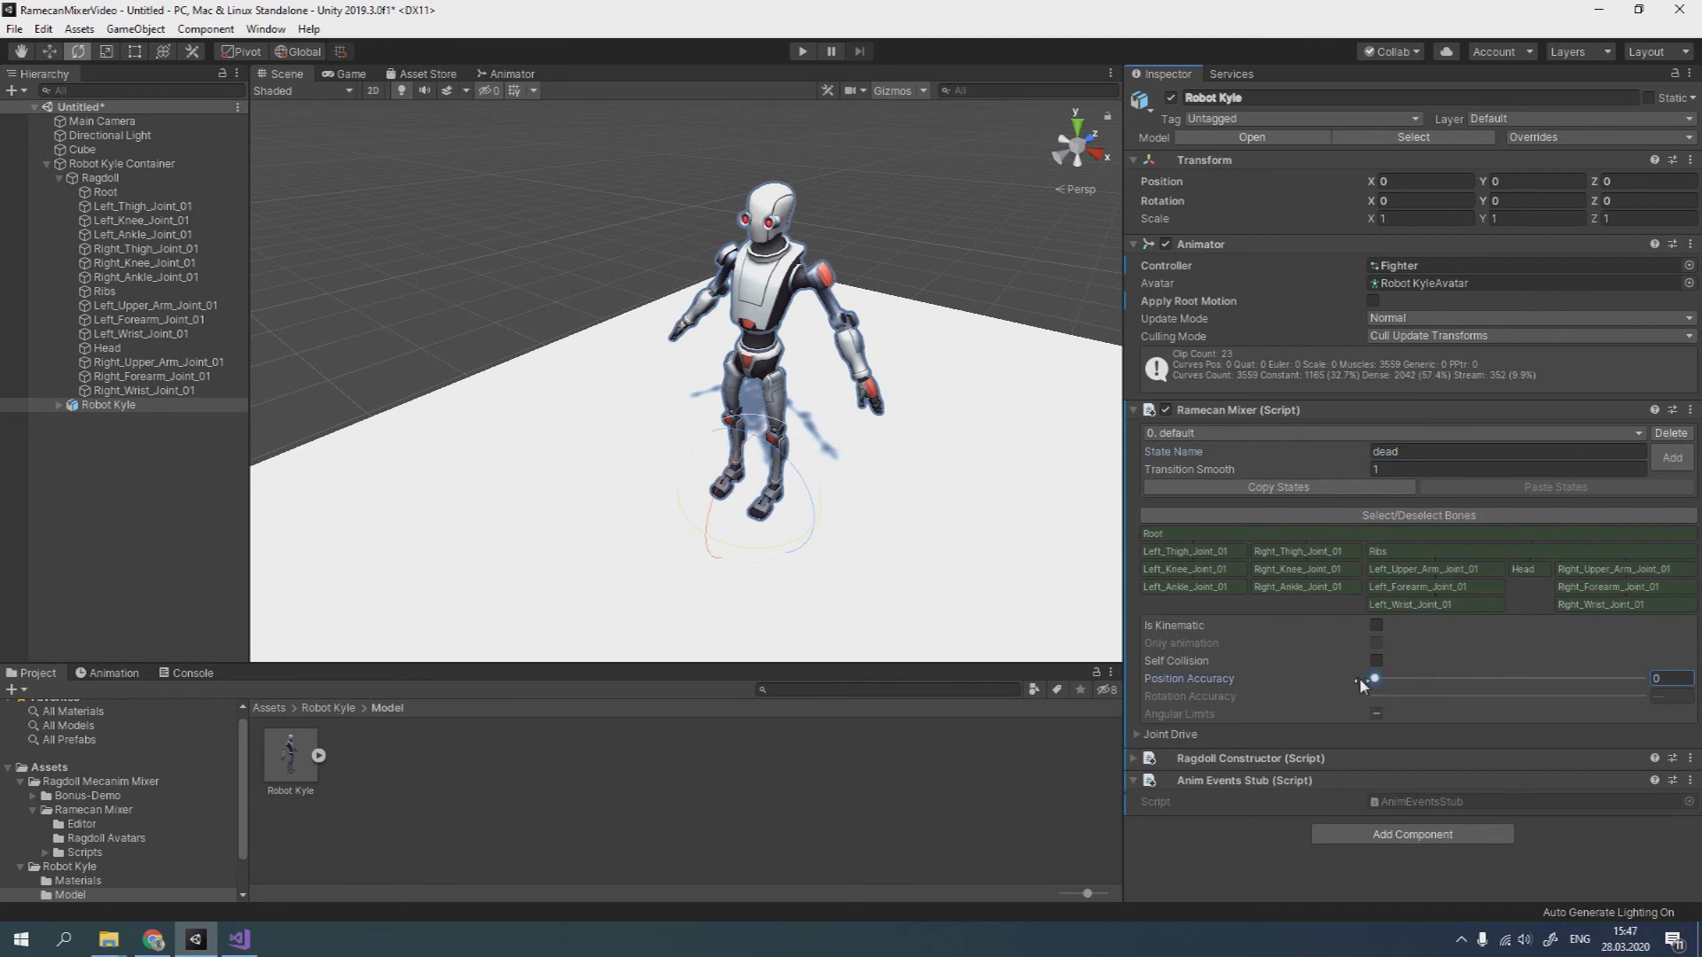
click(1656, 462)
Step: Switch the mixer between default and dead, leave 0. default current, and start Play mode
click(1466, 431)
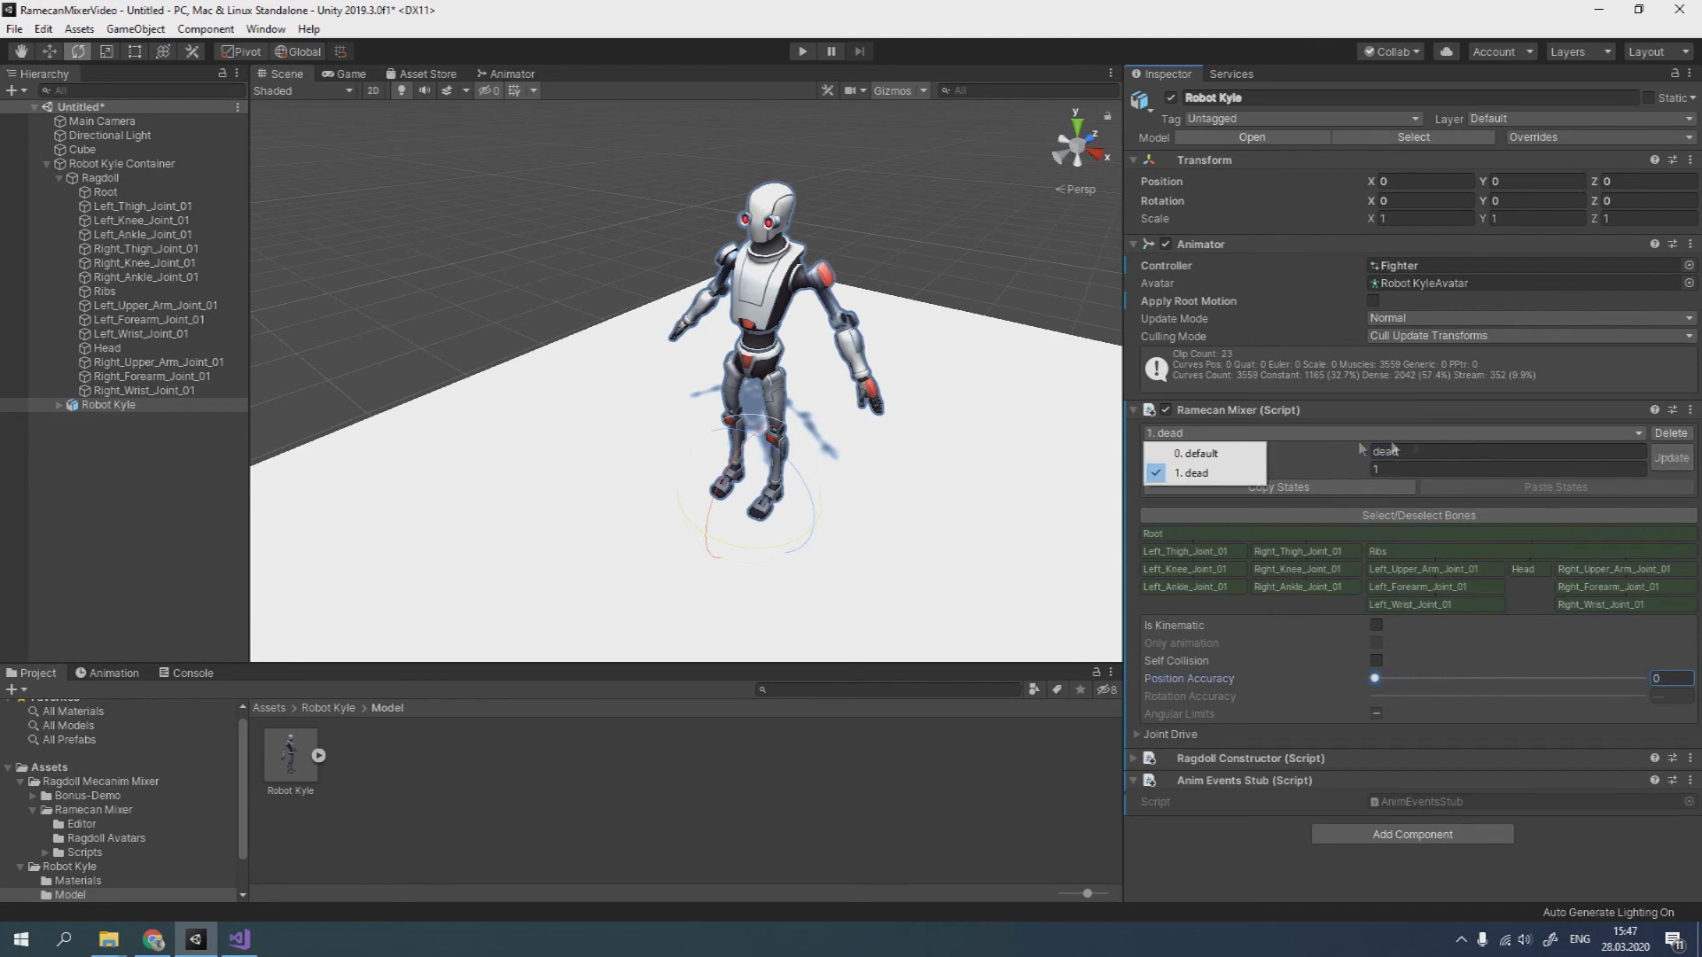
click(1231, 457)
click(1277, 433)
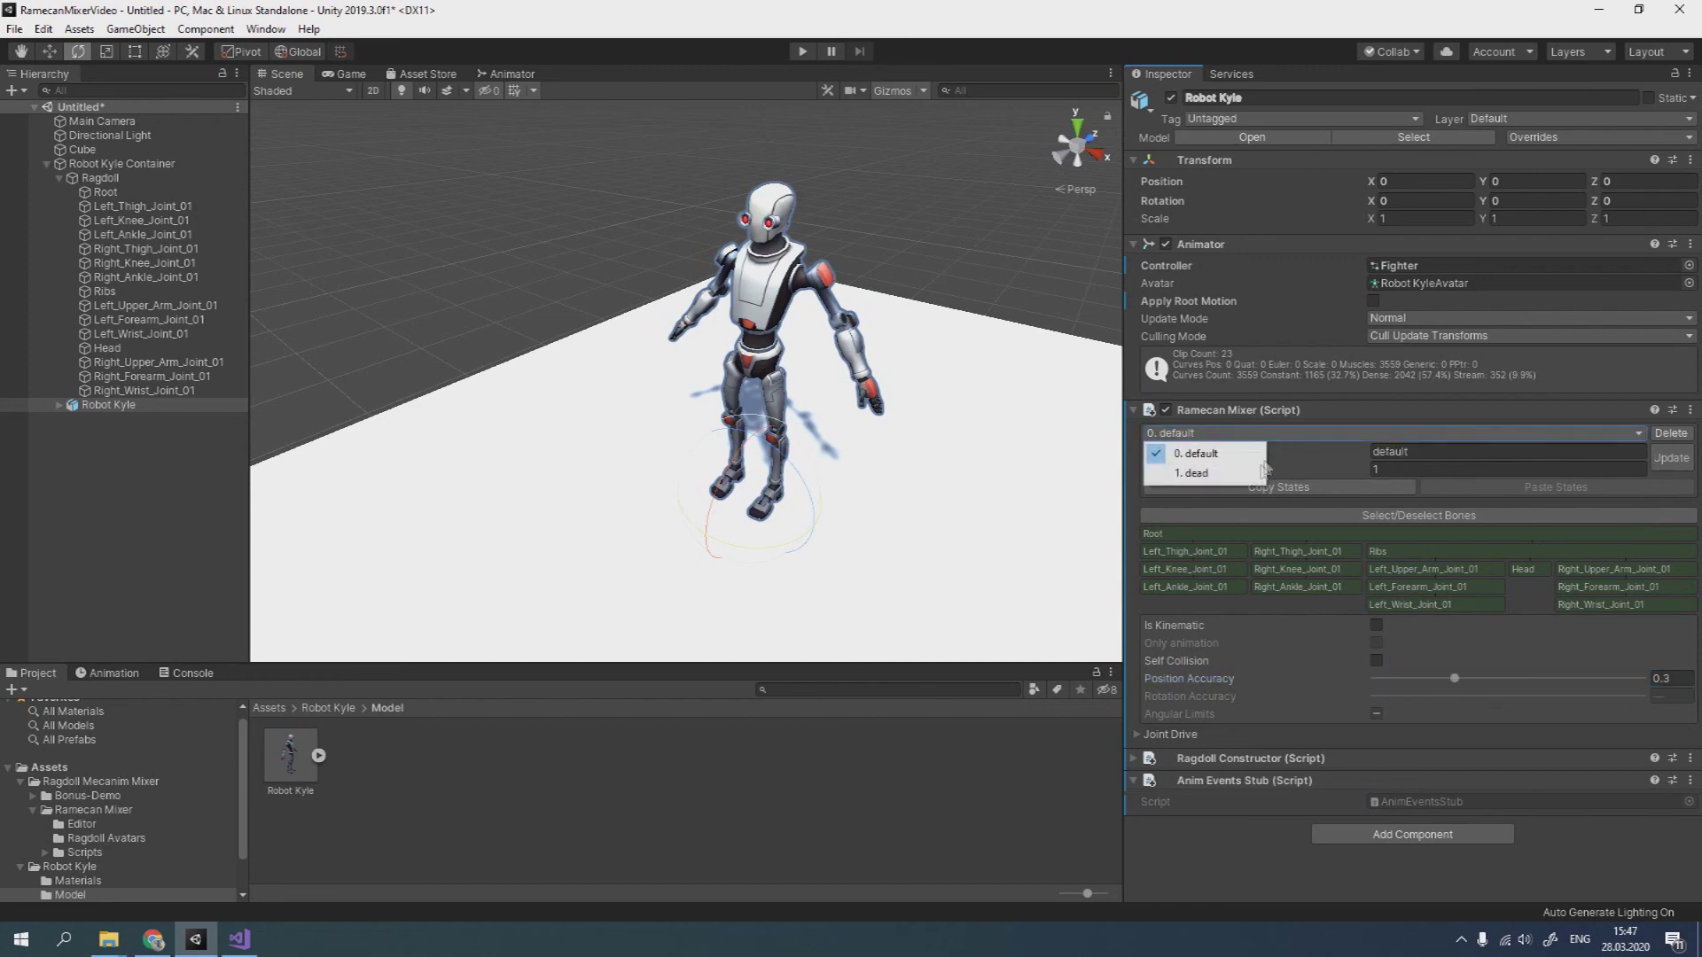
click(1193, 472)
click(1222, 433)
click(1221, 454)
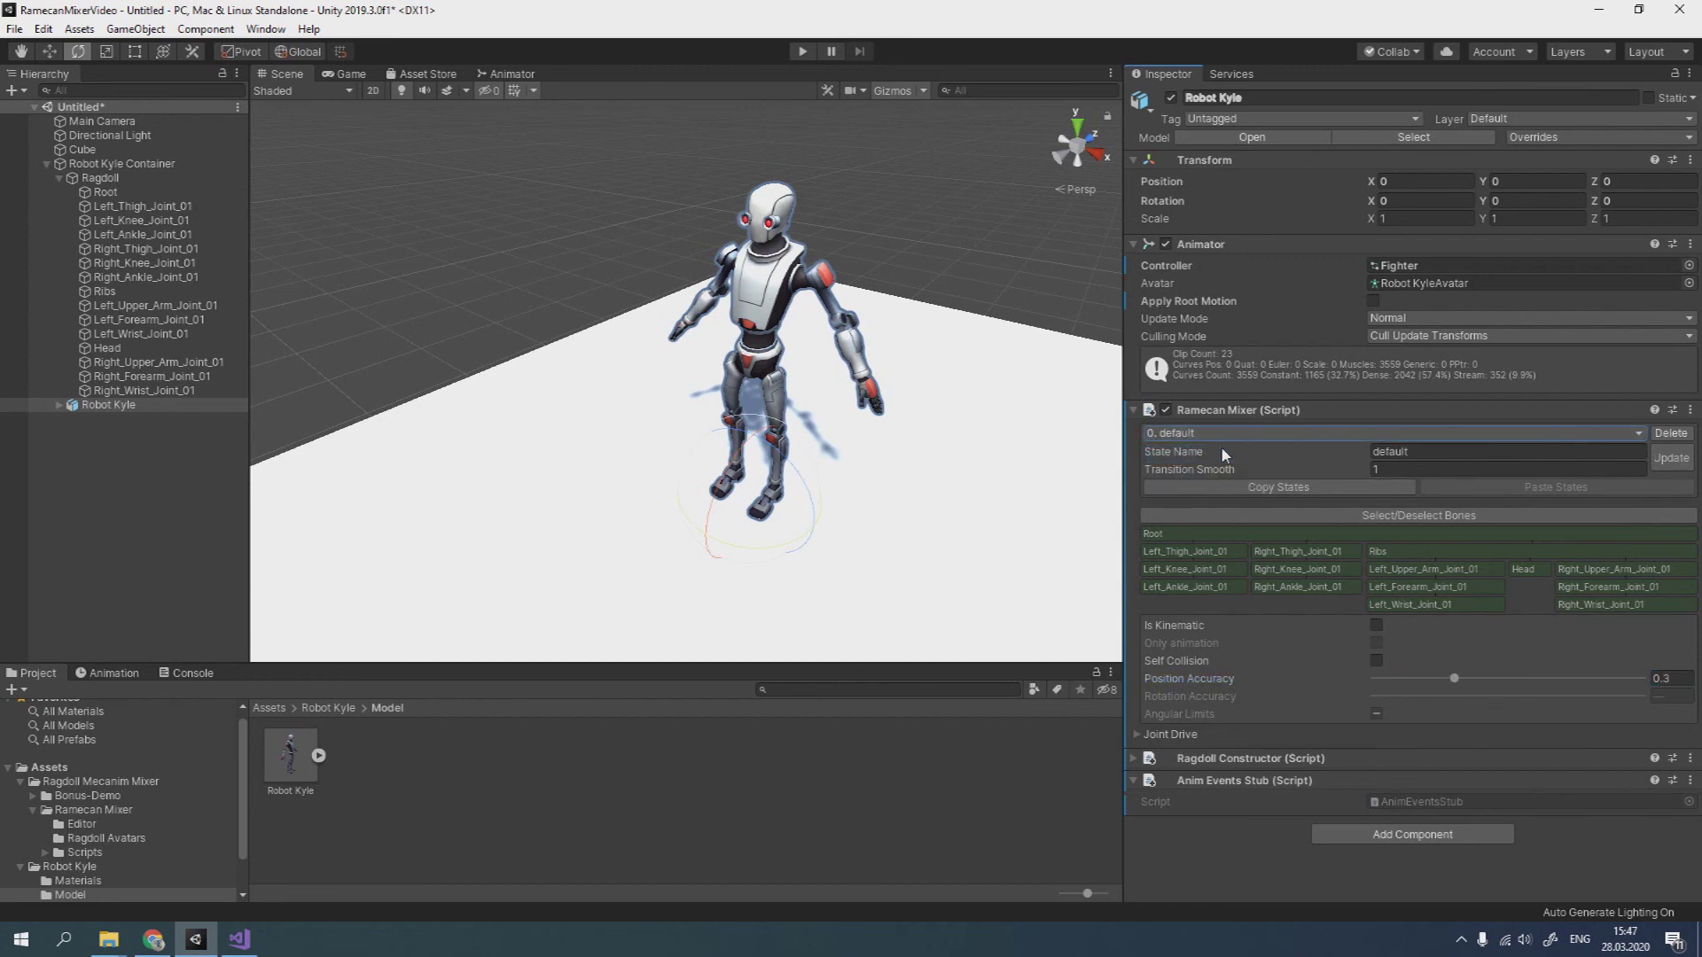
click(803, 51)
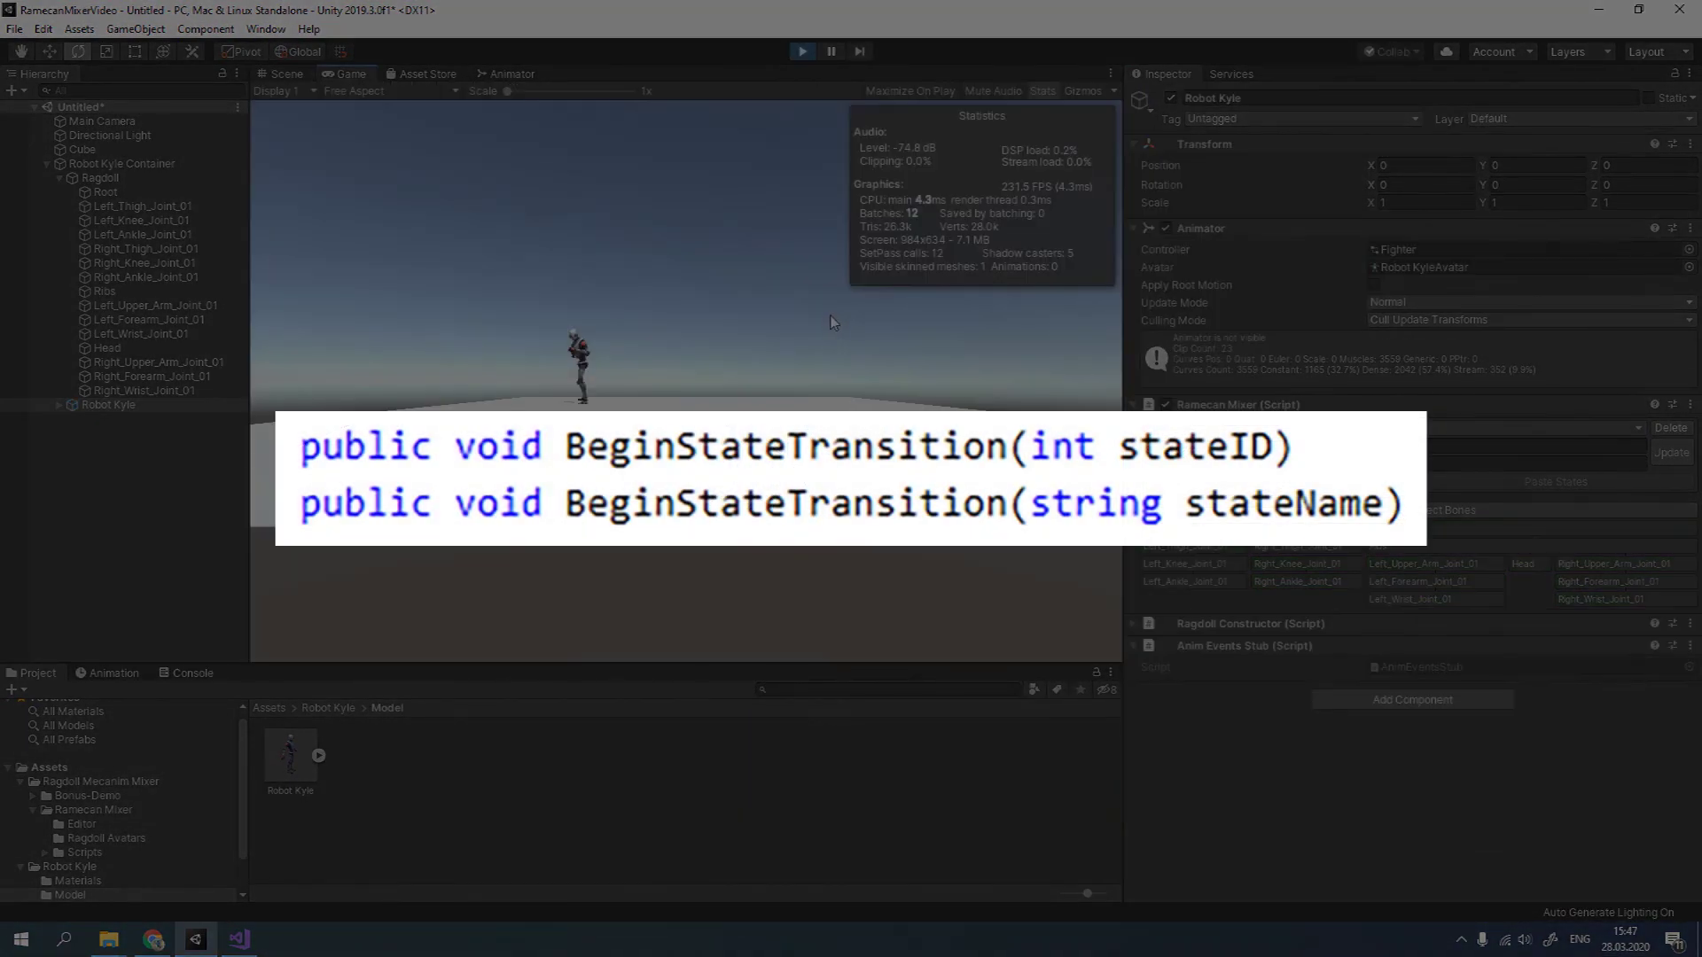
Step: In the Scene view, switch the Ramecan Mixer to 1. dead, back to 0. default, then dead again
click(284, 73)
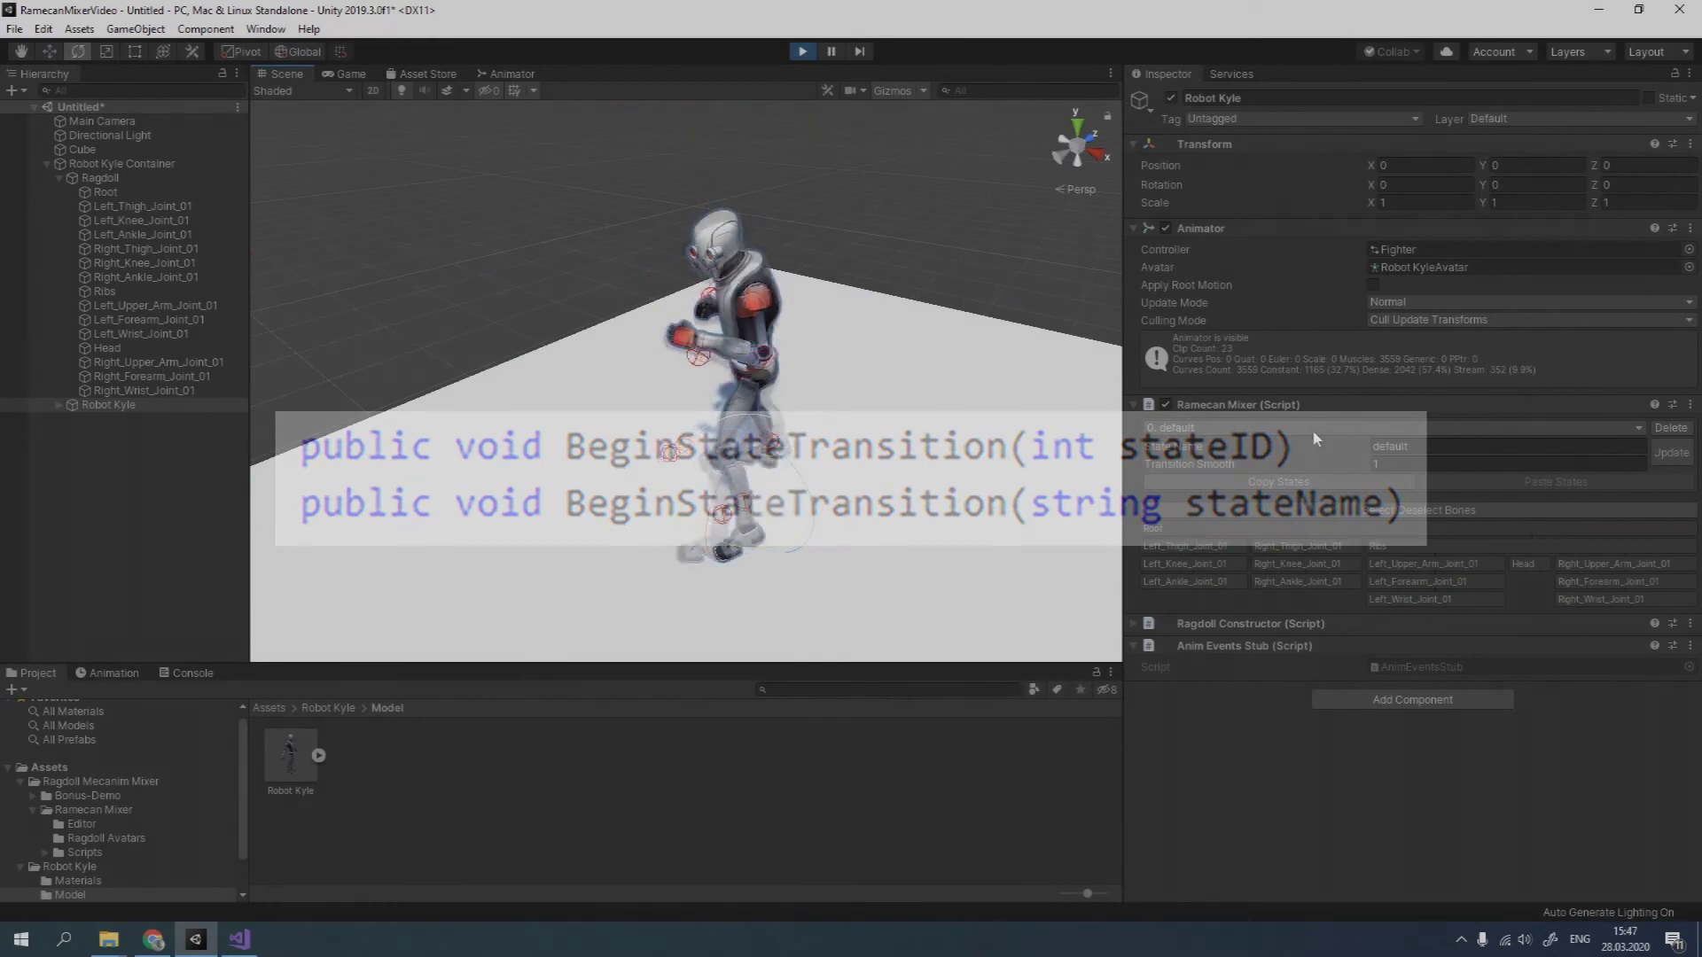
click(1312, 429)
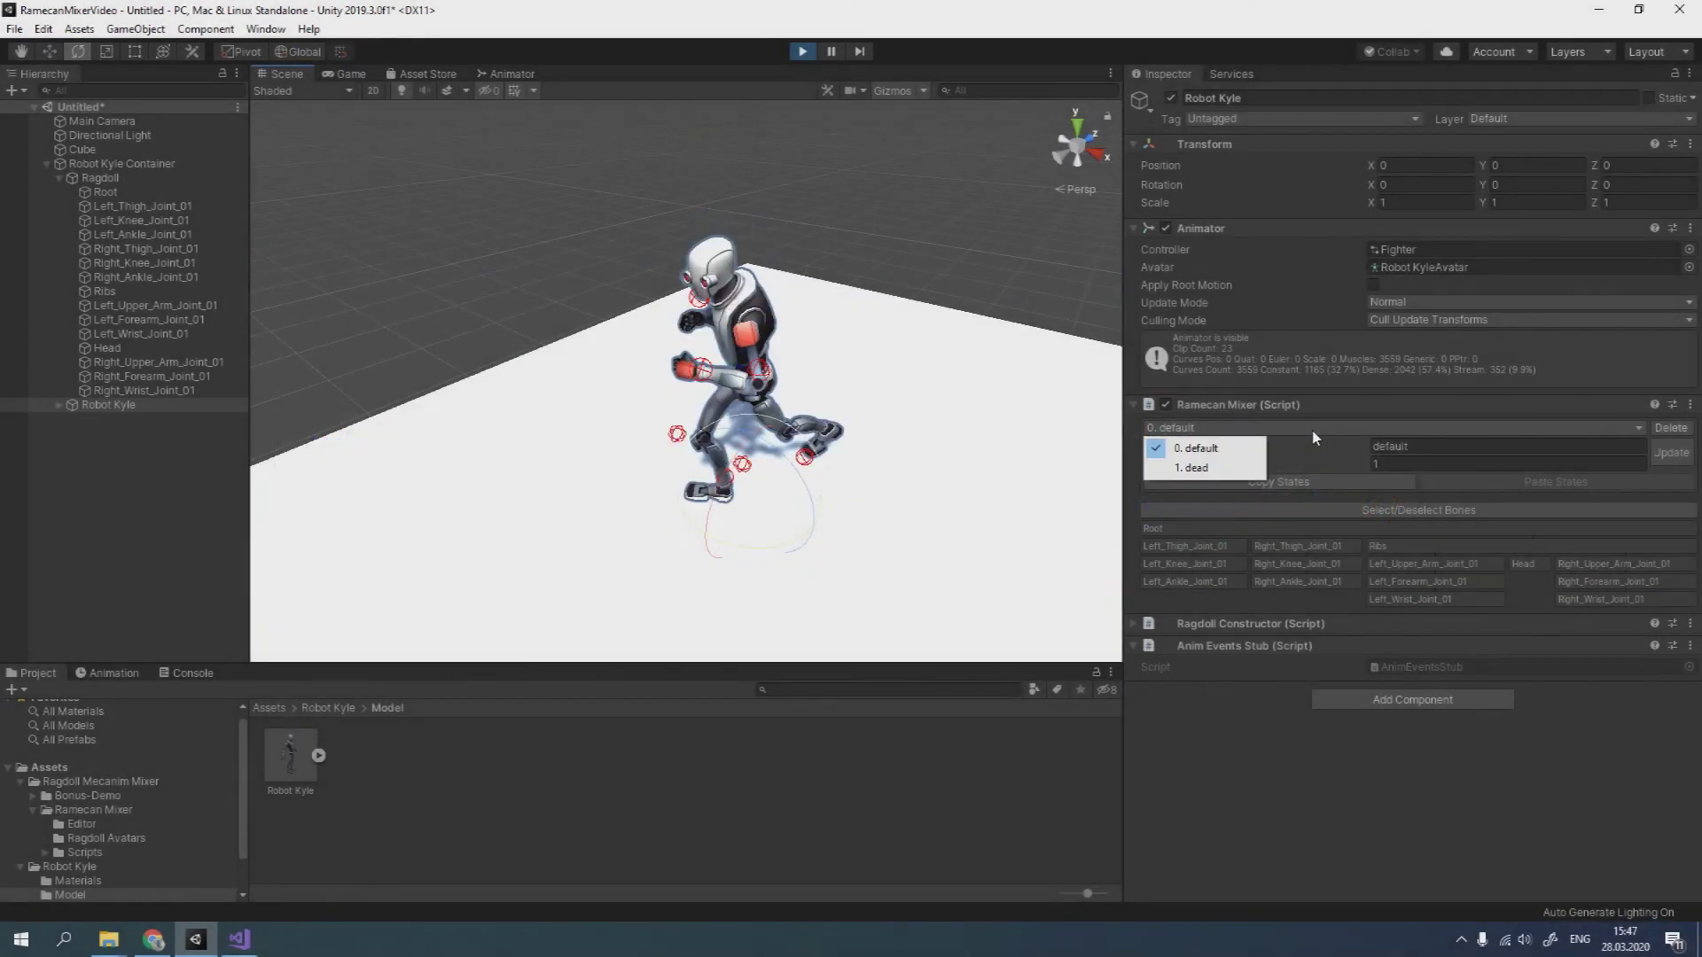
click(1229, 468)
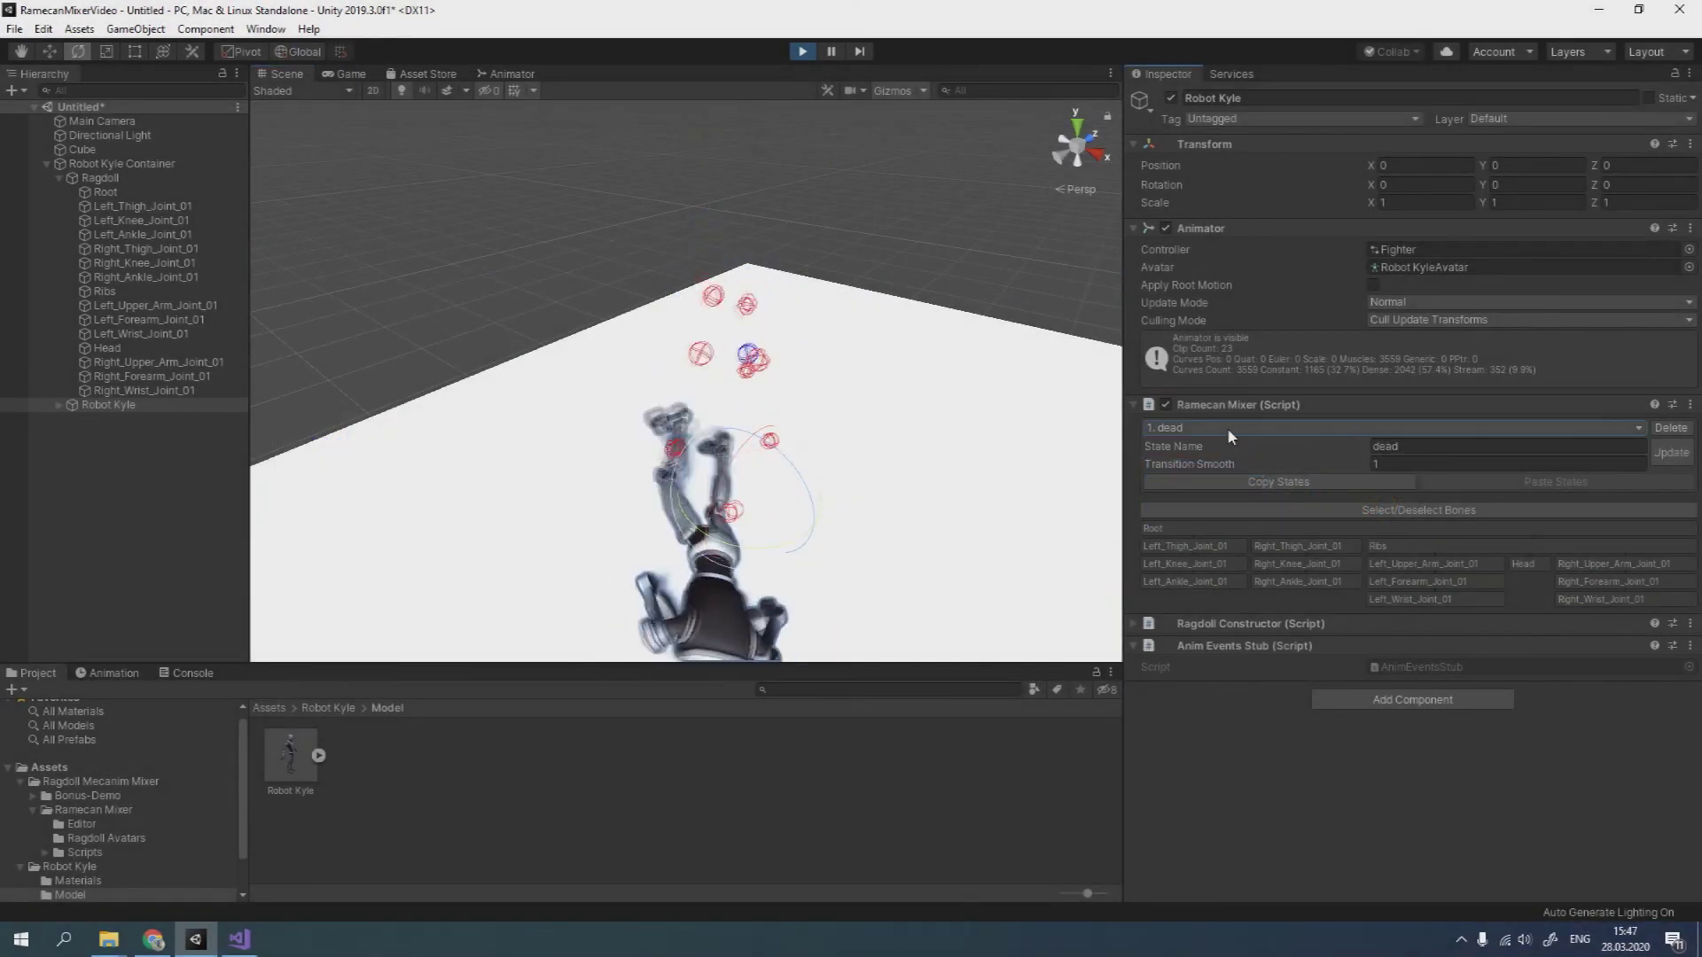
click(1227, 427)
click(1209, 448)
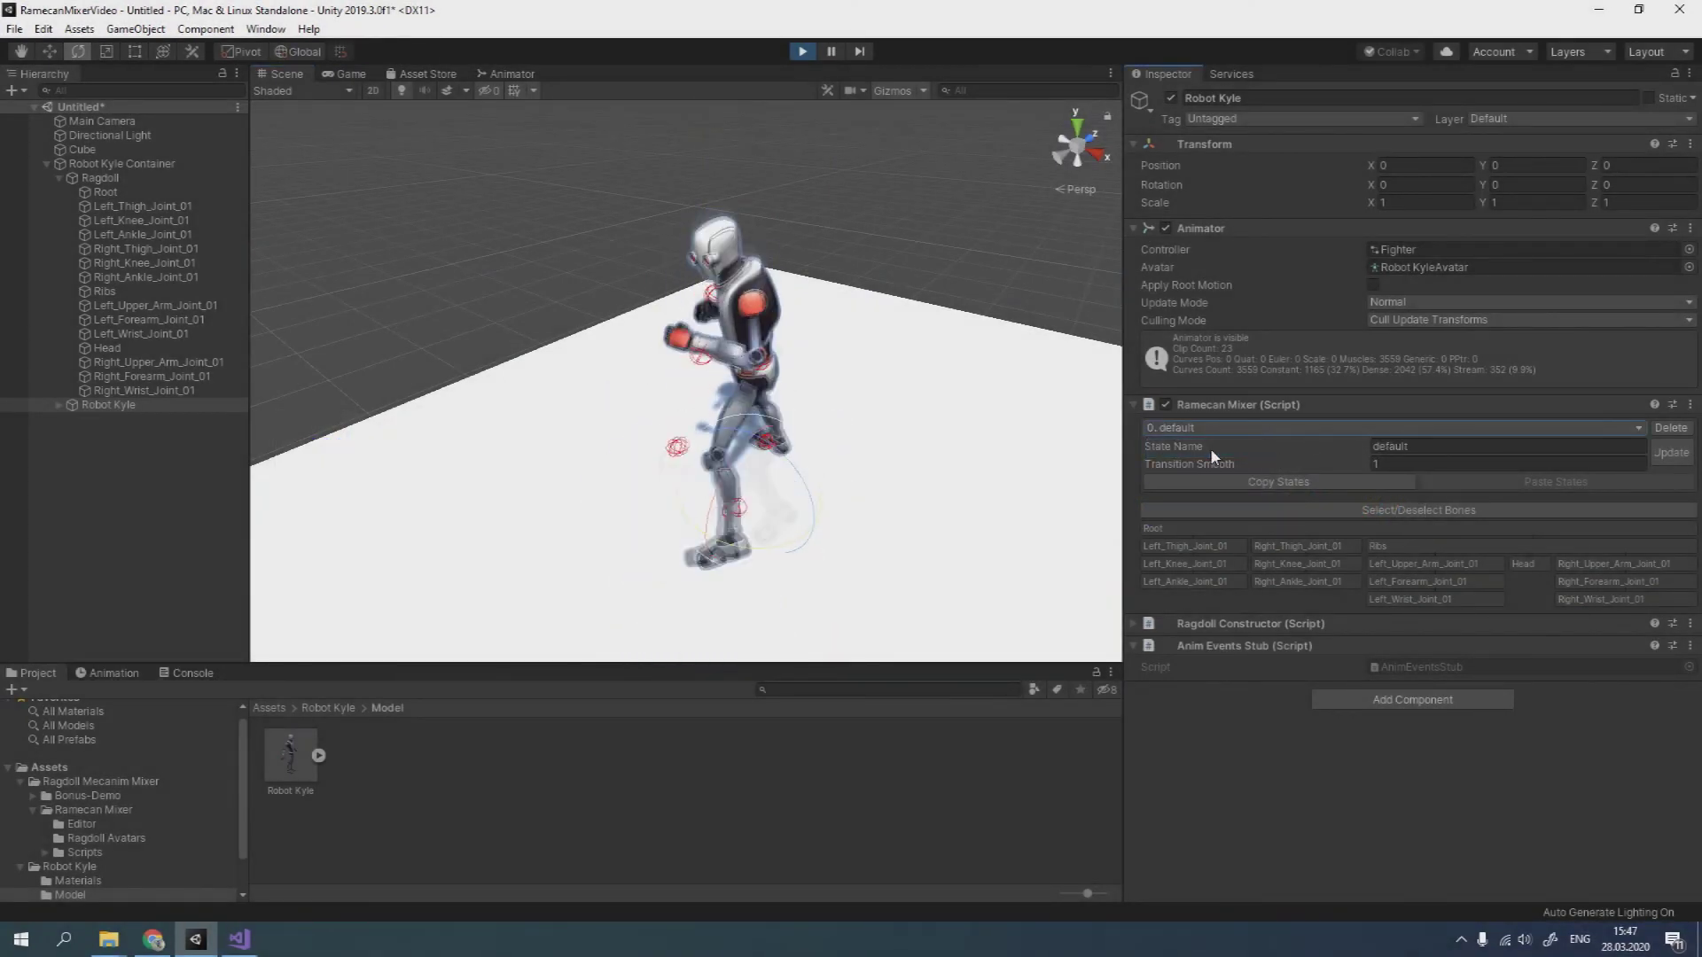
click(1209, 431)
click(1207, 467)
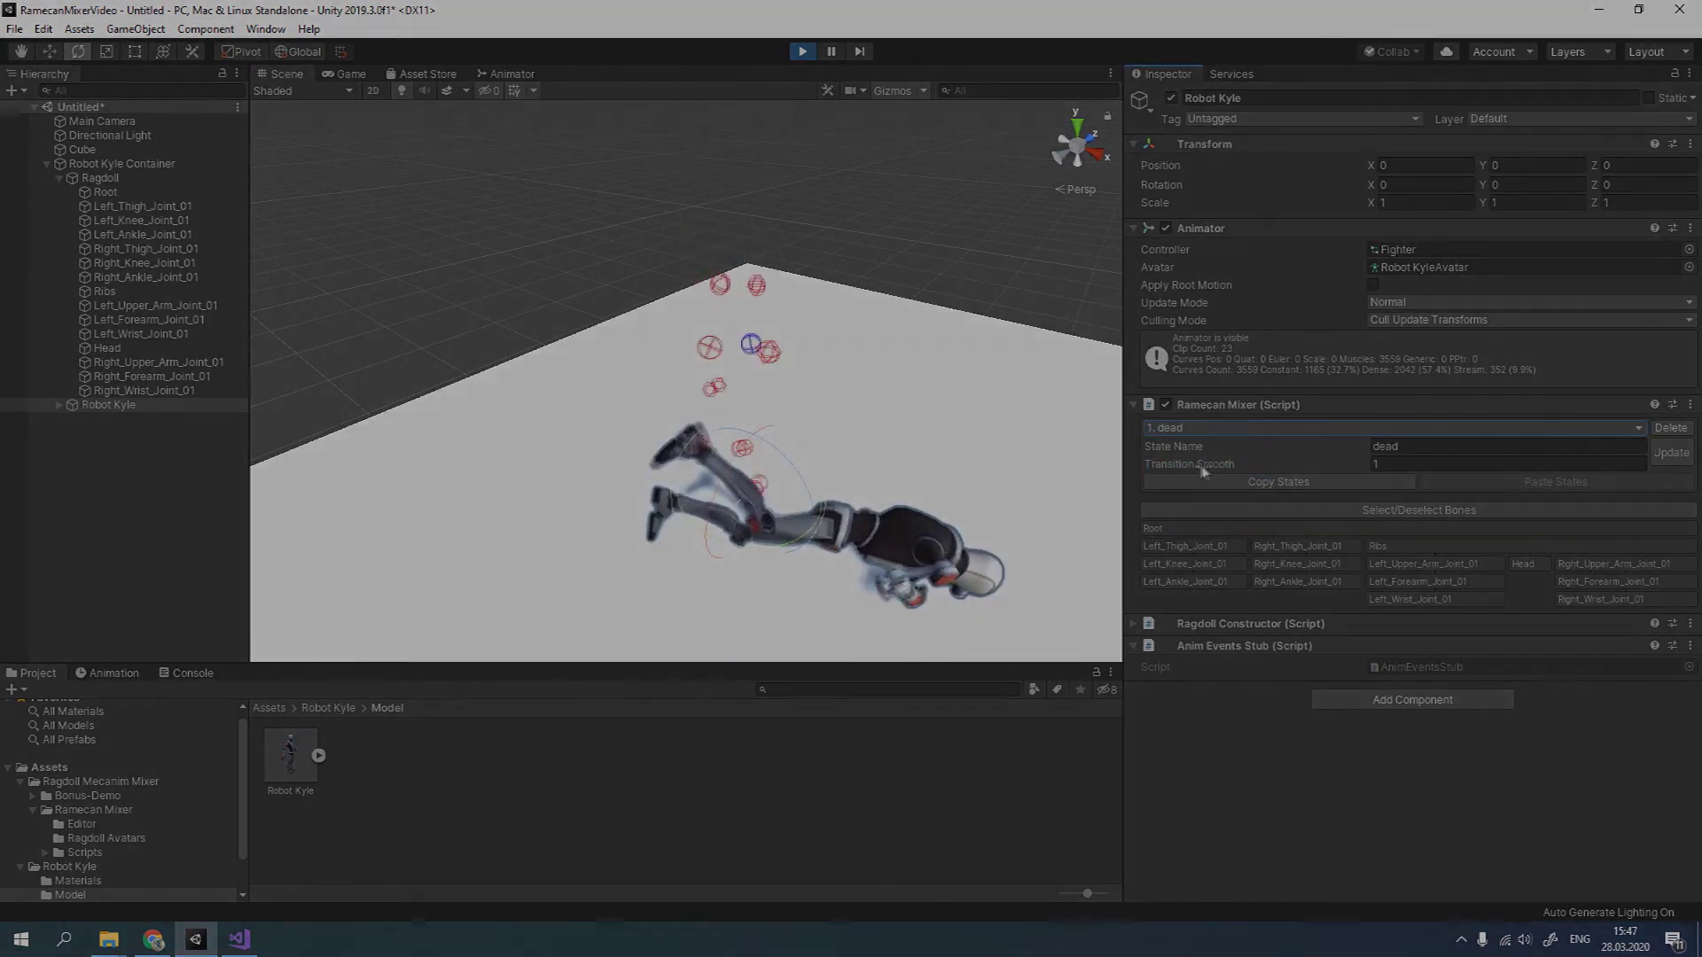